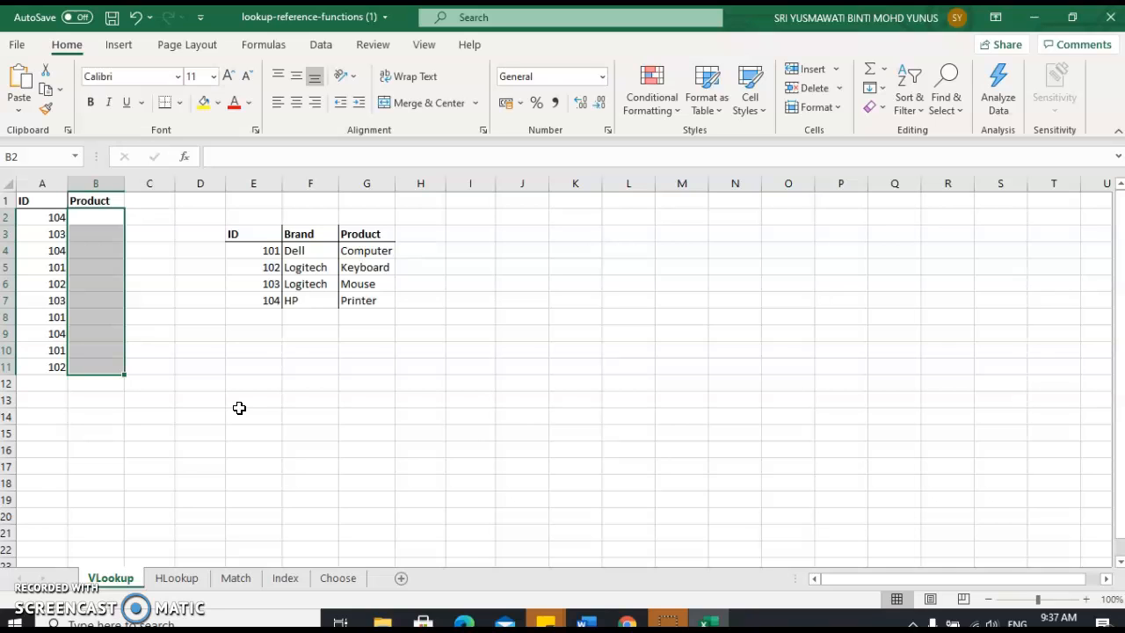
click(112, 578)
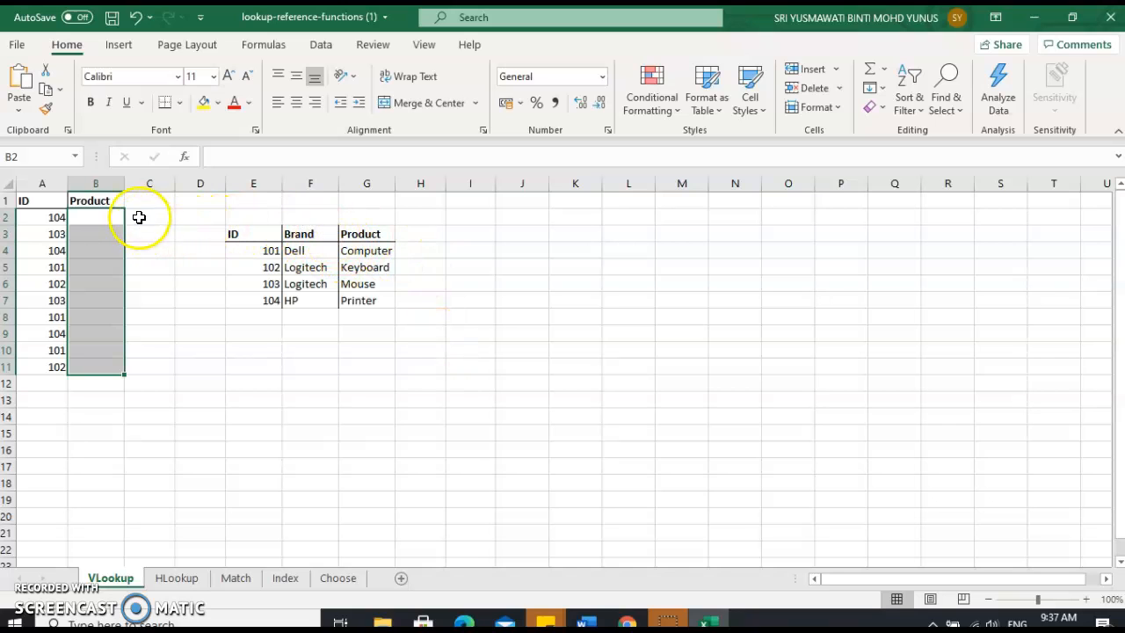
click(107, 217)
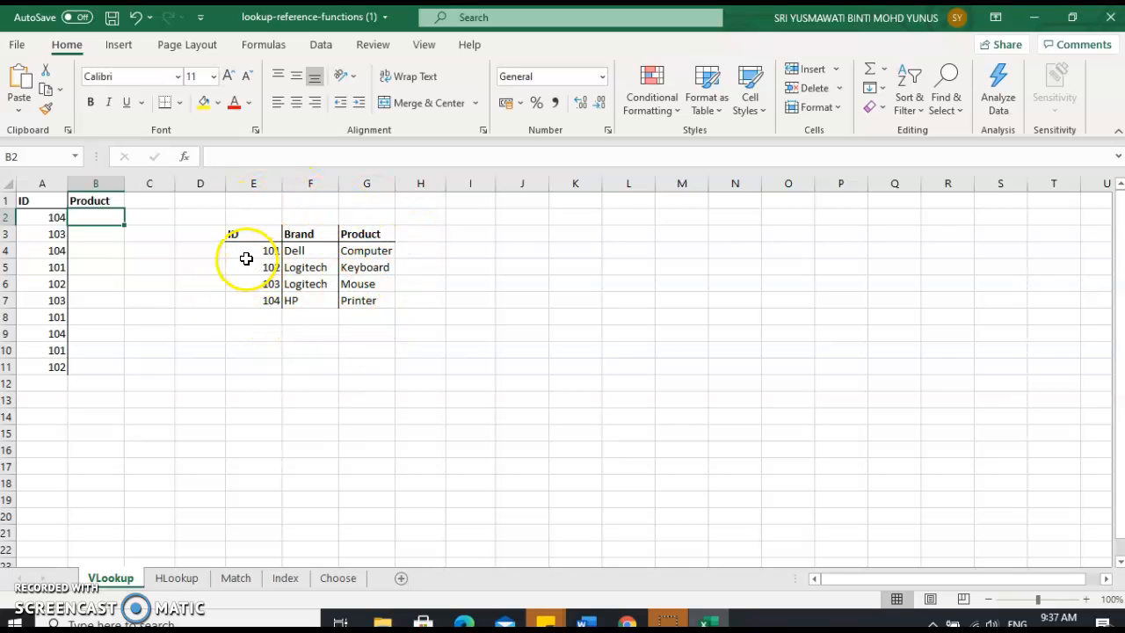
click(246, 263)
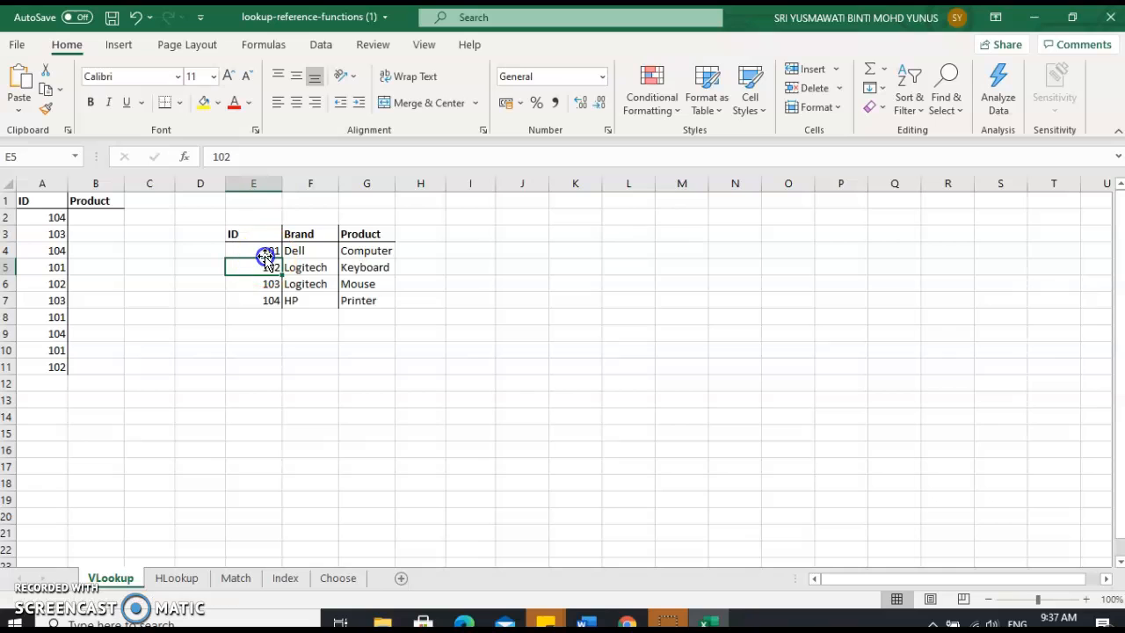
click(265, 251)
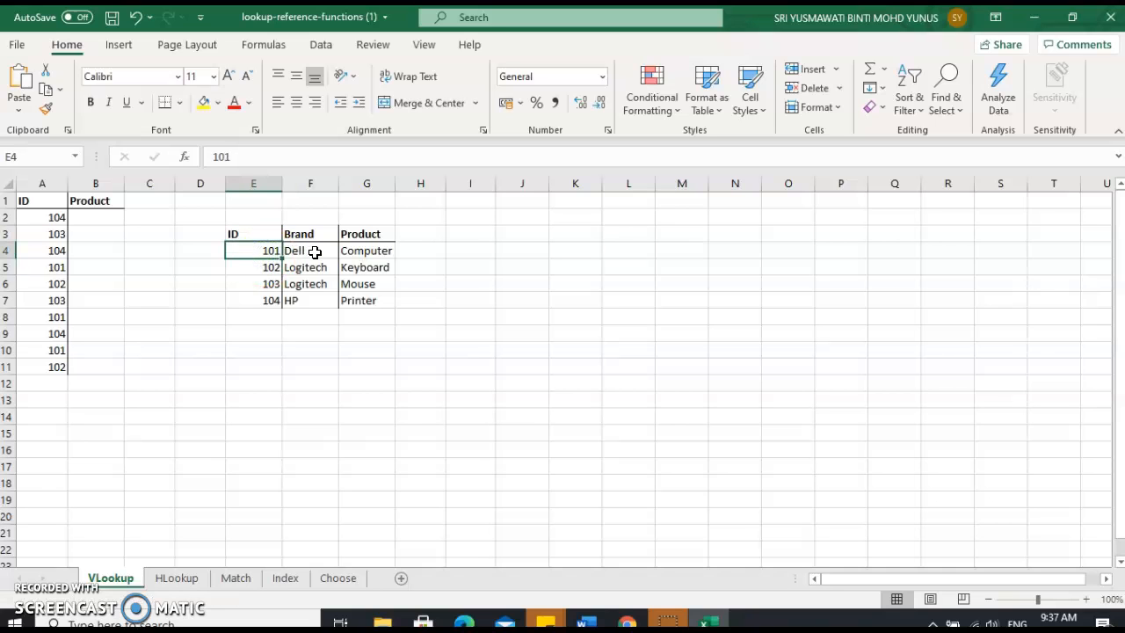
click(362, 252)
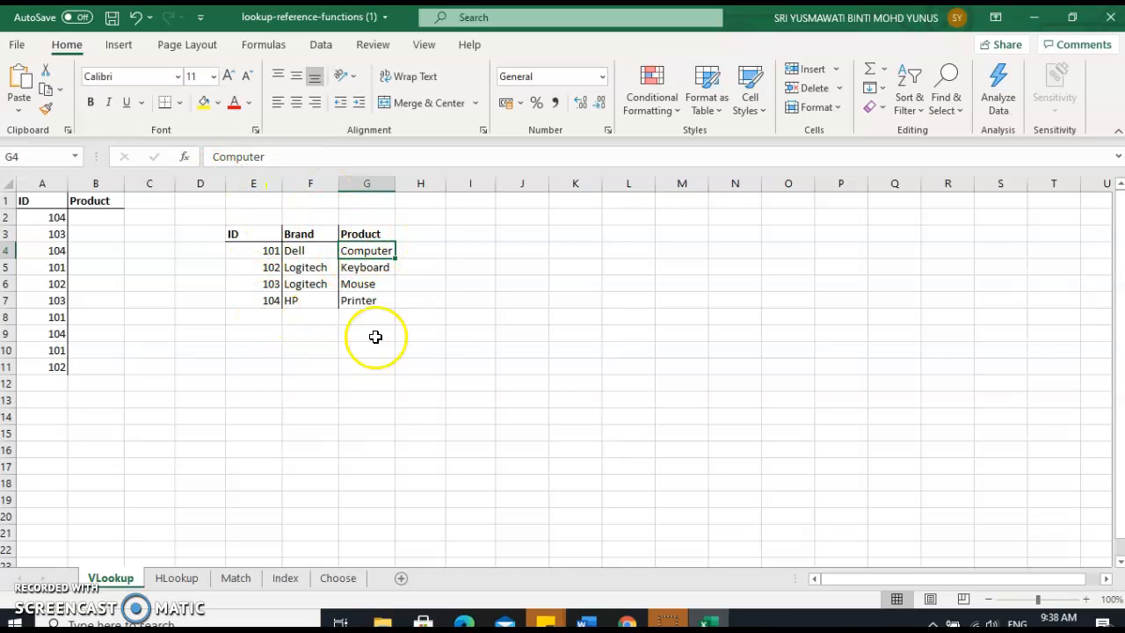
- Start a VLOOKUP formula in B2 with A2 as the lookup value and E4:G7 as the table array
click(110, 218)
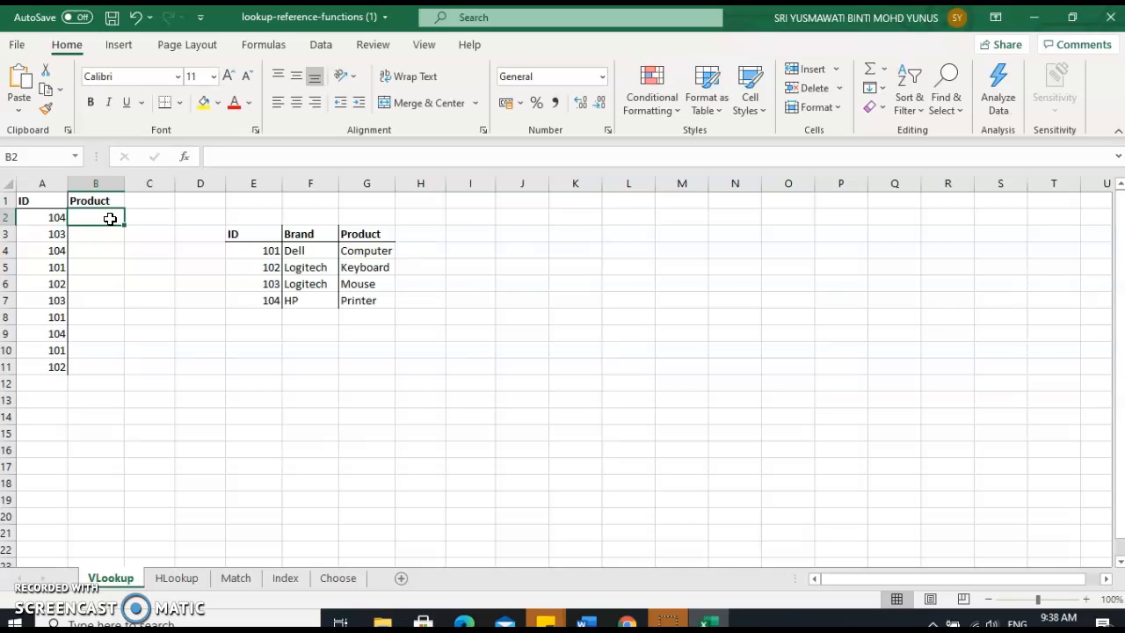
text(=)
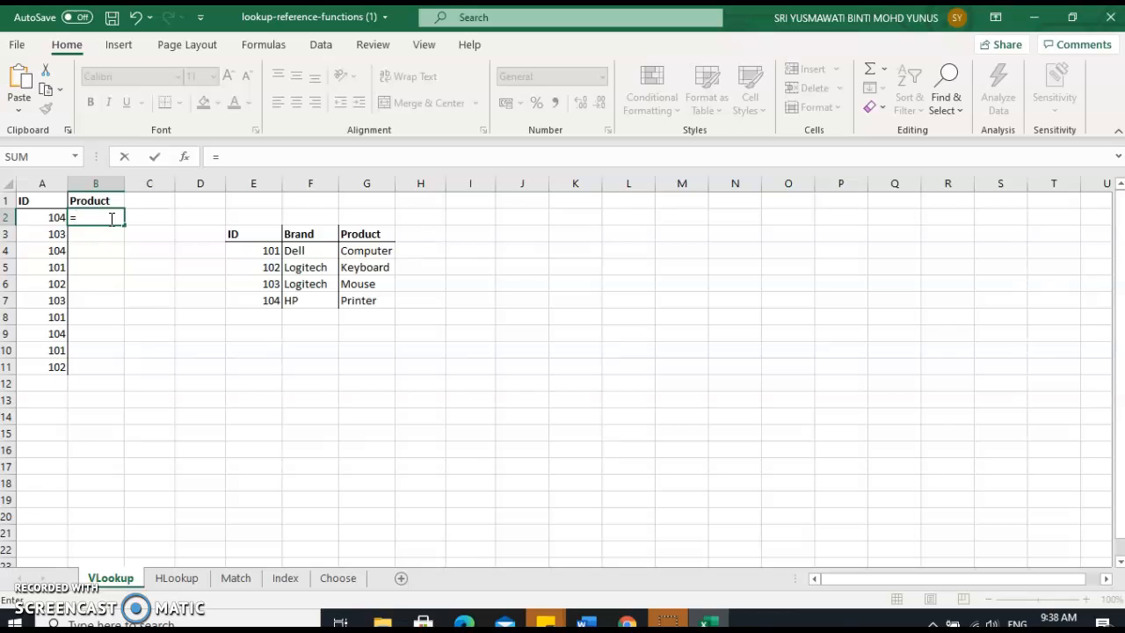
text(v)
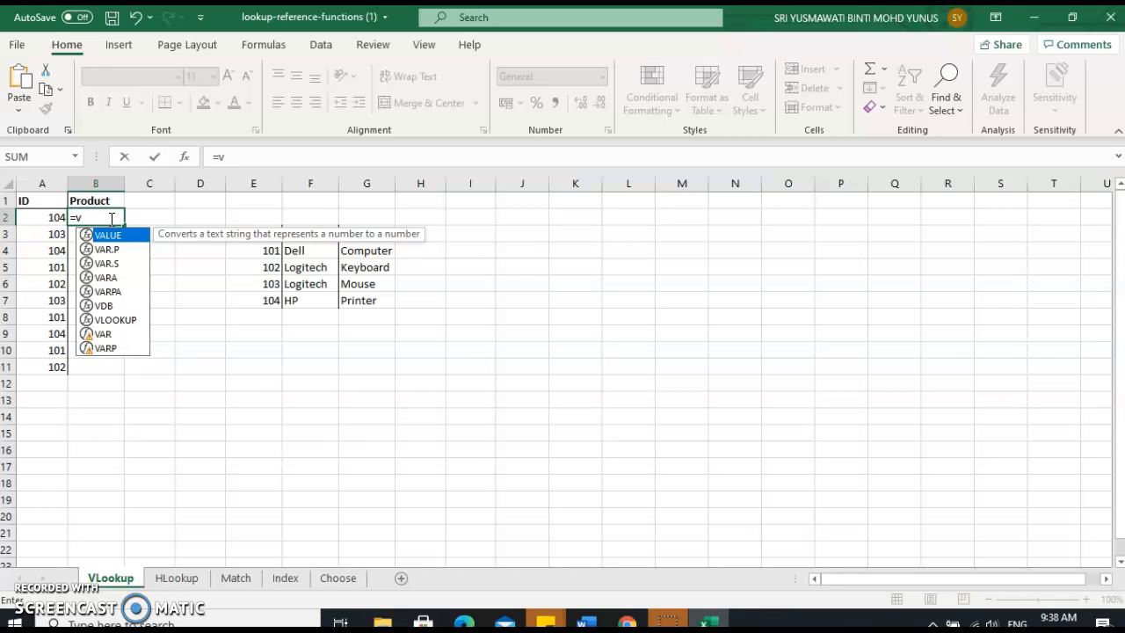
double_click(117, 319)
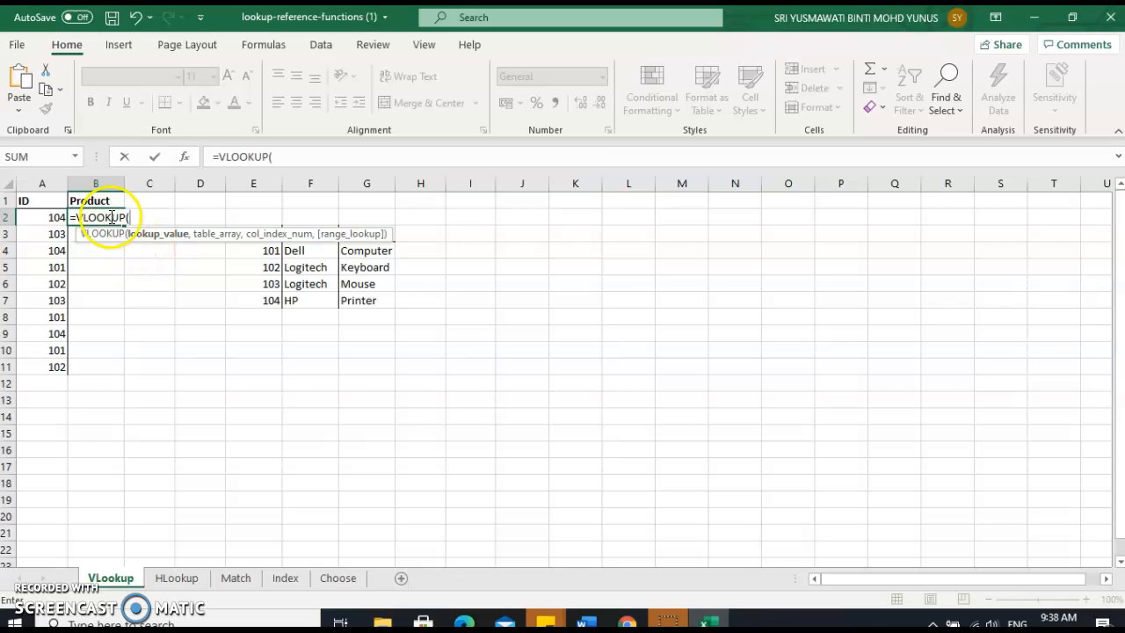
text(A)
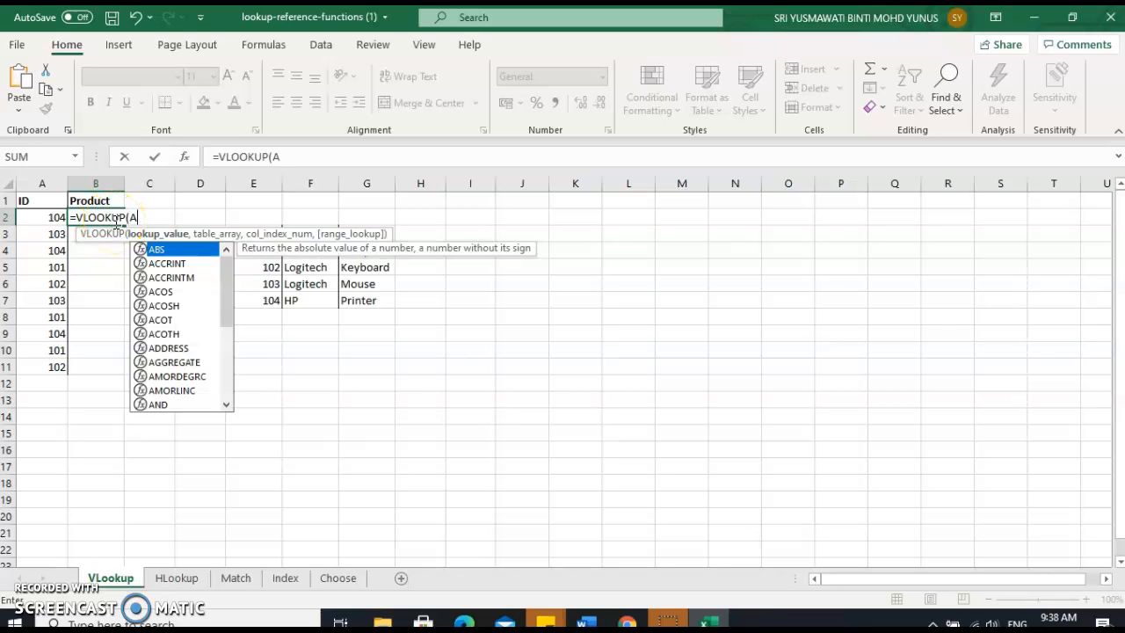
text(2,)
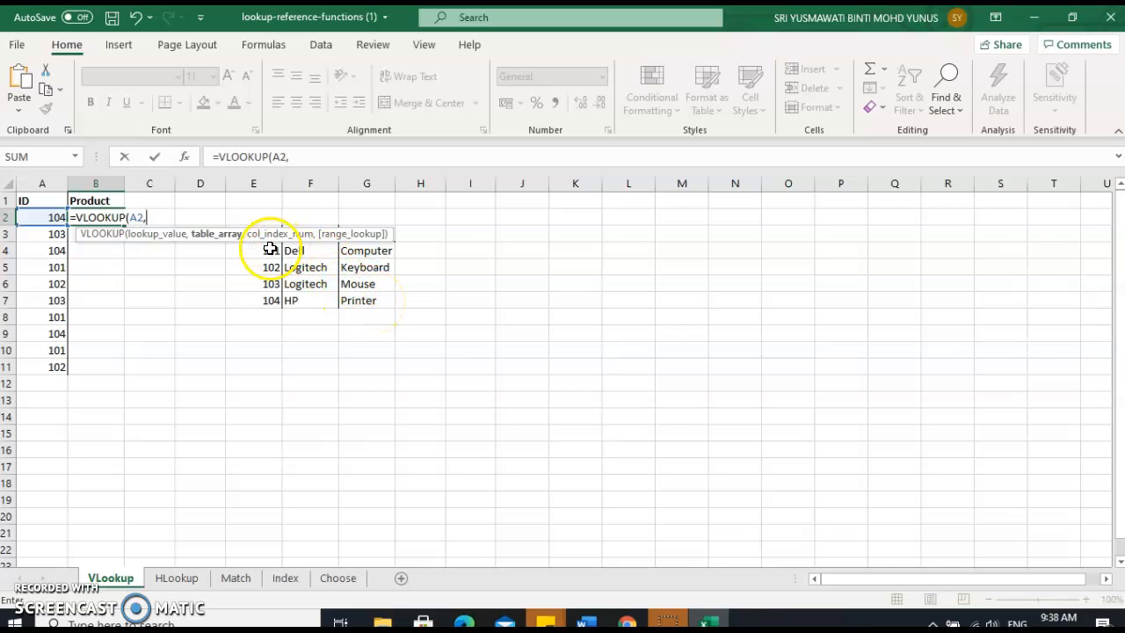
drag(270, 250, 365, 302)
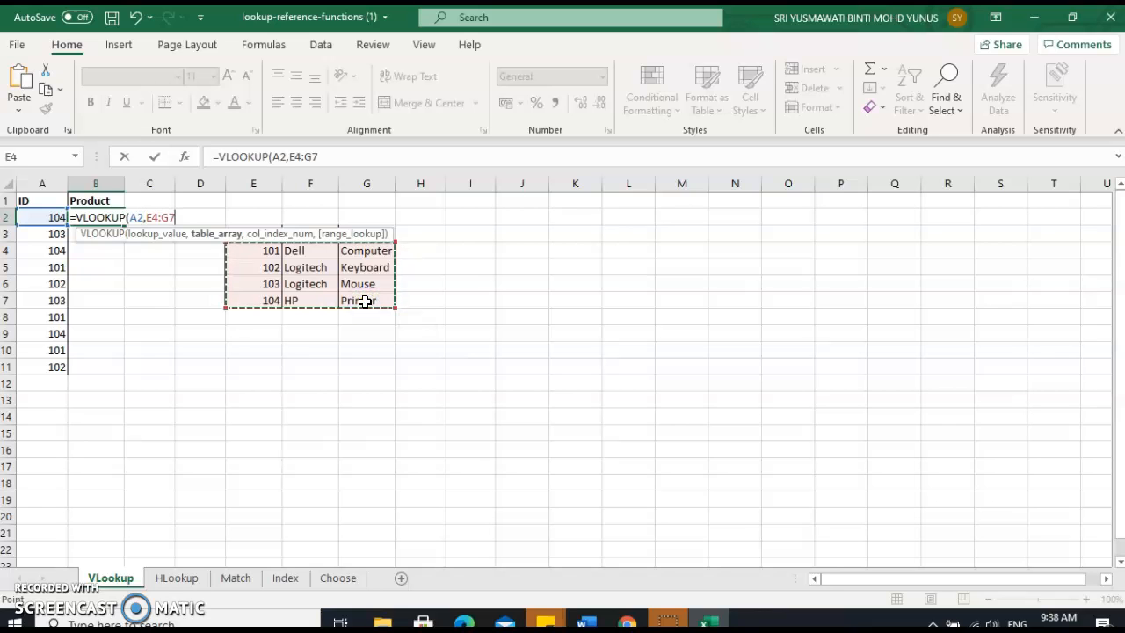
- Make the VLOOKUP table array in B2 an absolute reference, $E$4:$G$7
click(146, 219)
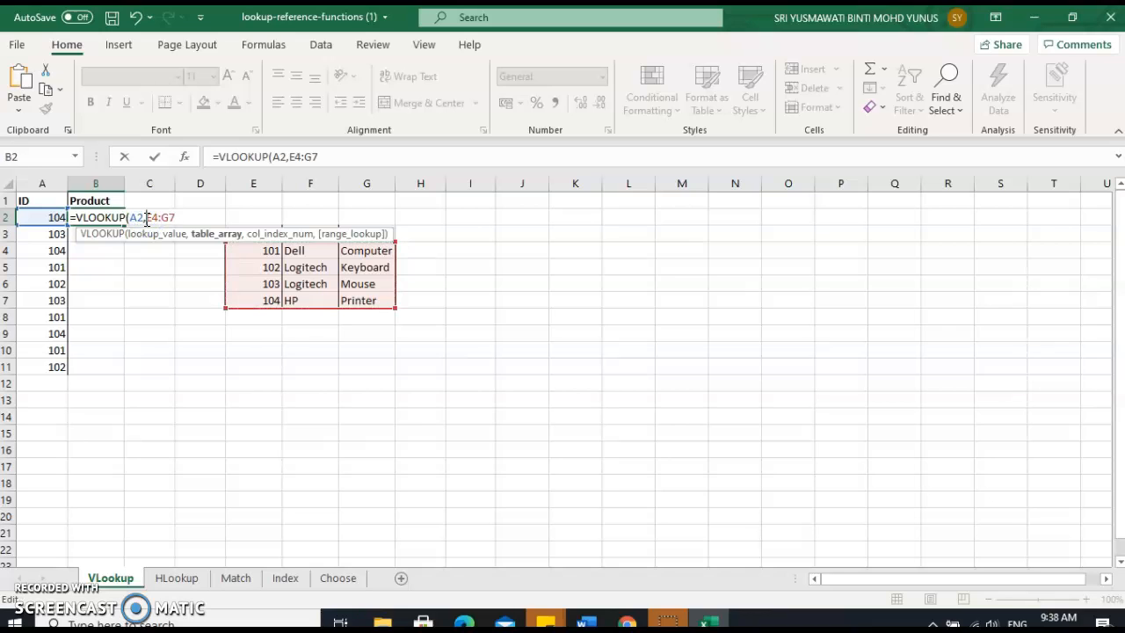
text($E$)
click(176, 218)
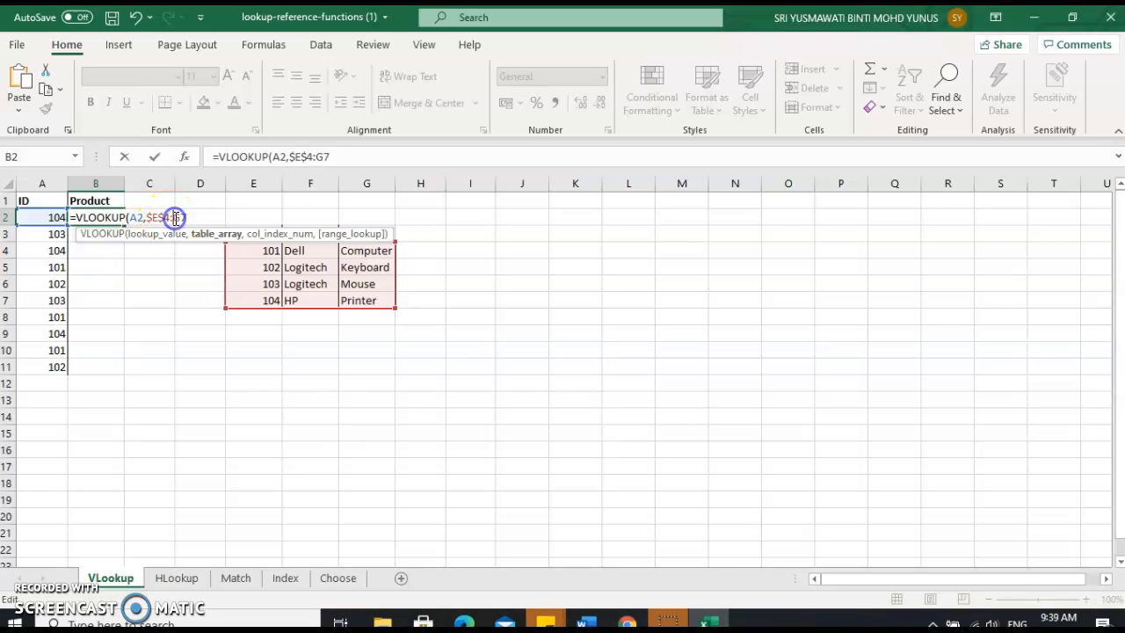
text($E)
text($G$)
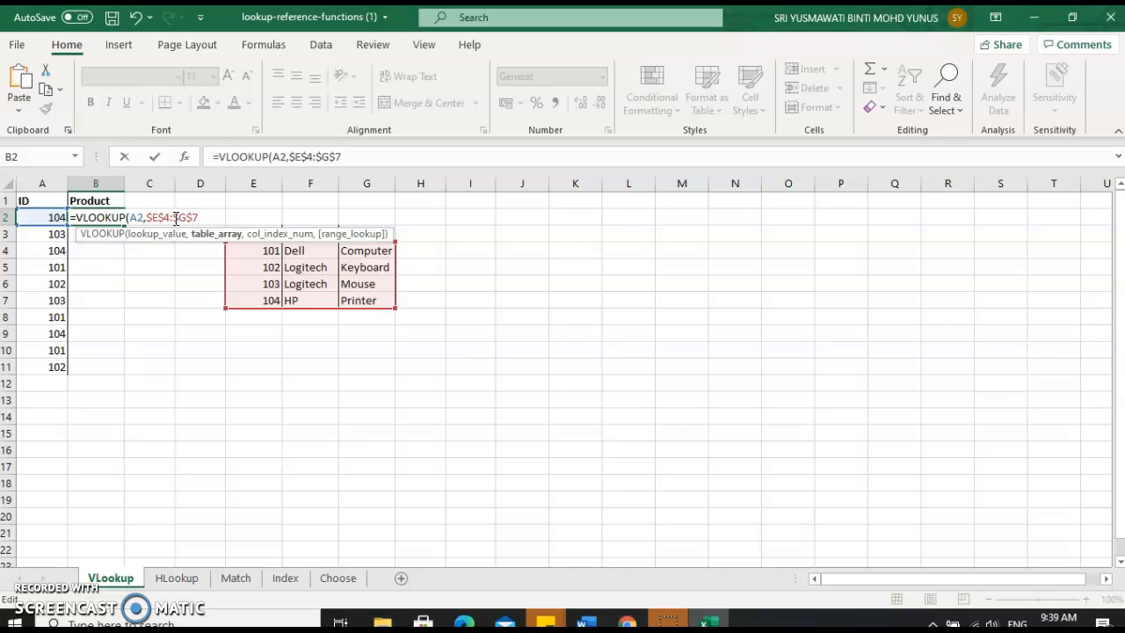
- Complete the VLOOKUP in B2 with column index 3 and FALSE for an exact match, and fill it down to B11
click(215, 218)
text(,3)
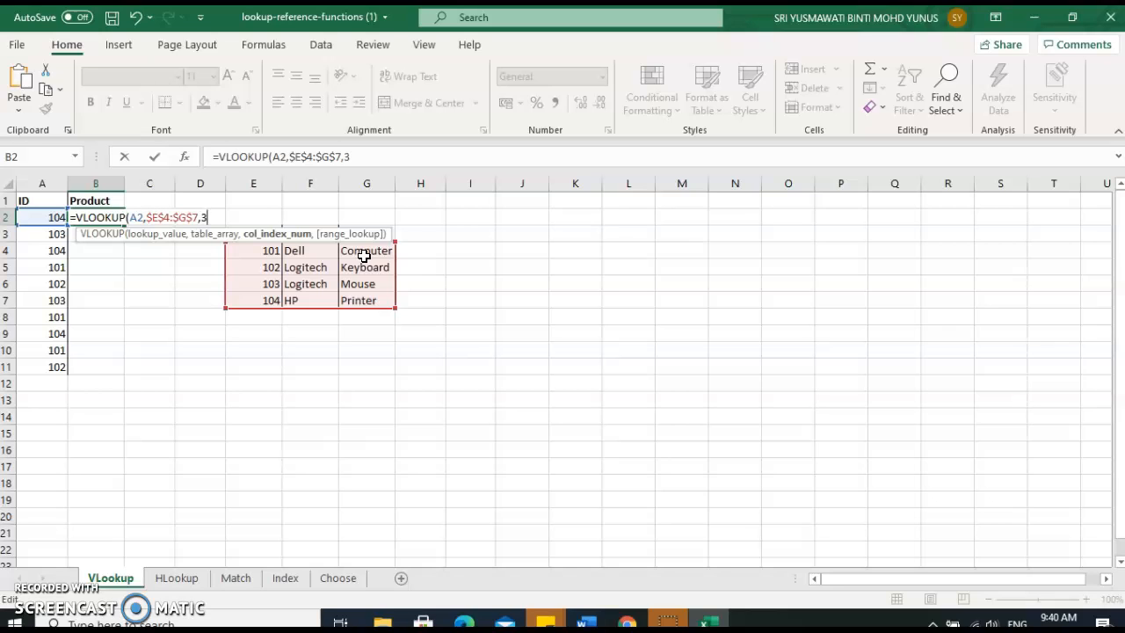
text(,)
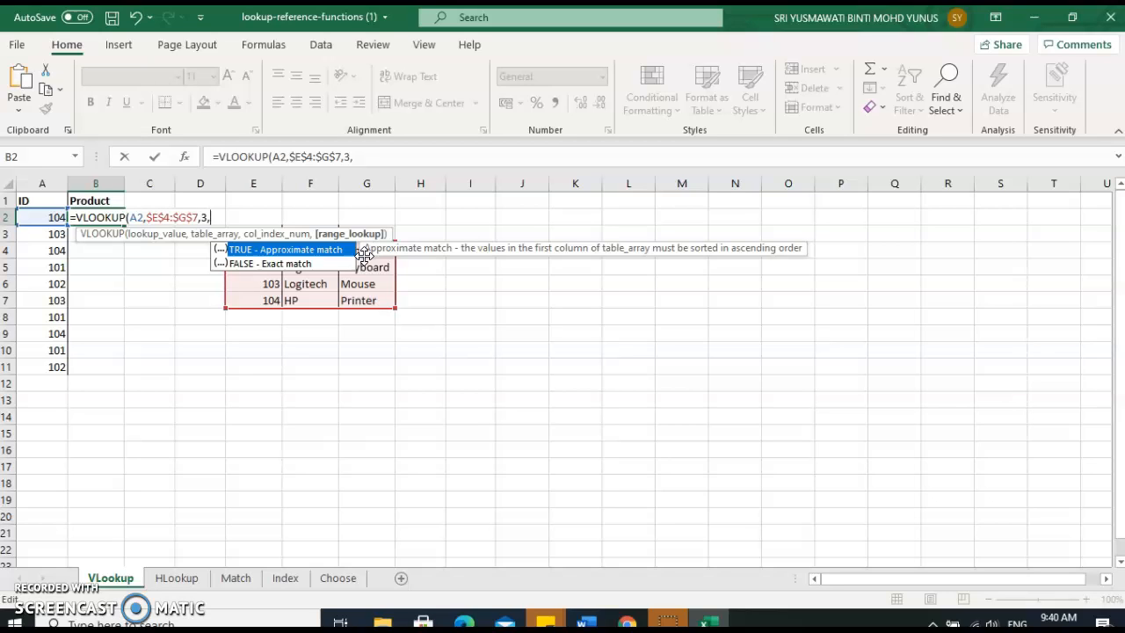
text(FALSE)
text())
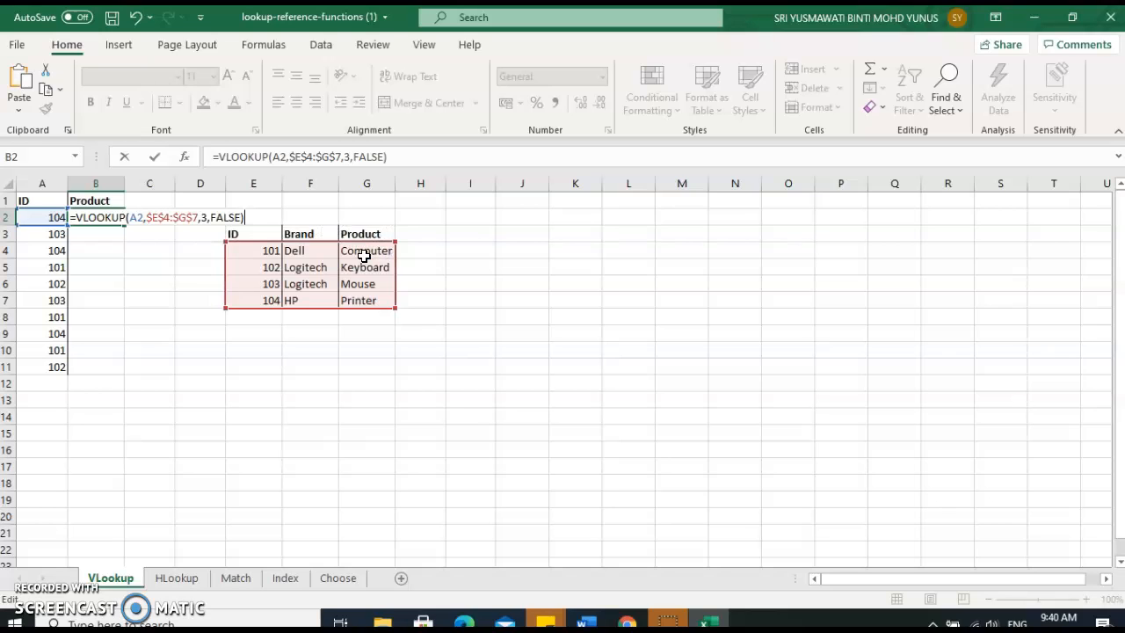
key(Return)
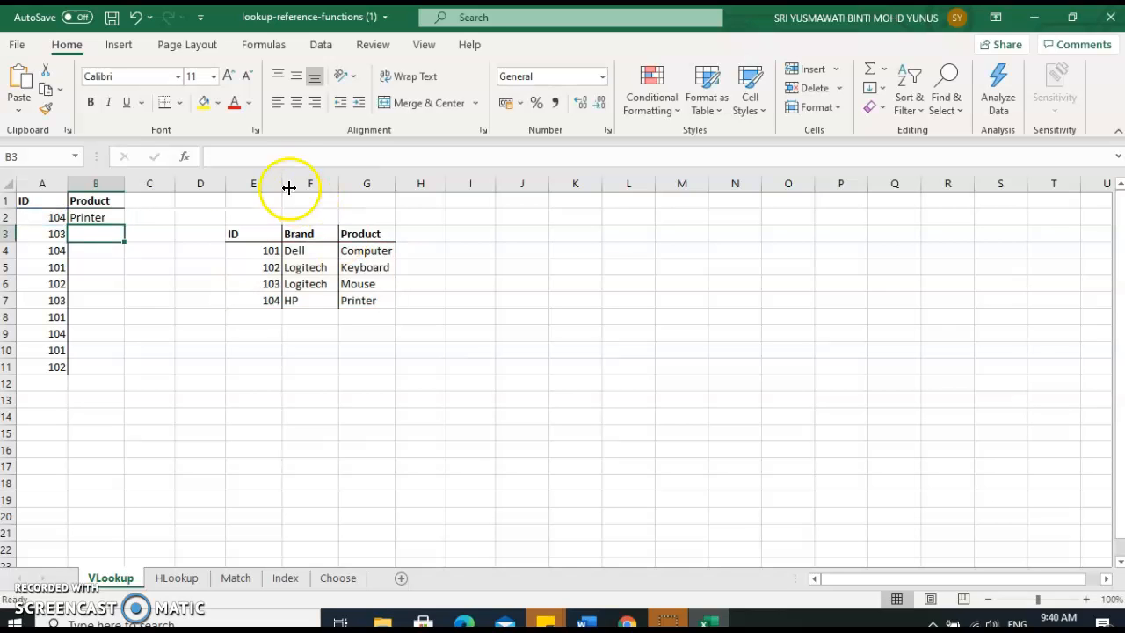
click(107, 219)
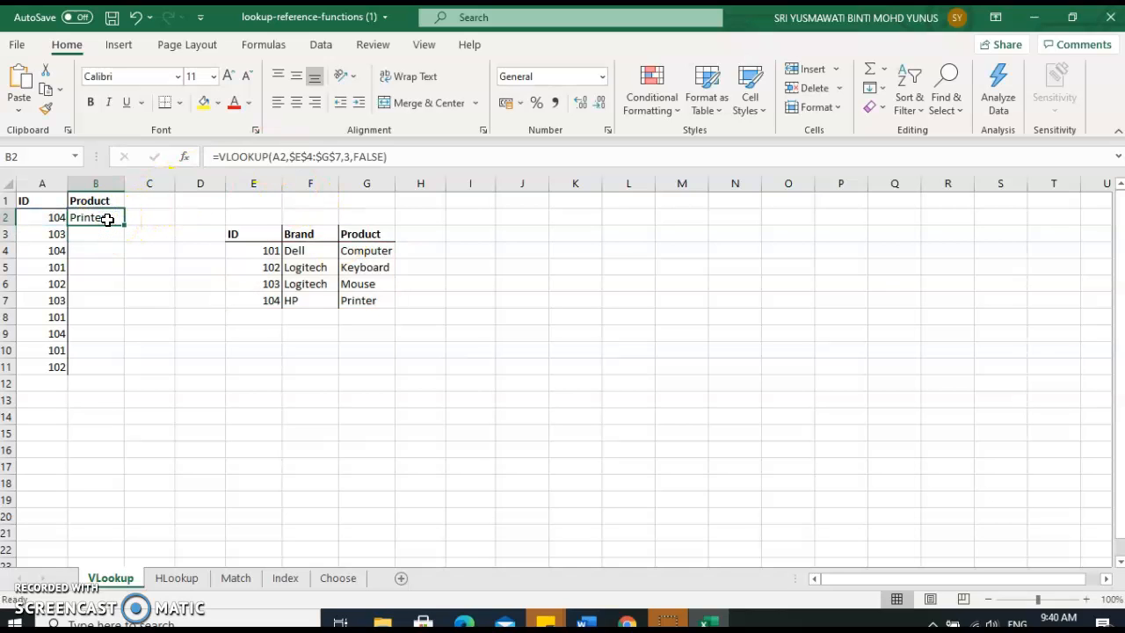
double_click(123, 225)
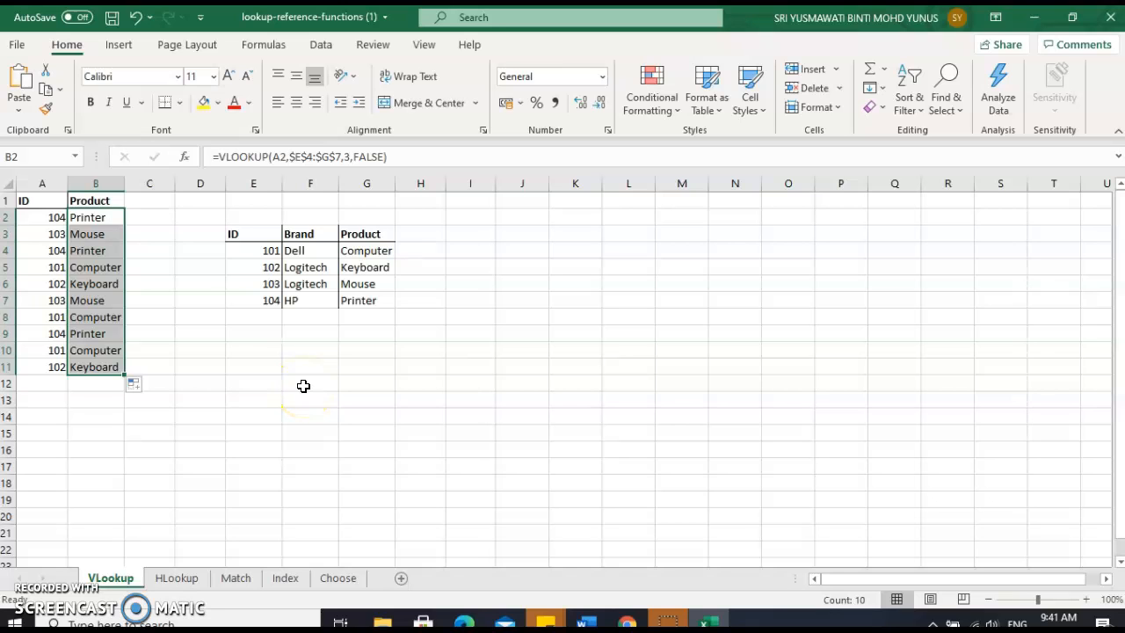
- On the HLookup sheet, start an HLOOKUP formula in B2 with lookup value A2 and table array E4:H6
key(ctrl+Page_Down)
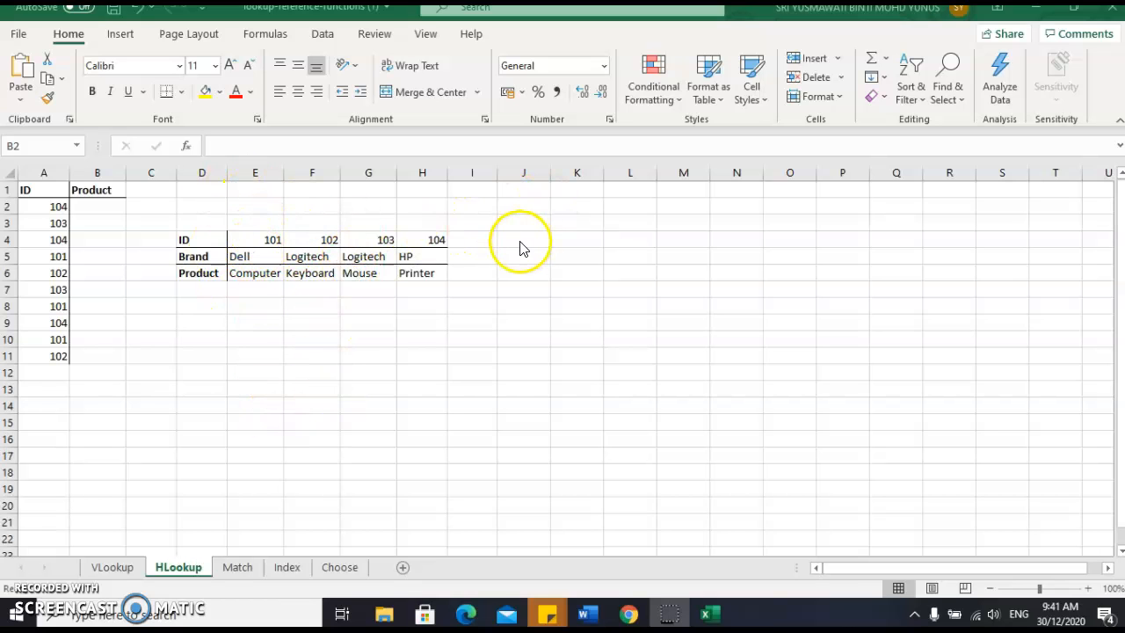
click(109, 203)
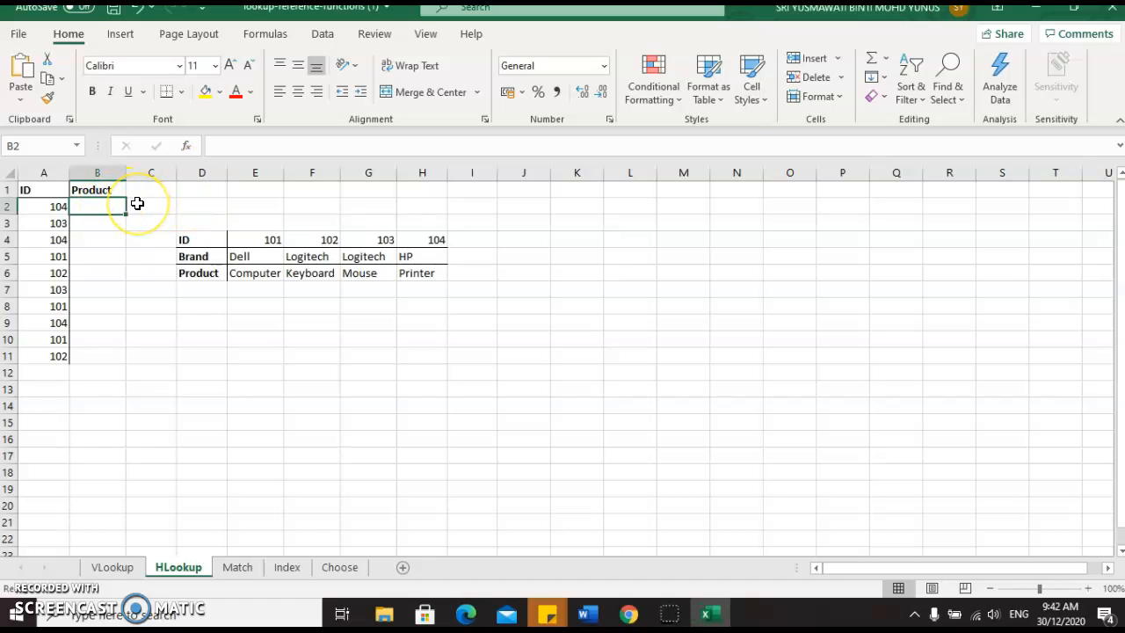
text(=H)
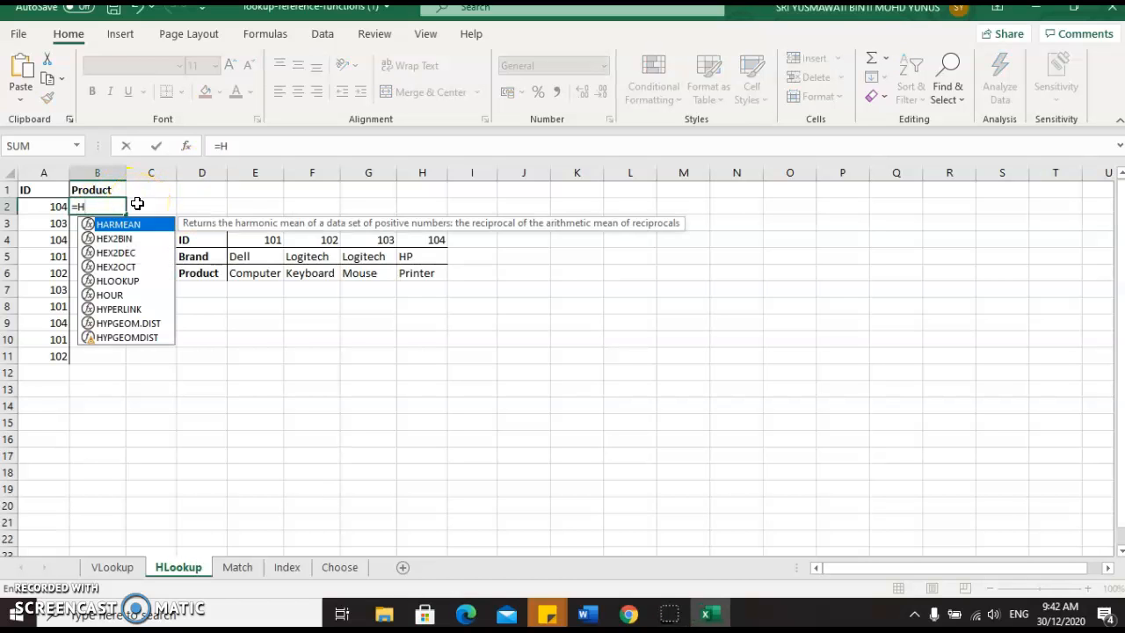
click(138, 281)
double_click(139, 282)
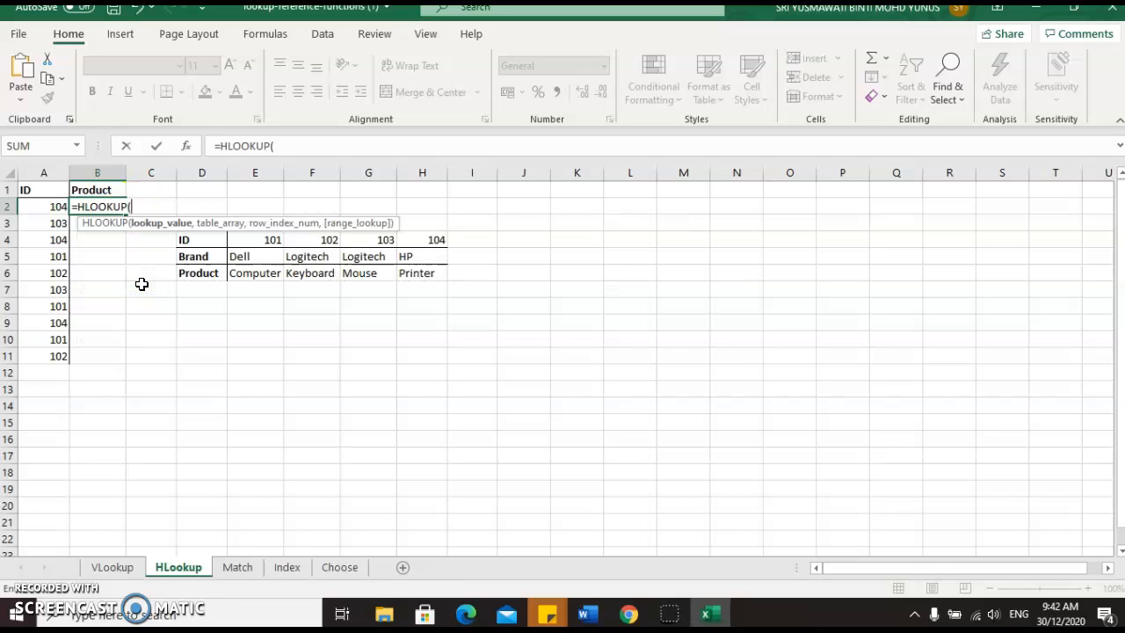
text(A2)
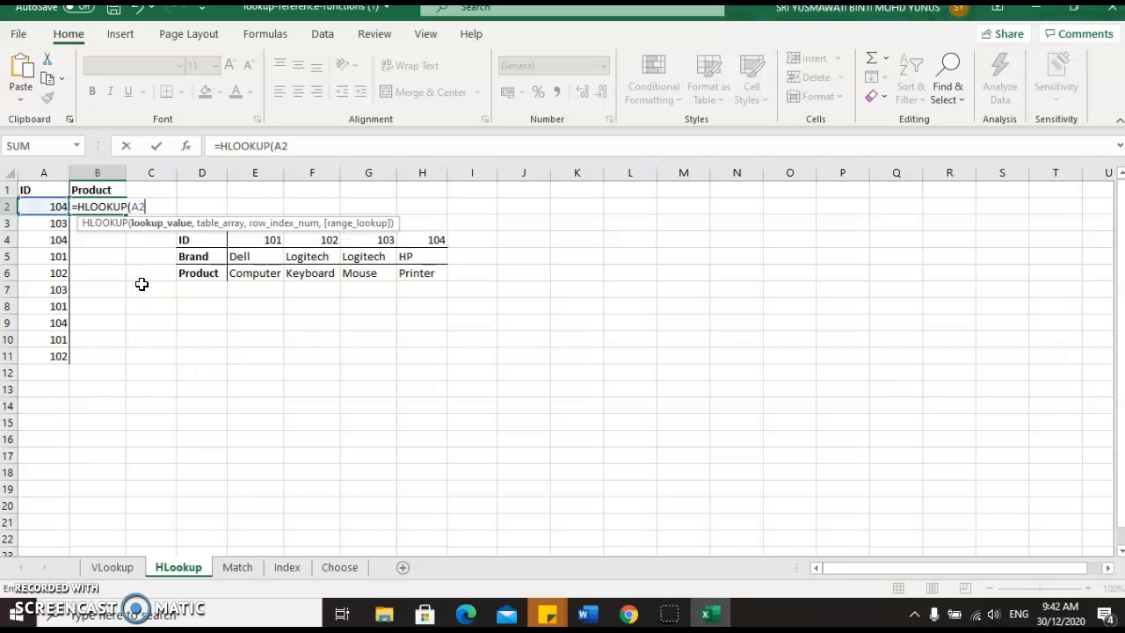
text(,)
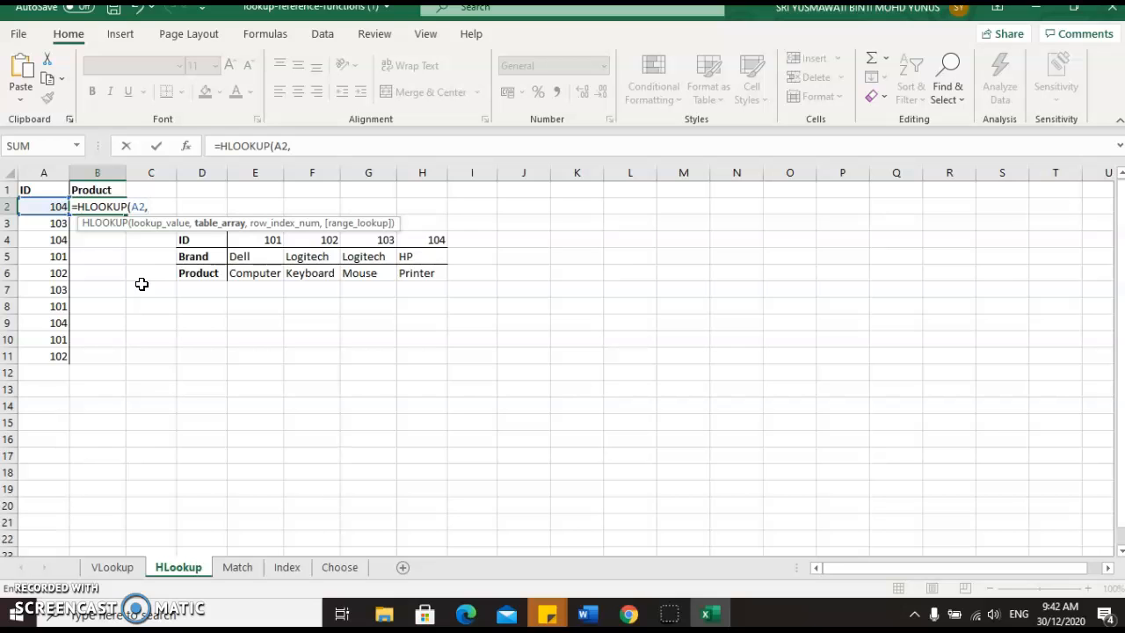
click(251, 254)
drag(264, 240, 412, 273)
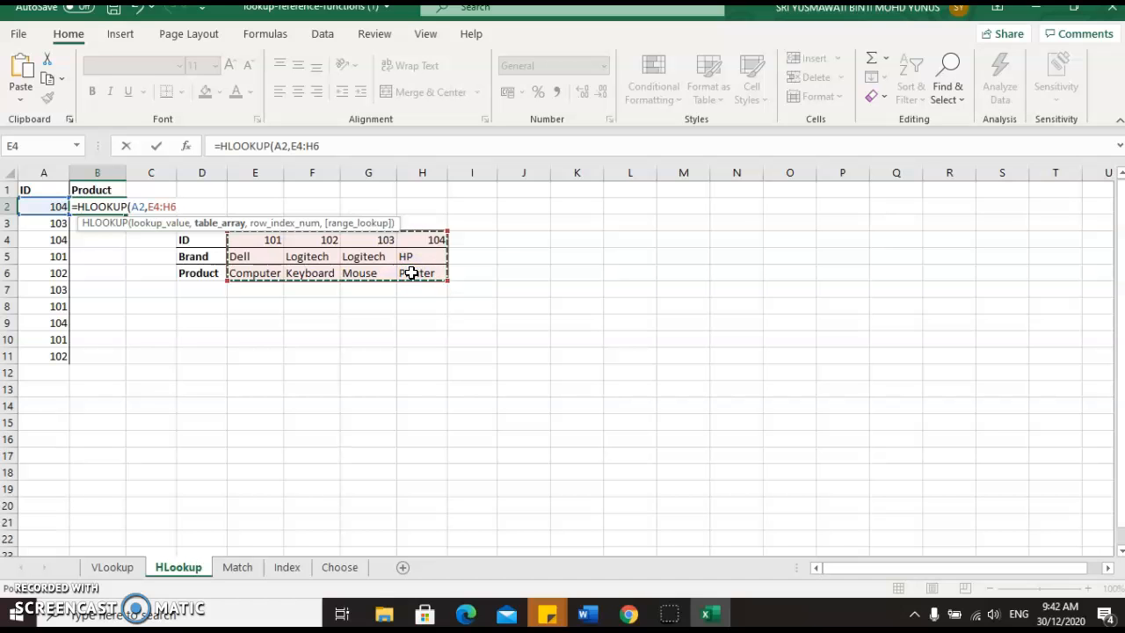
- Make the HLOOKUP table array absolute as $E$4:$H$6 and set the row index number to 3
click(147, 204)
text($)
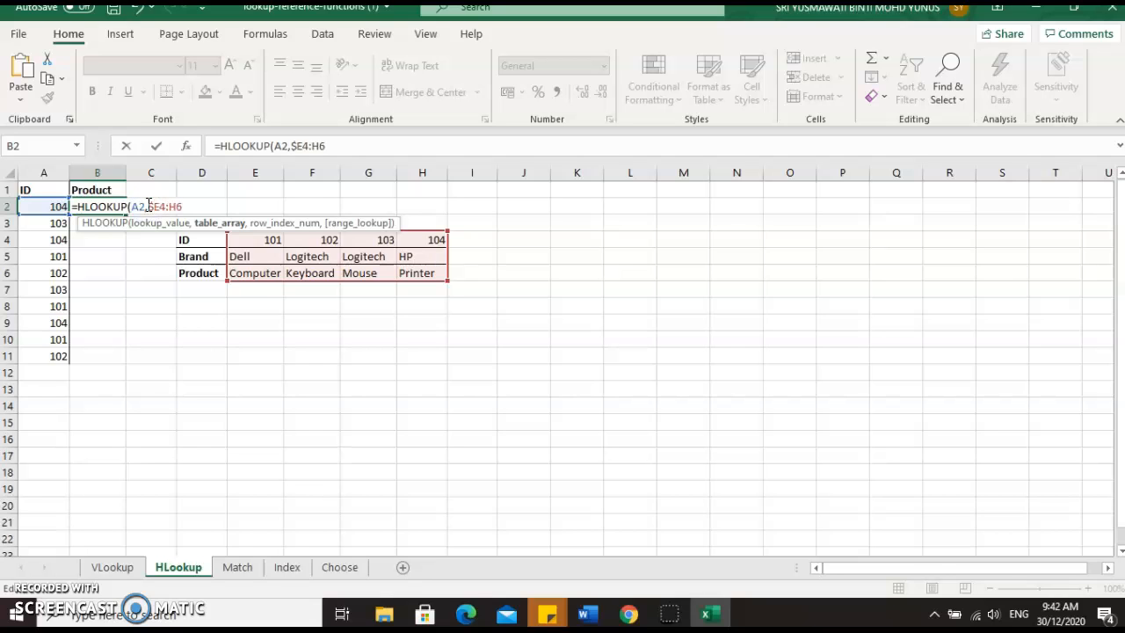
key(Right)
text($)
key(Right)
key(Right)
text($)
key(Right)
text($6,)
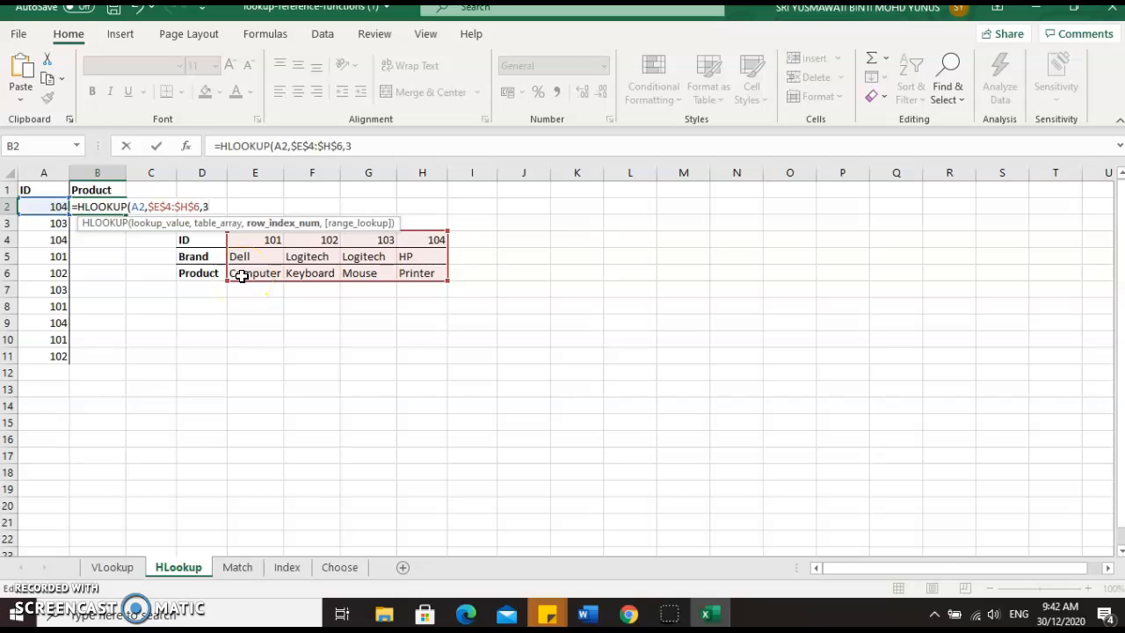
- Complete the HLOOKUP in B2 with FALSE for an exact match and fill the formula down to B11
text(,)
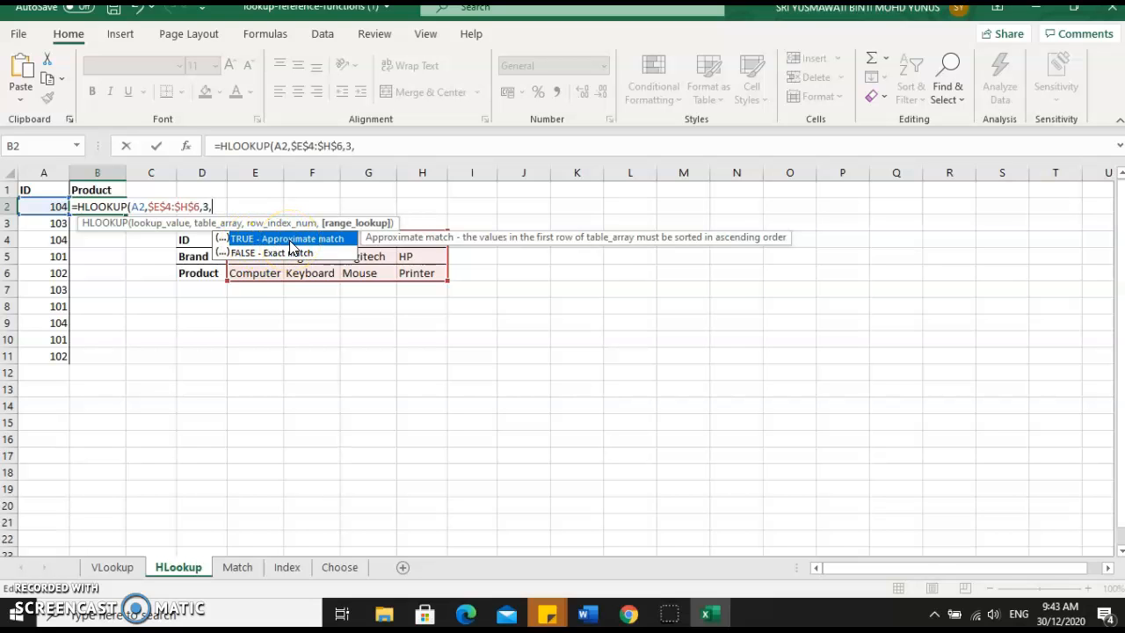
text(FALSE))
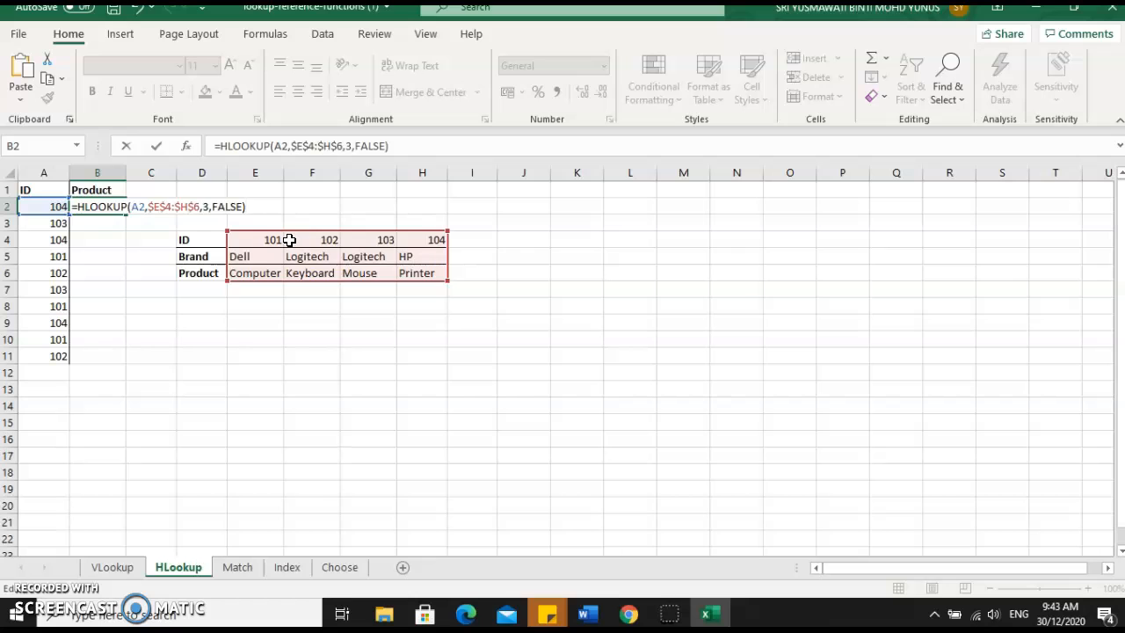
key(Return)
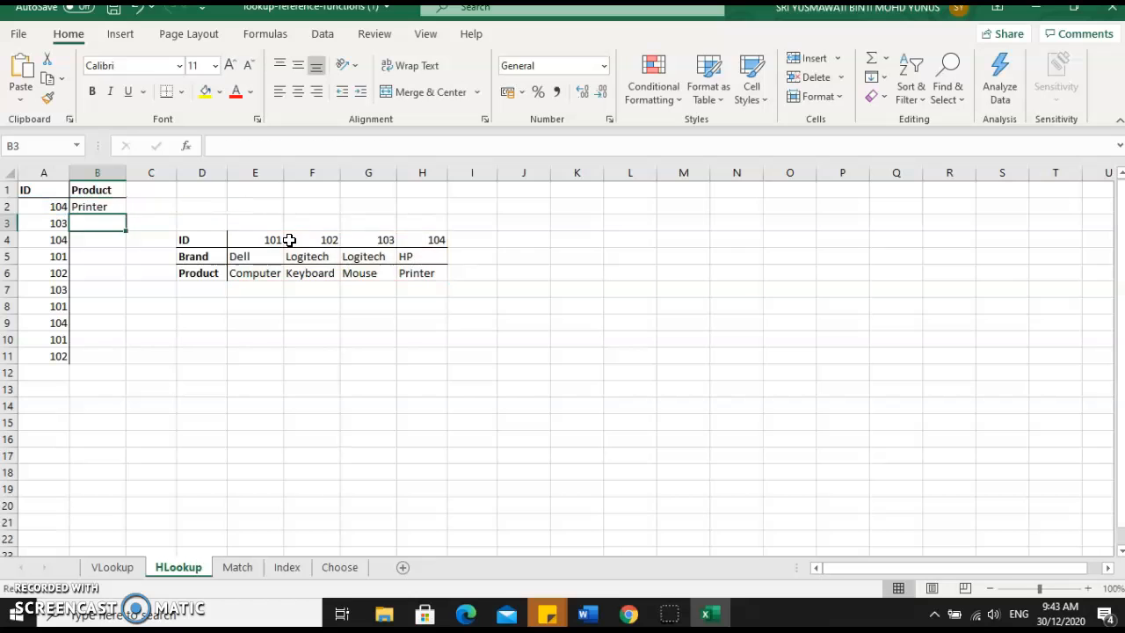
click(112, 207)
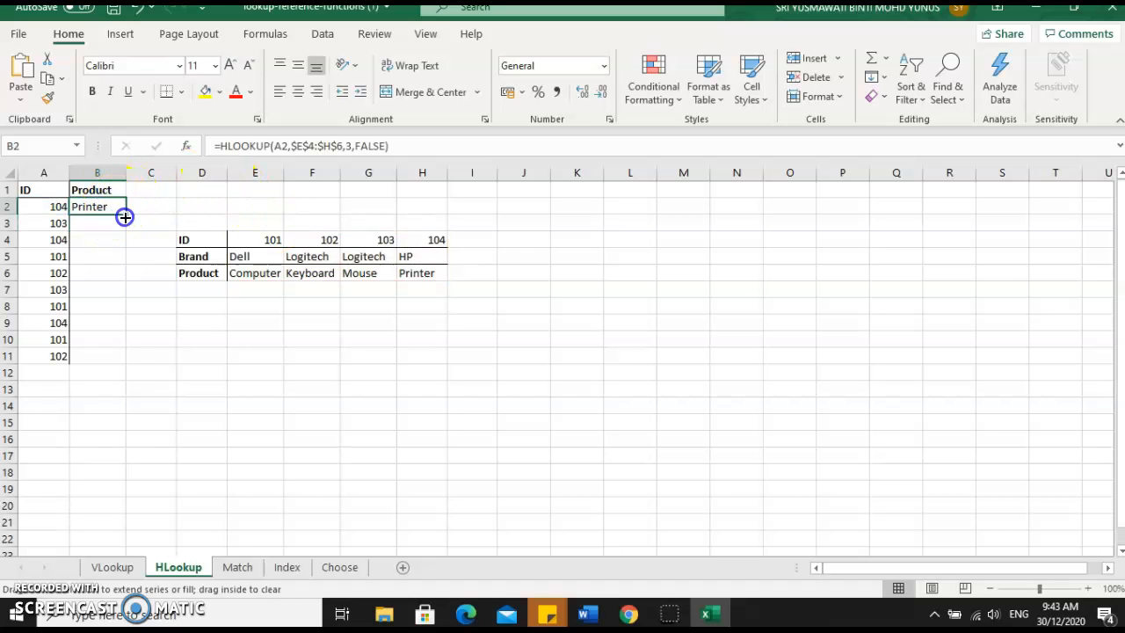
double_click(124, 218)
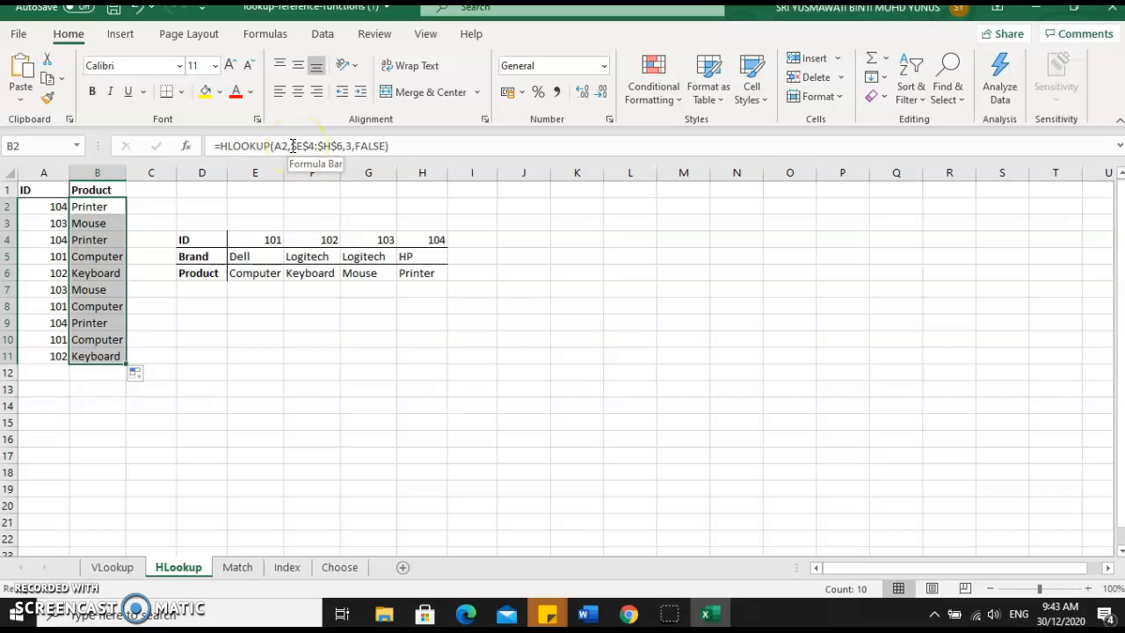
- Review the filled-down HLOOKUP formulas in the Product column from B2 to B8
click(114, 208)
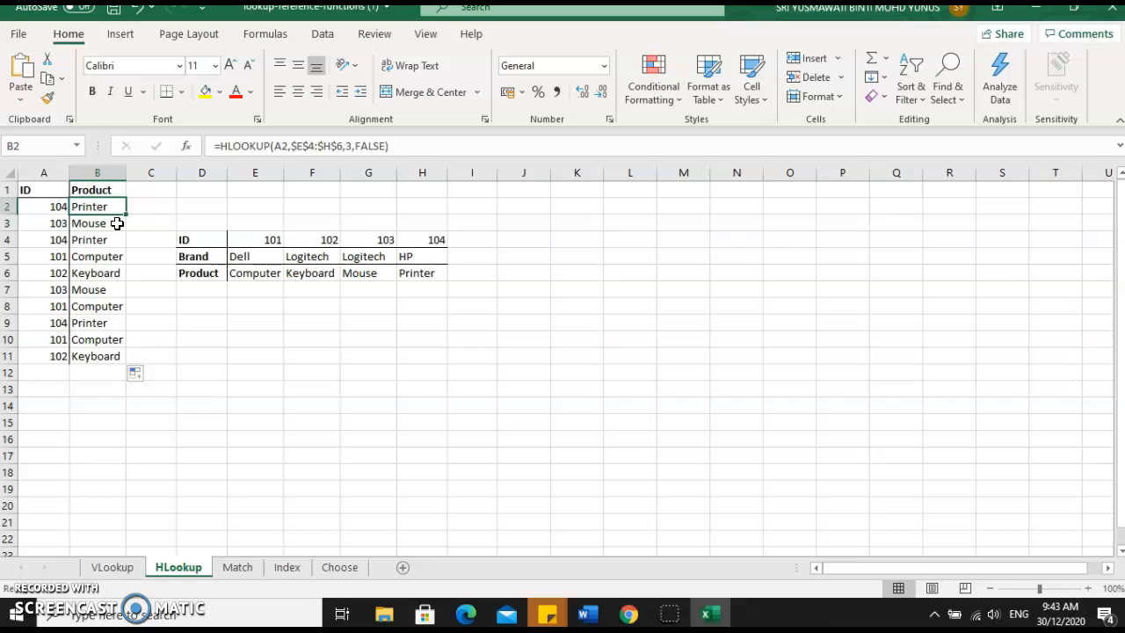
click(117, 223)
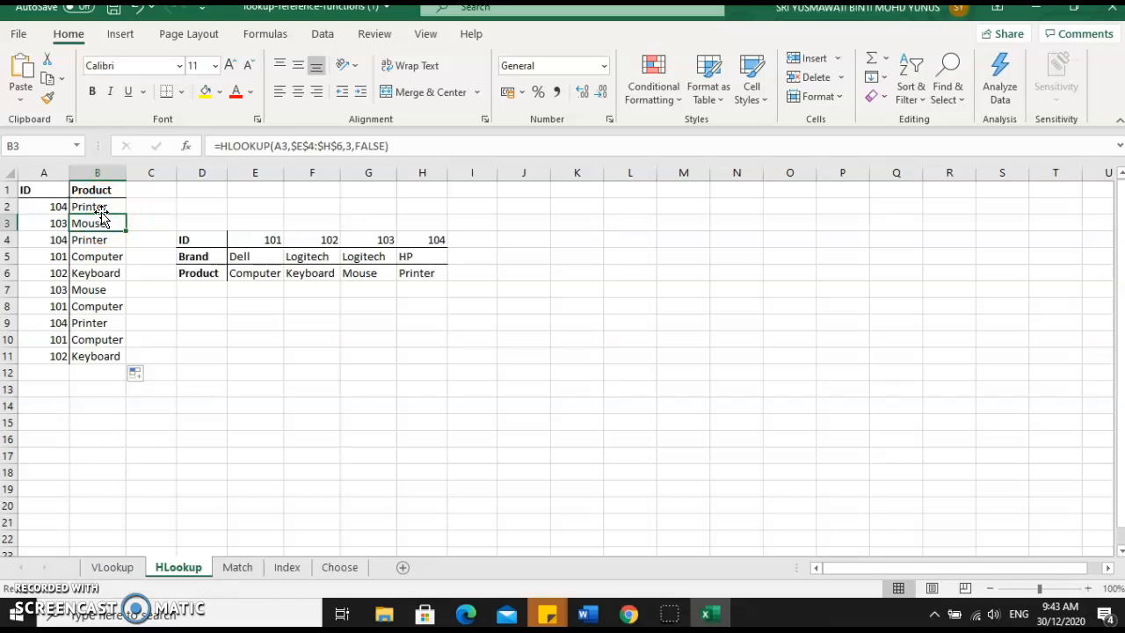
key(Down)
key(Down)
key(Down)
key(Down)
key(Down)
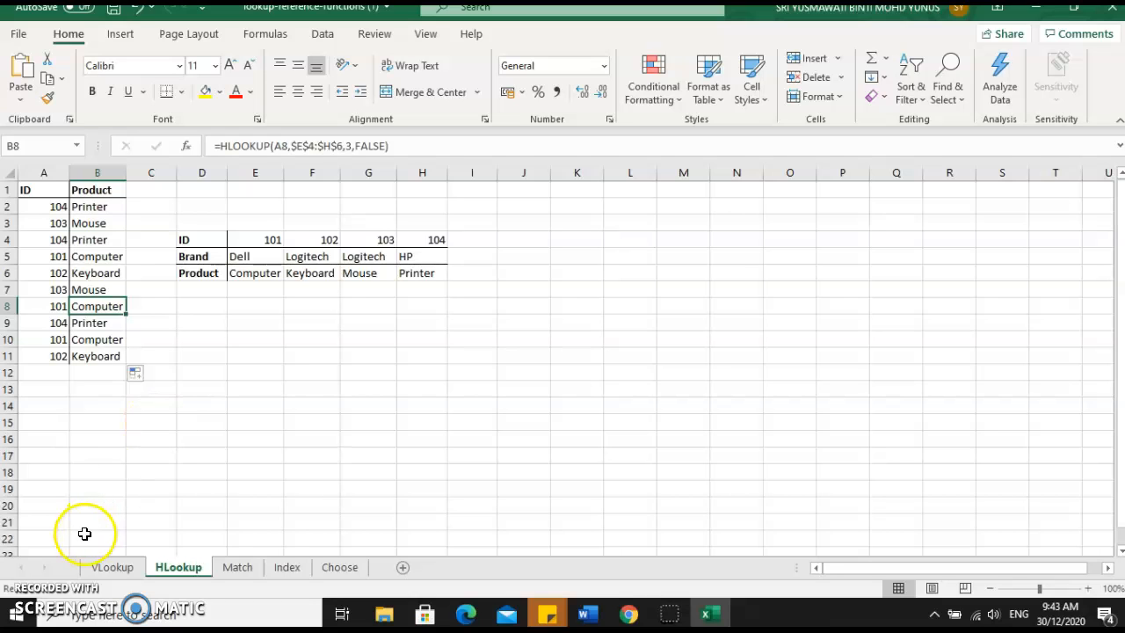
- Open the Match sheet and compare the lookup value in A2 with the colour list in E4:E7
click(41, 581)
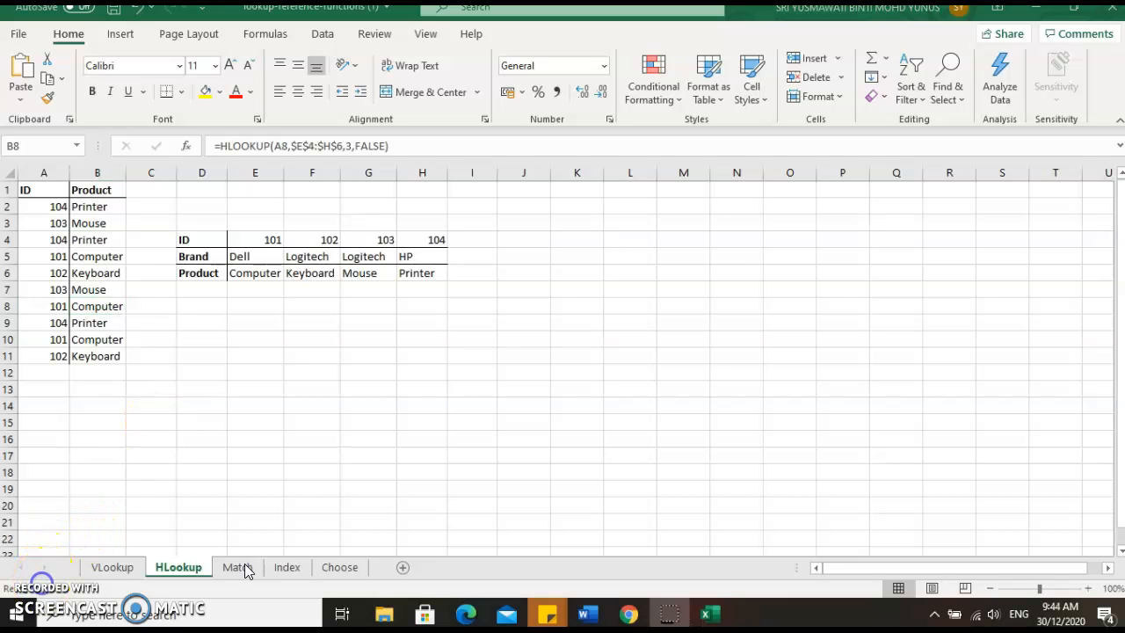
click(244, 571)
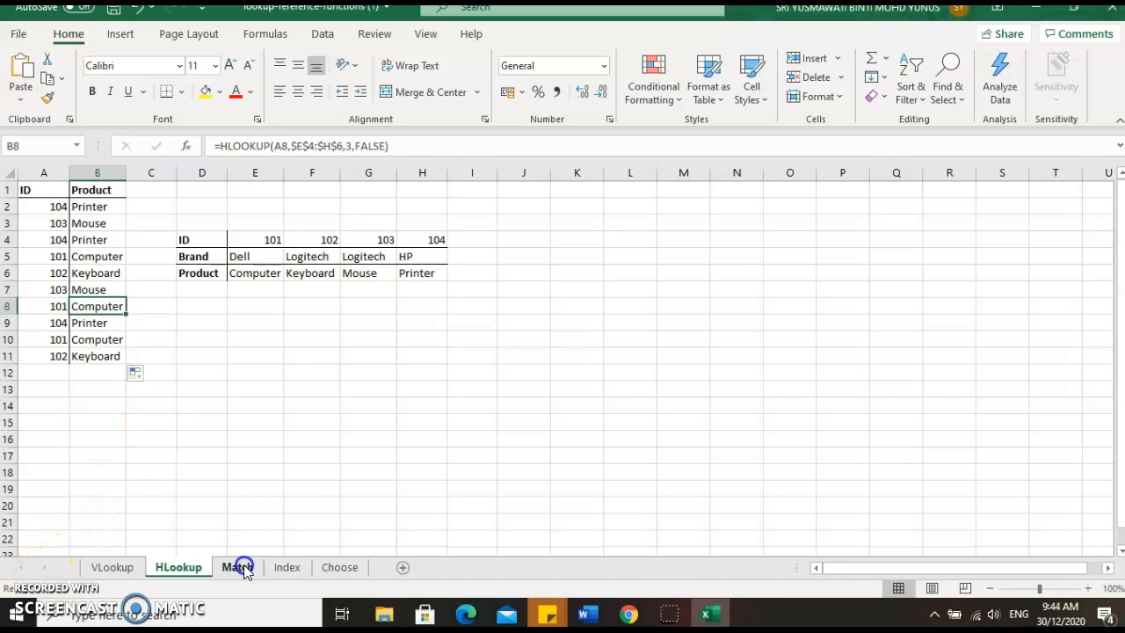
click(244, 570)
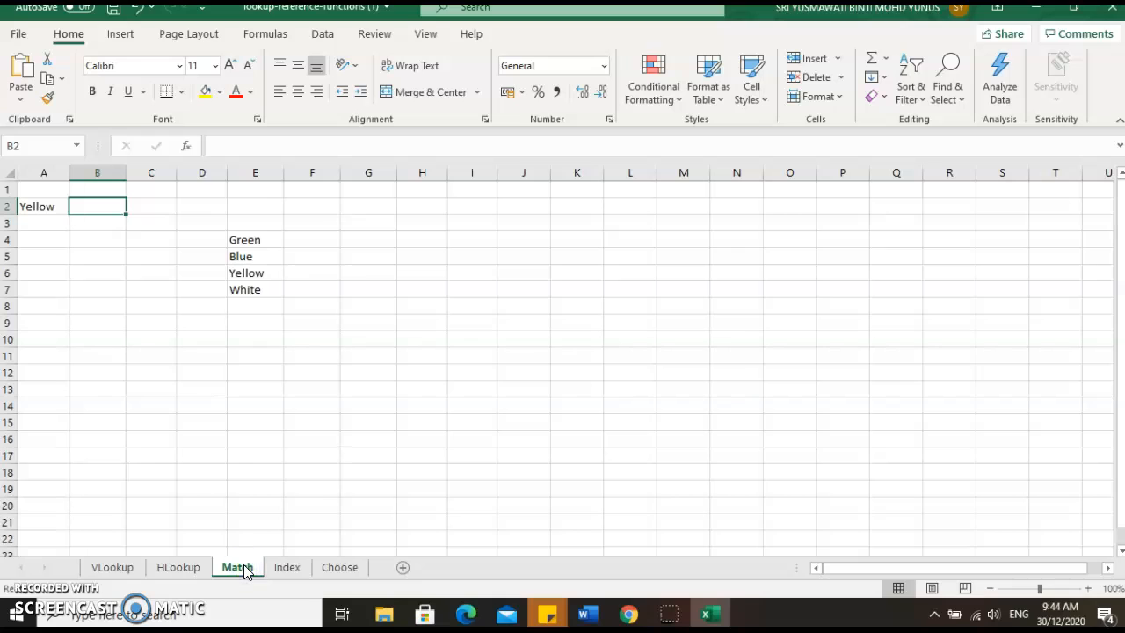
click(254, 239)
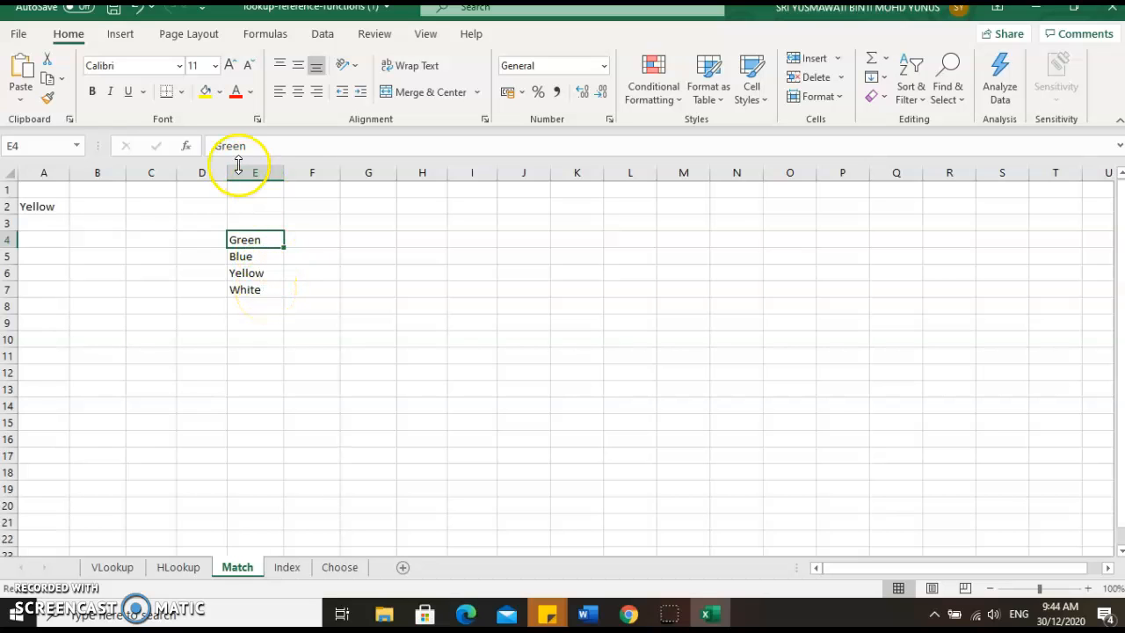
click(88, 206)
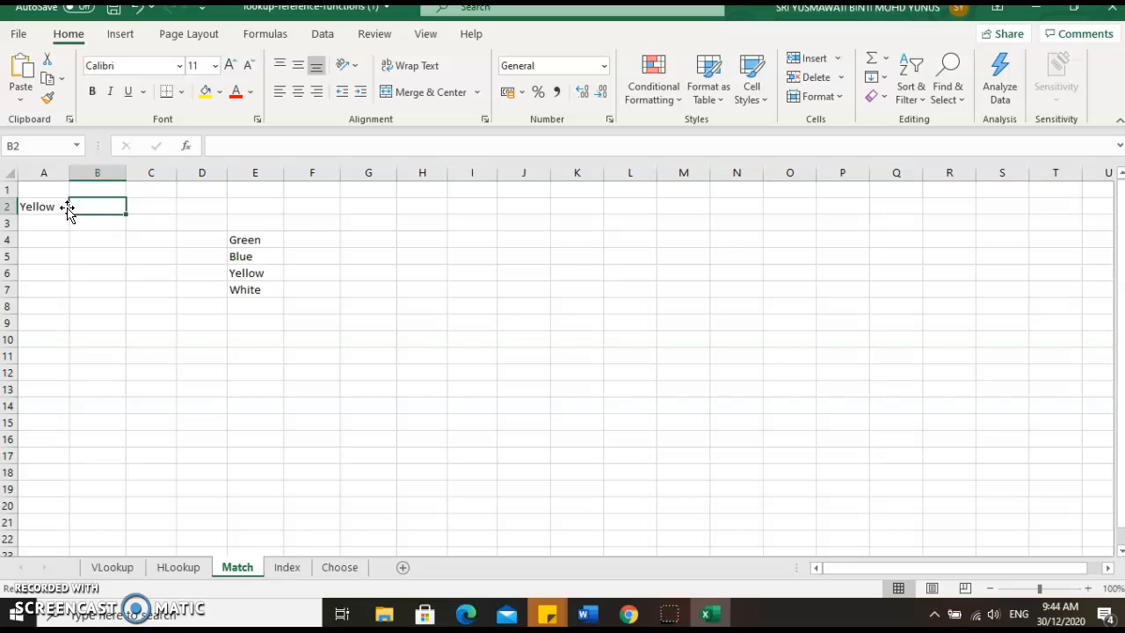
click(267, 274)
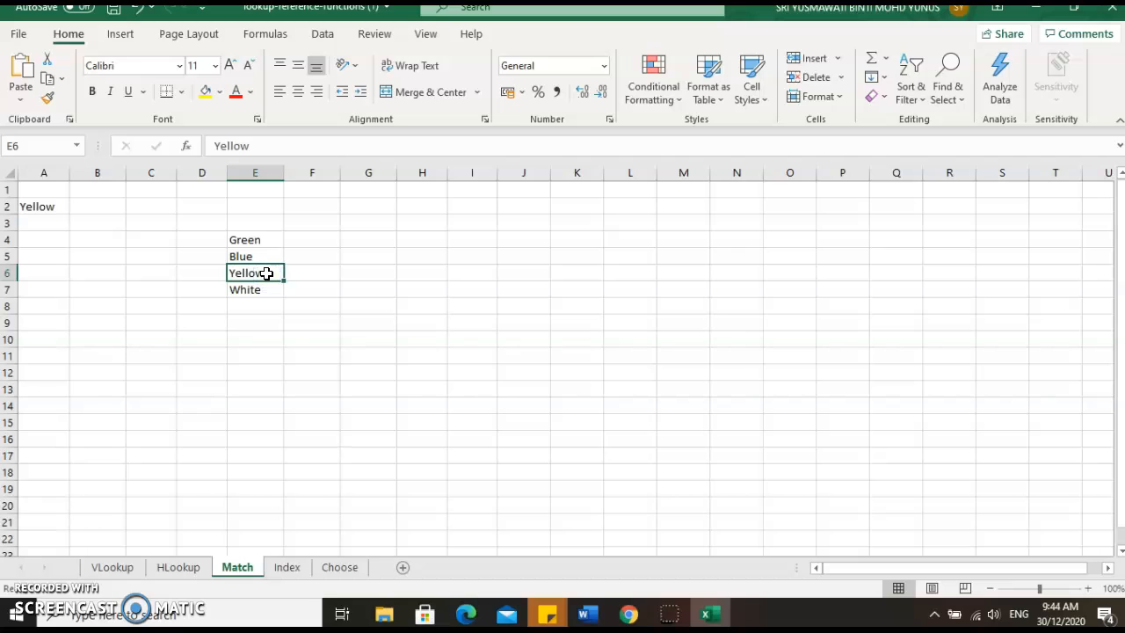
click(133, 221)
- Start a MATCH formula in B2 with lookup value A2 and lookup array E4:E7
click(108, 209)
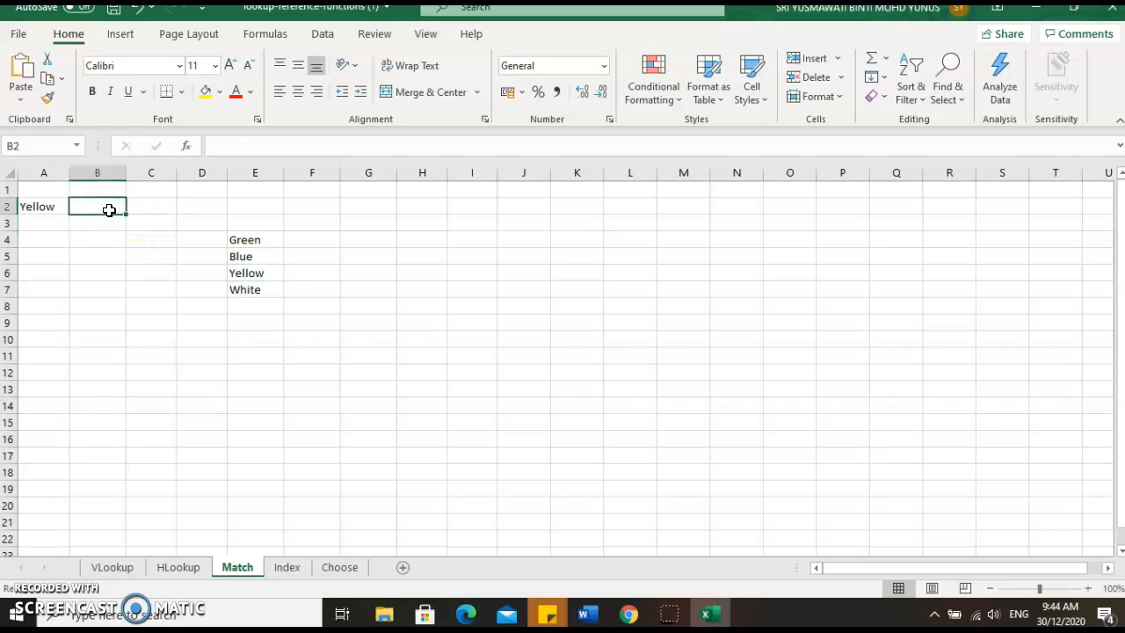
text(=M)
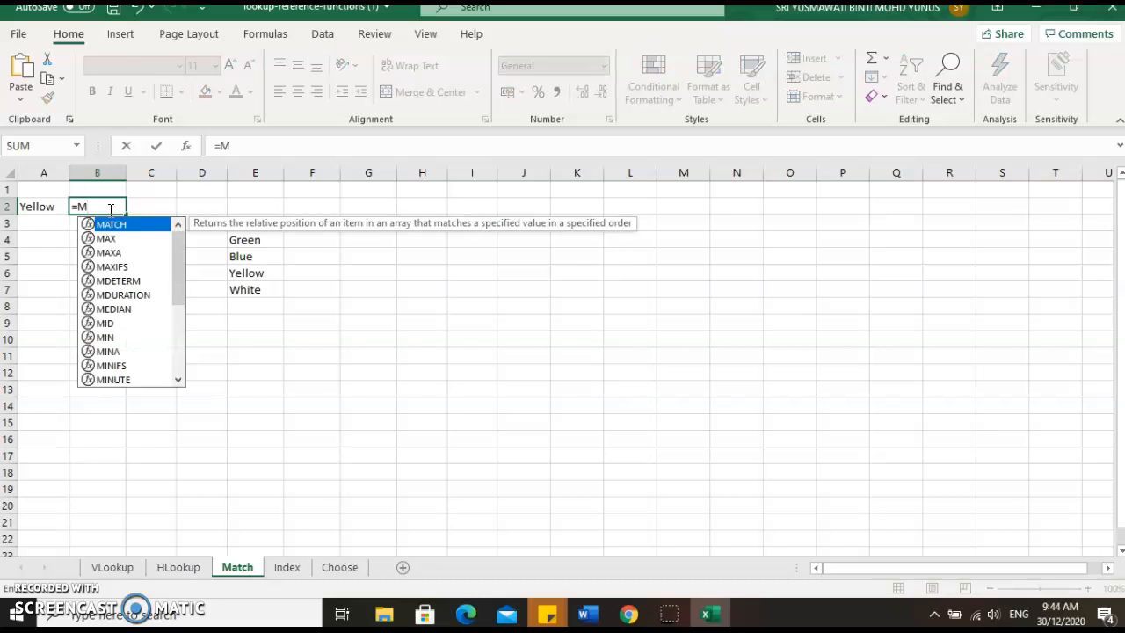
double_click(112, 225)
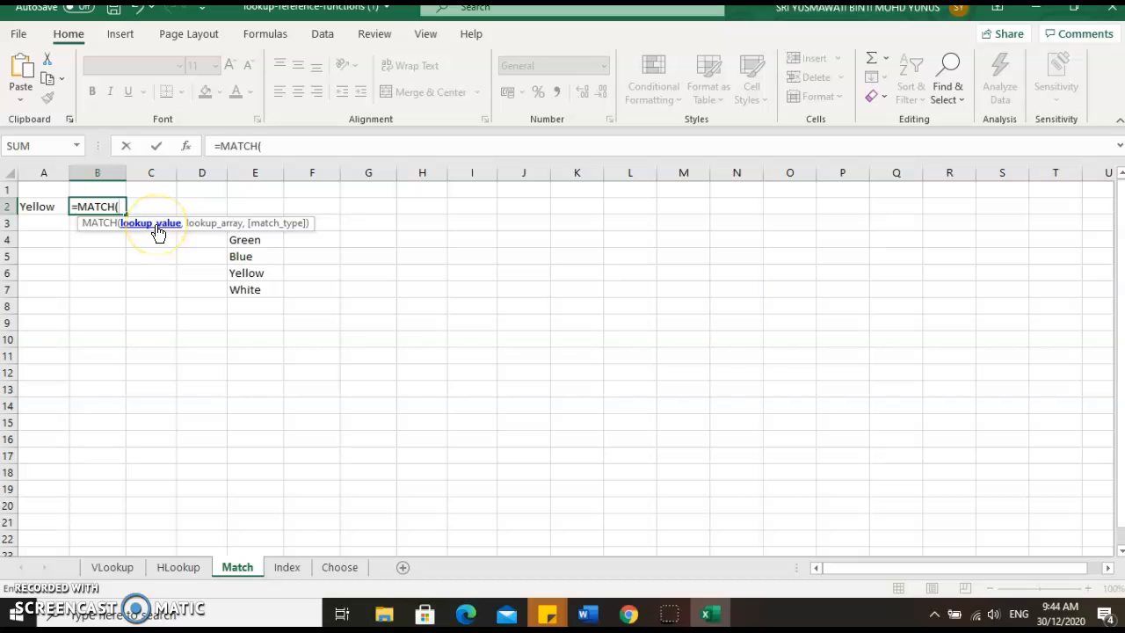
text(A2,)
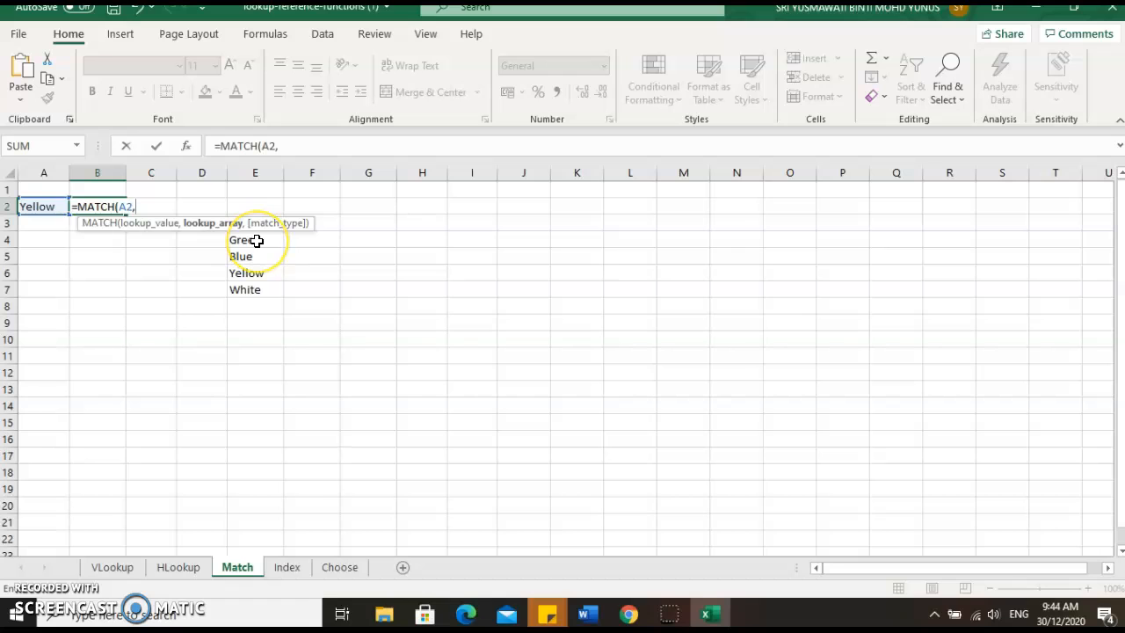
drag(256, 240, 261, 285)
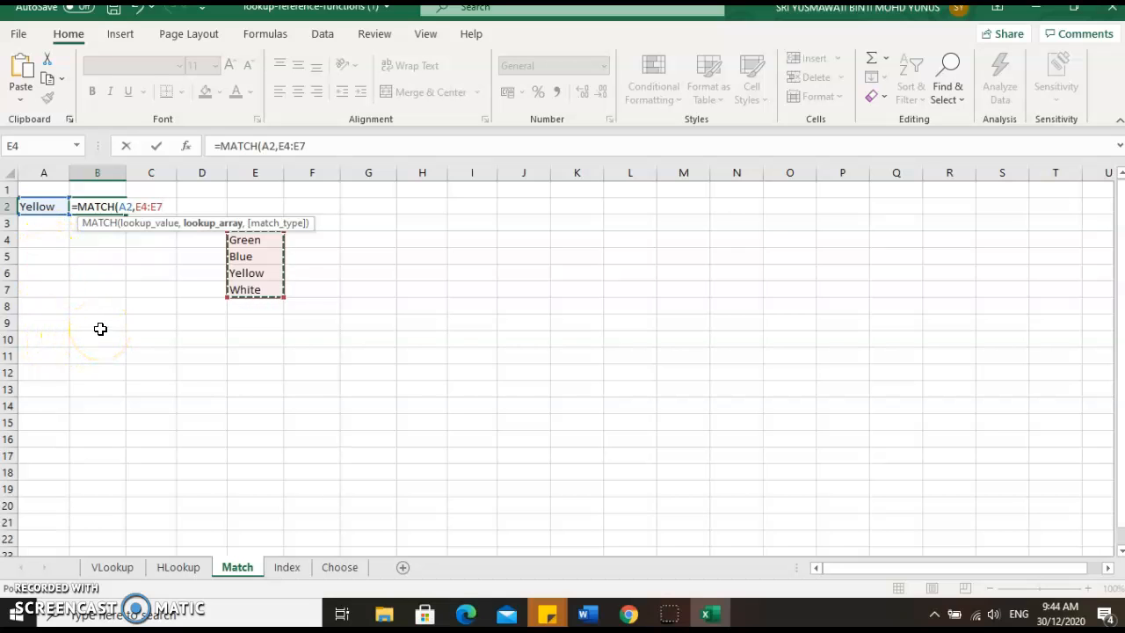
- Complete the MATCH formula in B2 with match type 0 for an exact match
text(,)
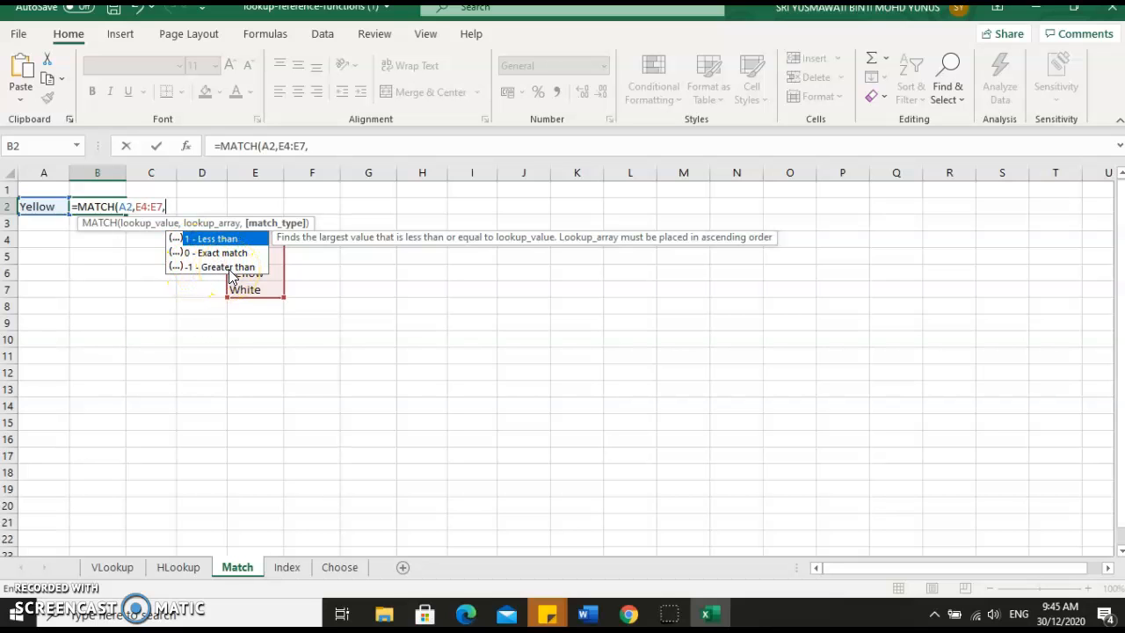
text(0)
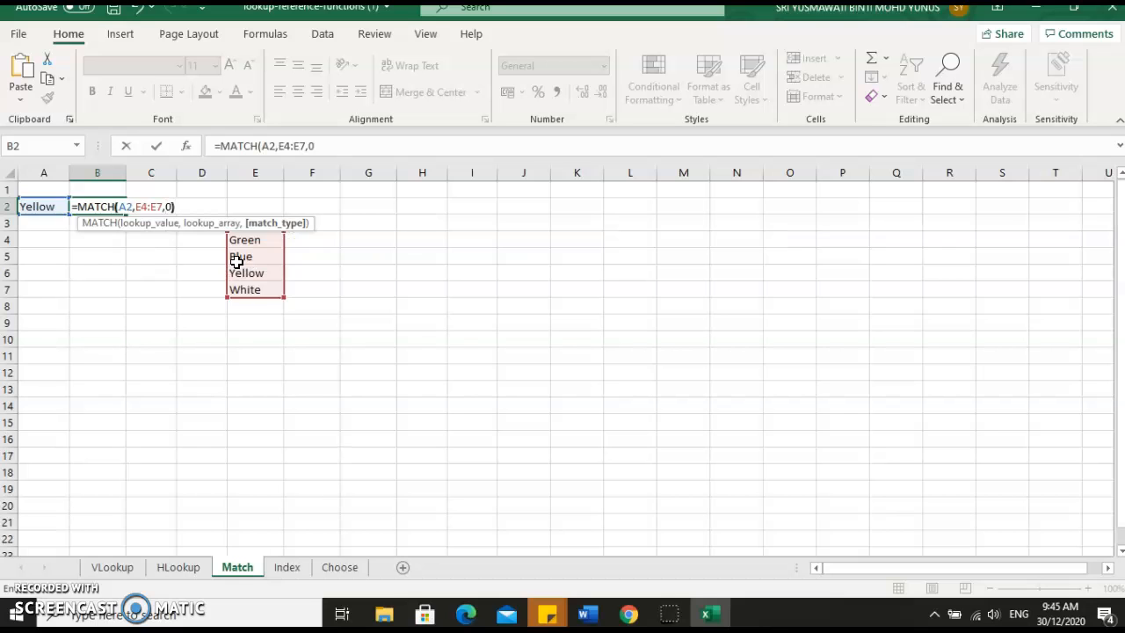
text())
key(Return)
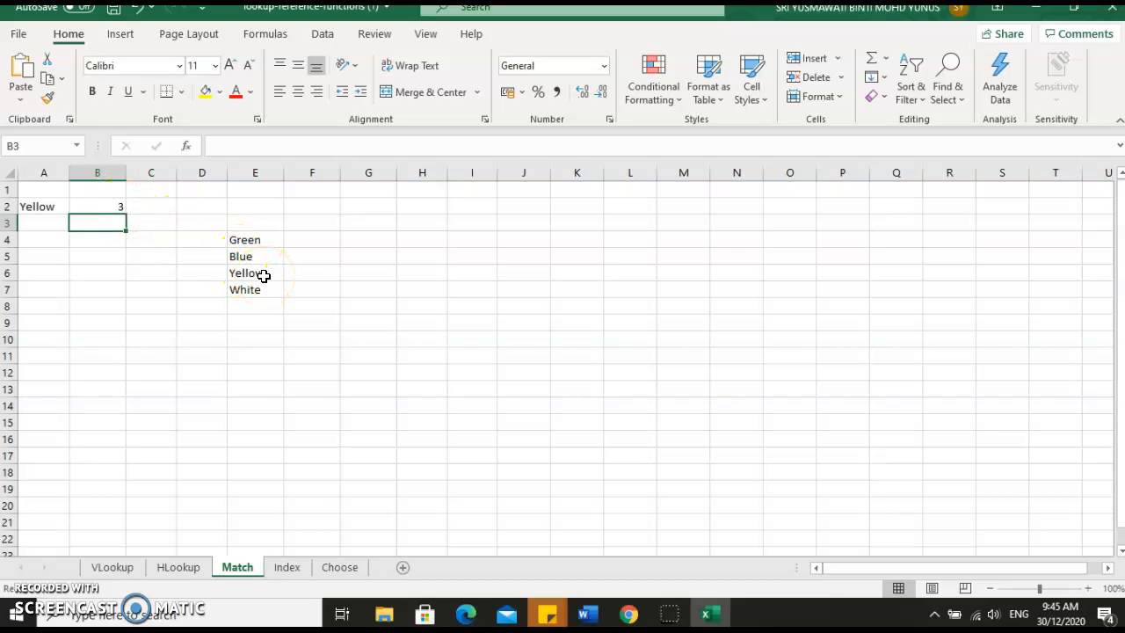
- Open the Index sheet and select the empty cell C2 beside the row and column numbers
click(288, 568)
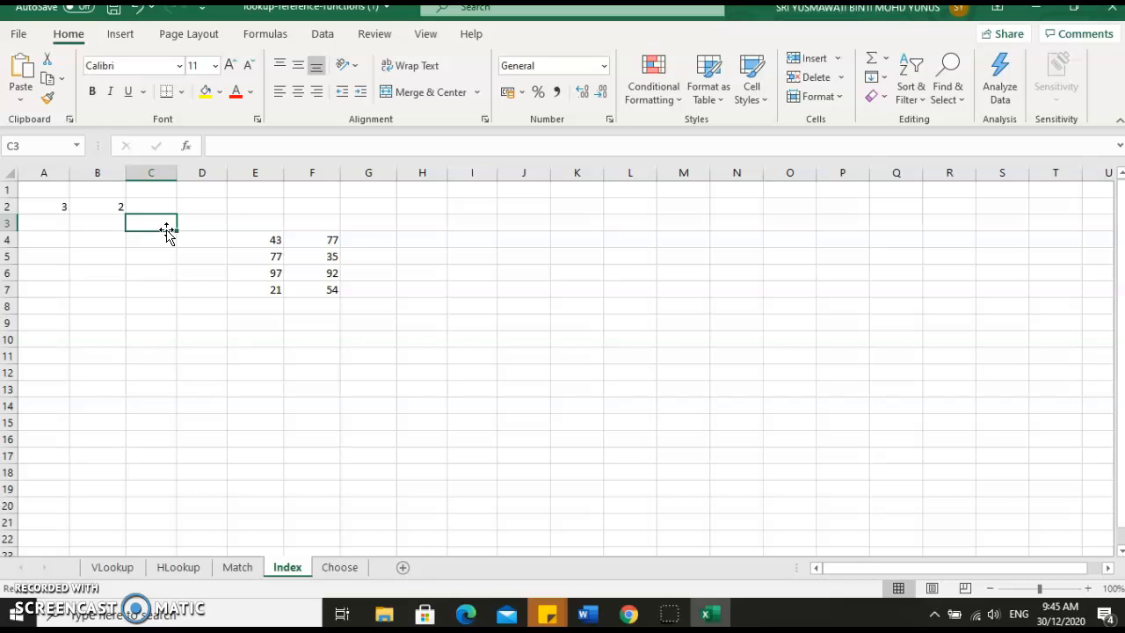
click(262, 240)
click(321, 239)
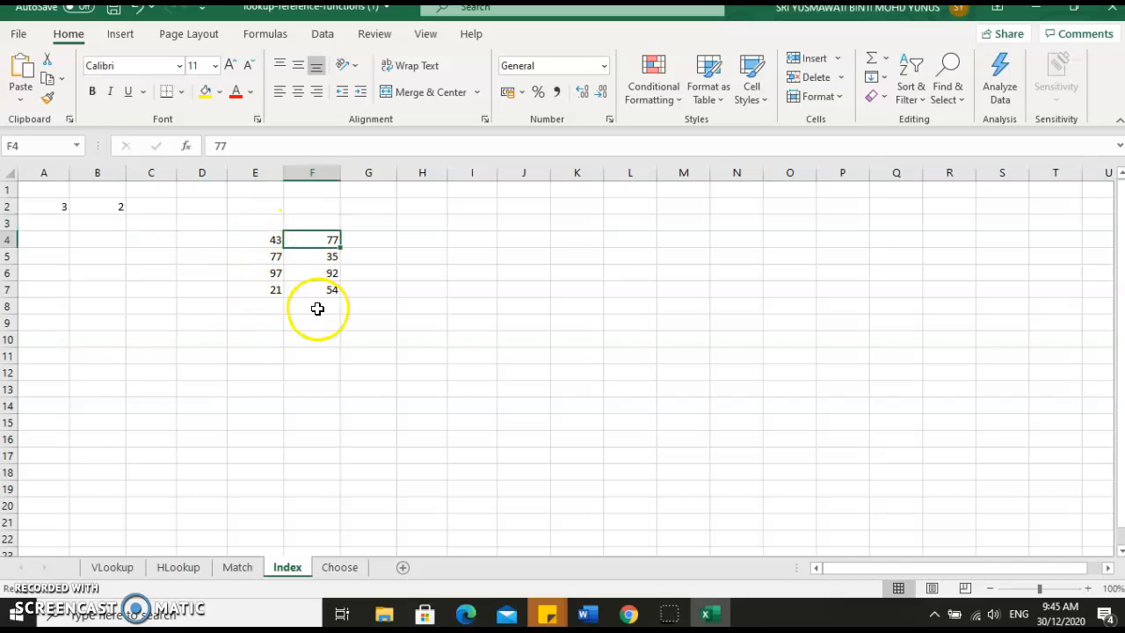
click(159, 205)
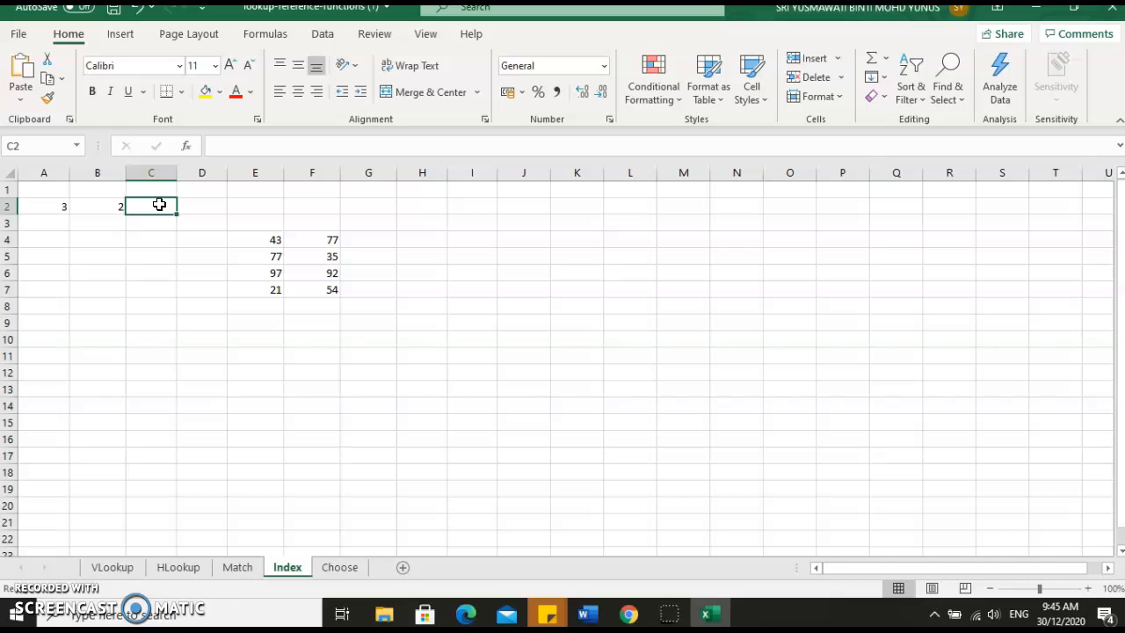
text(=IN)
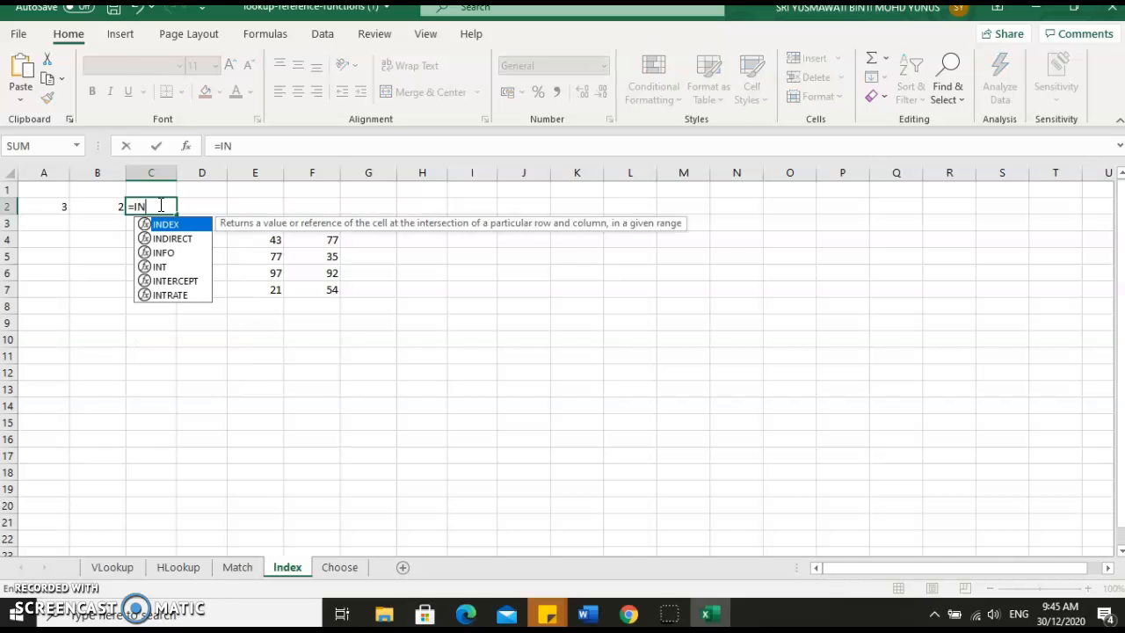
click(189, 227)
double_click(189, 227)
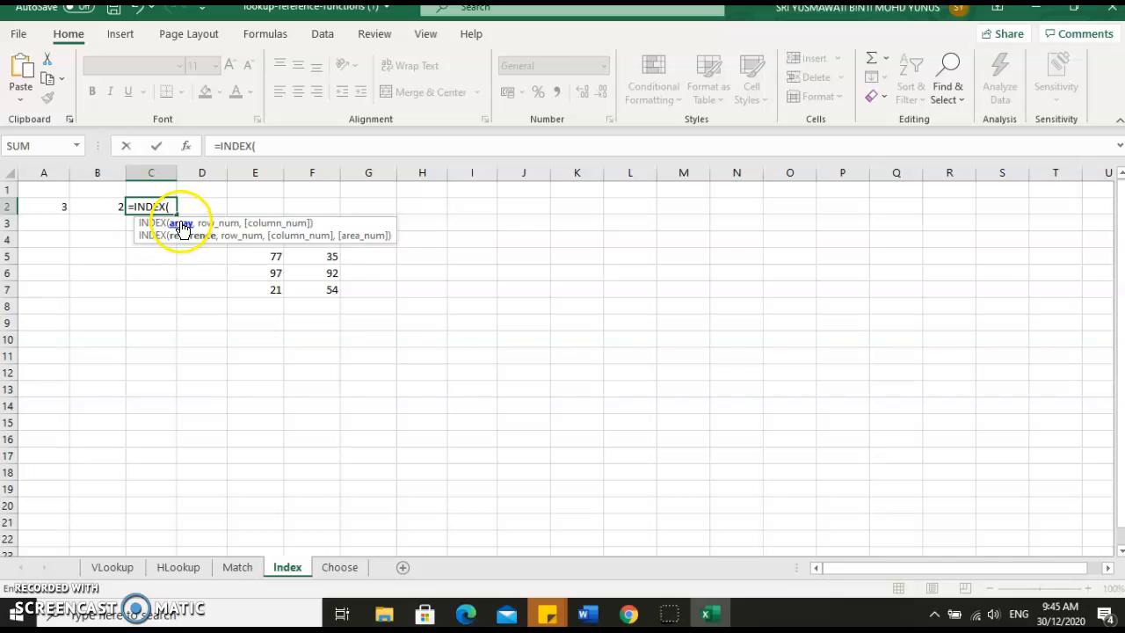
click(262, 256)
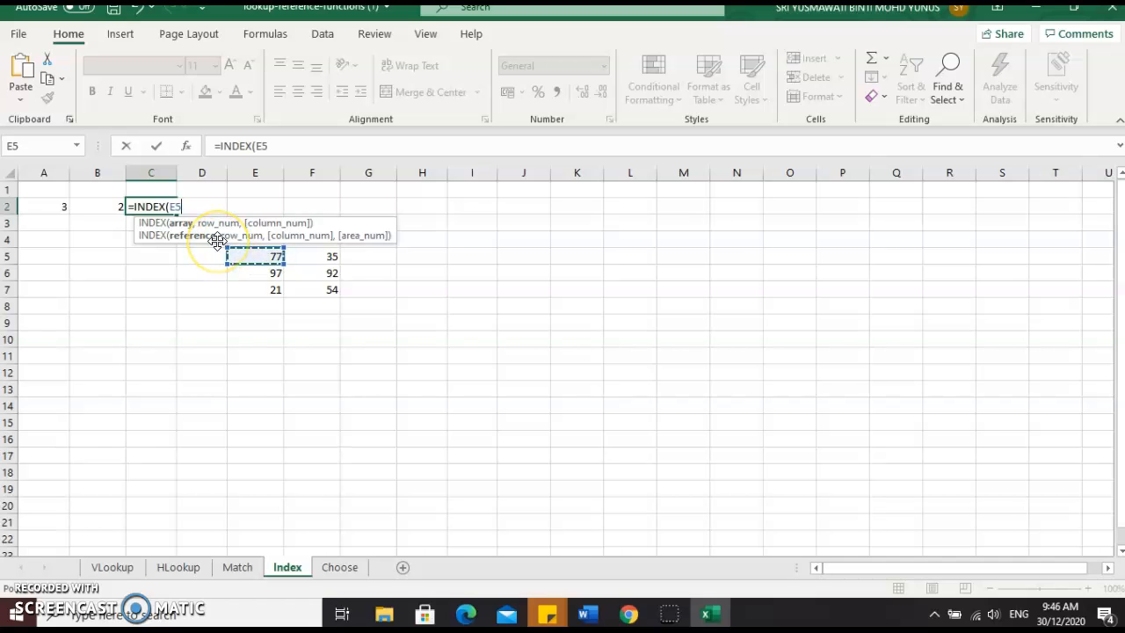
key(BackSpace)
key(BackSpace)
key(BackSpace)
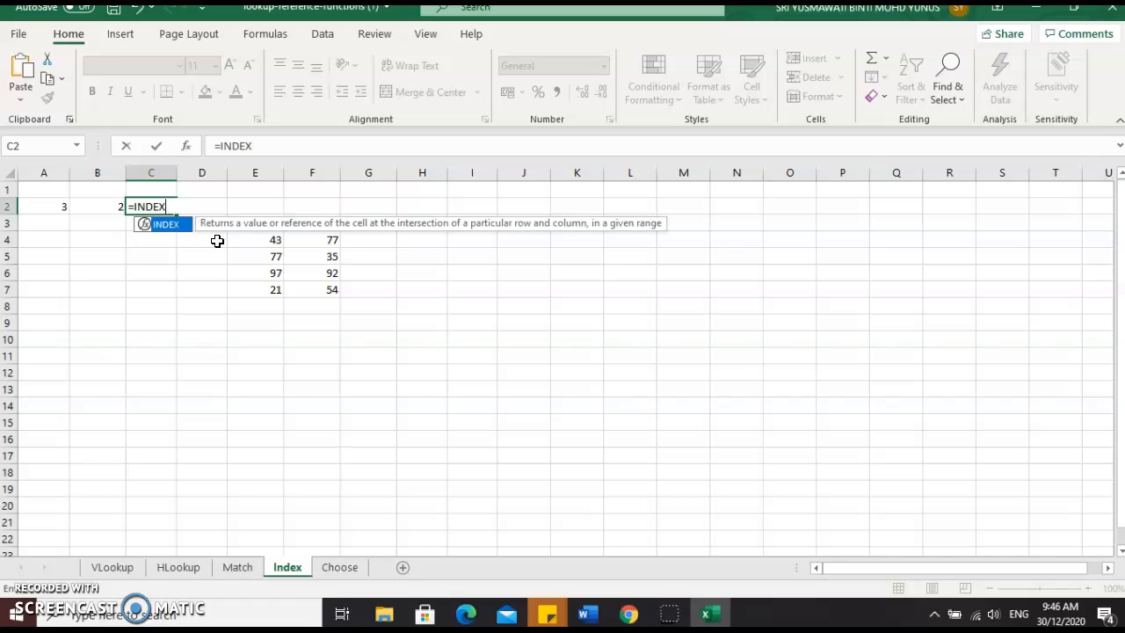
key(BackSpace)
key(BackSpace)
key(BackSpace)
key(BackSpace)
key(BackSpace)
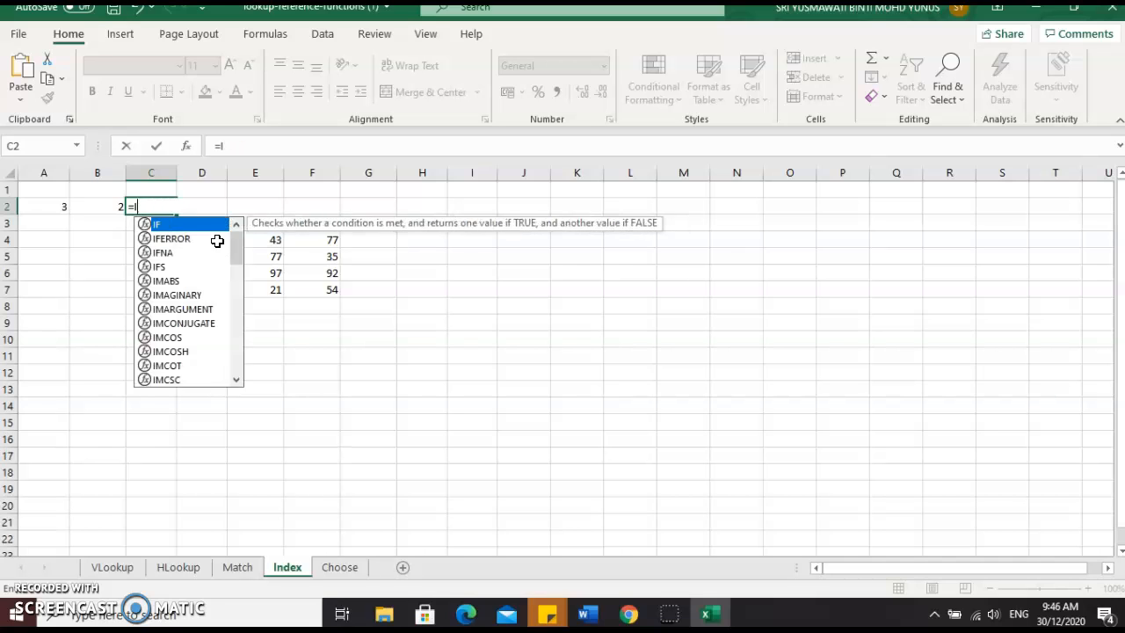
text(I)
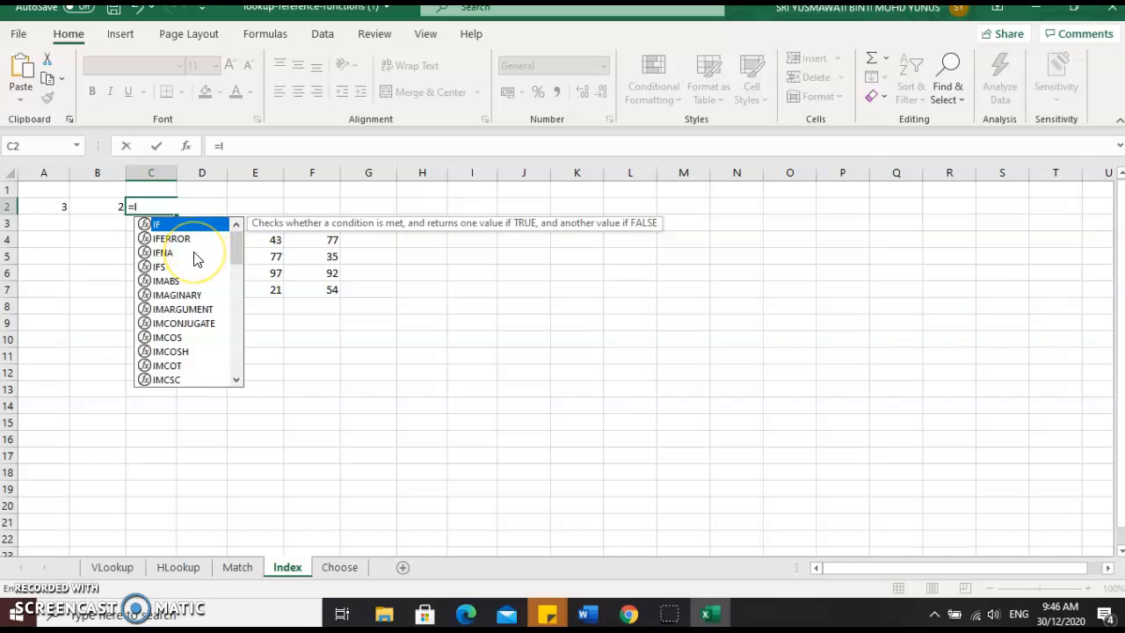
text(N)
double_click(169, 224)
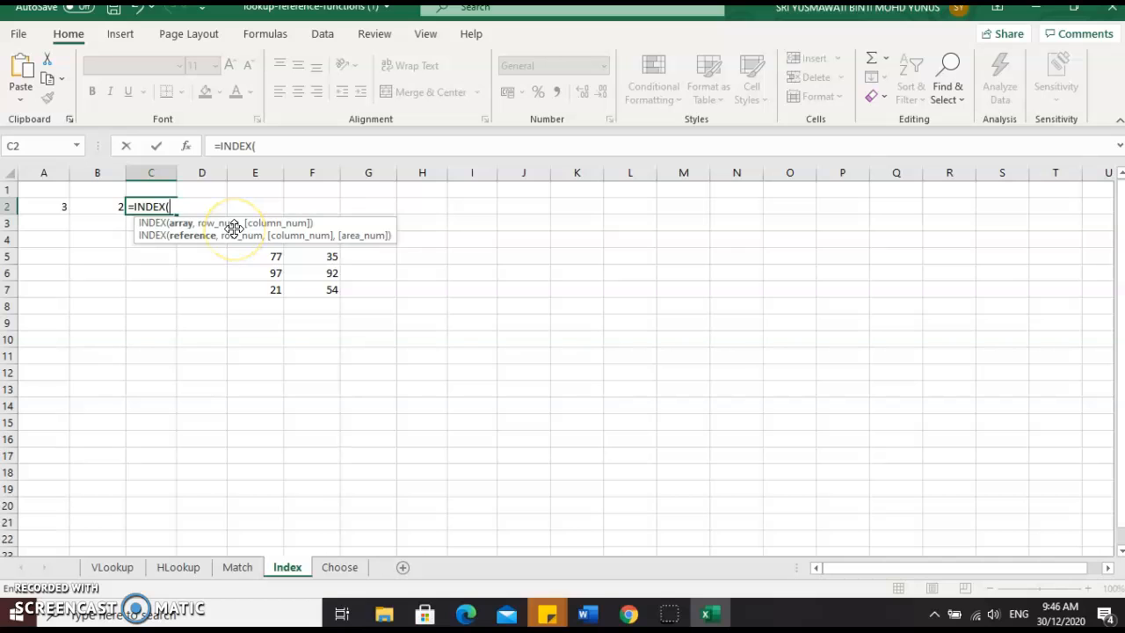
key(Escape)
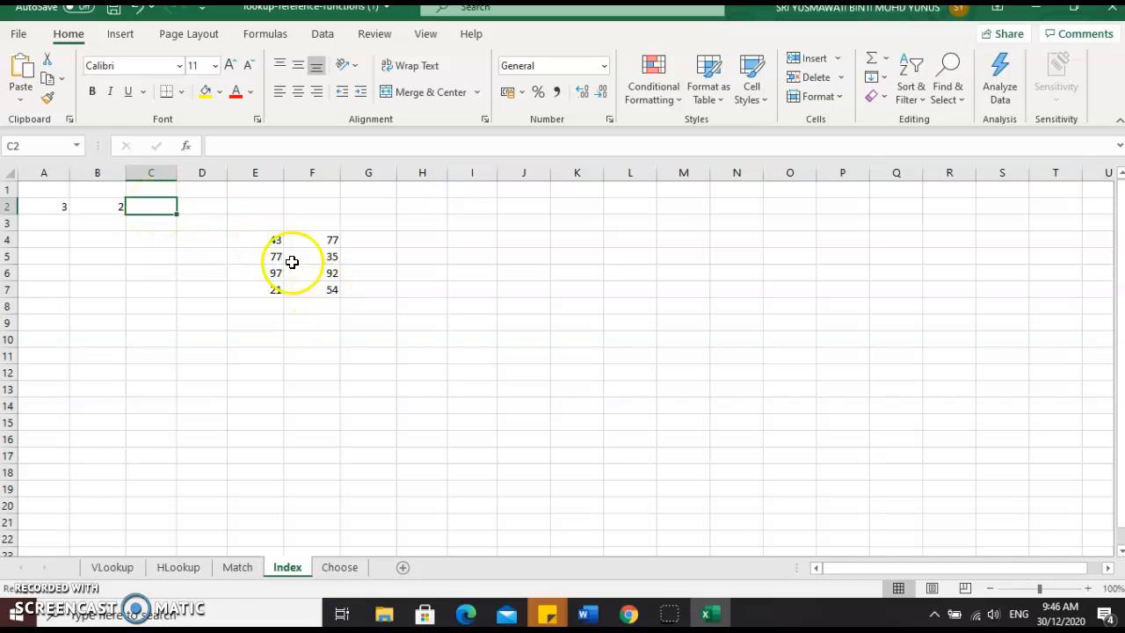
- Start an INDEX formula in C2 with E4:F7 as the array
text(=IN)
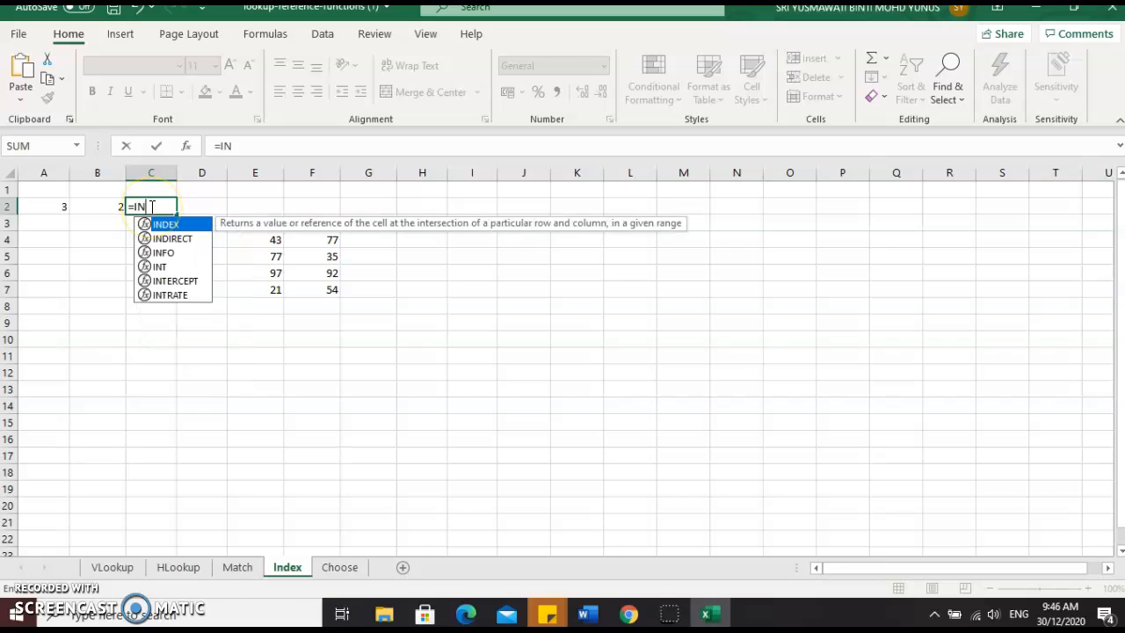
double_click(171, 224)
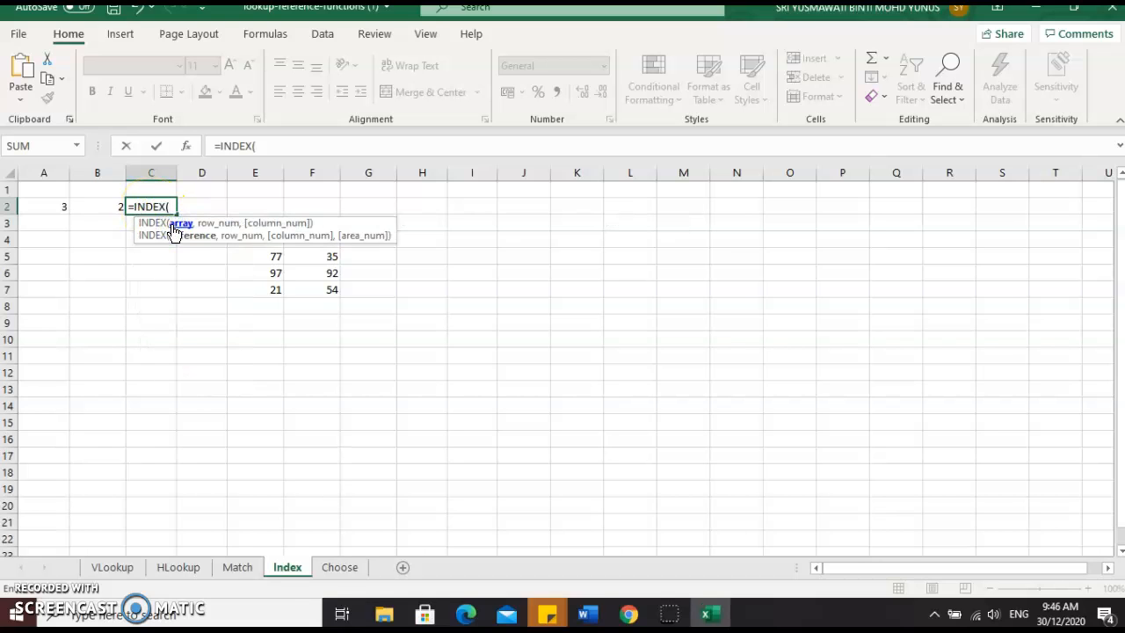
text(E4:F7)
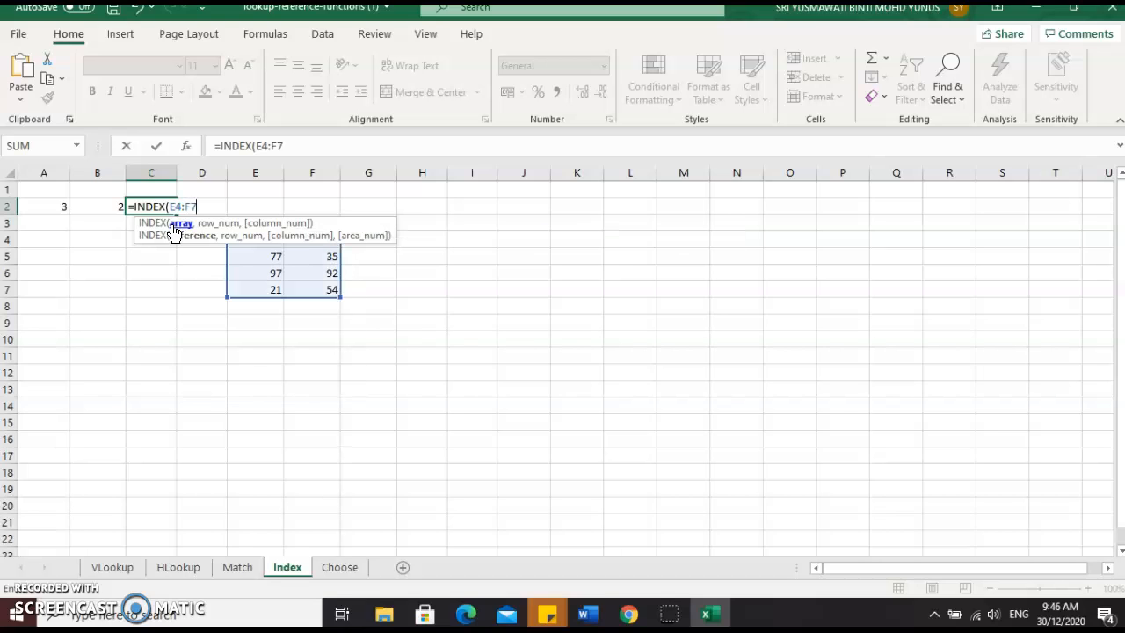
text(,)
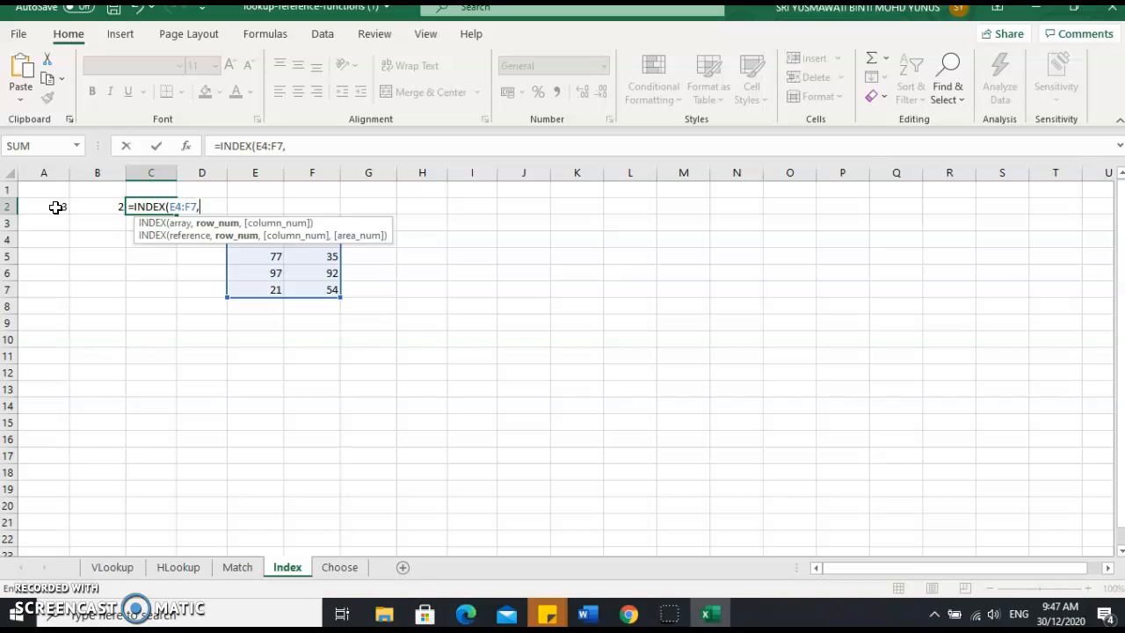
- Complete the INDEX formula in C2 with row number 3 and column number 2
click(100, 208)
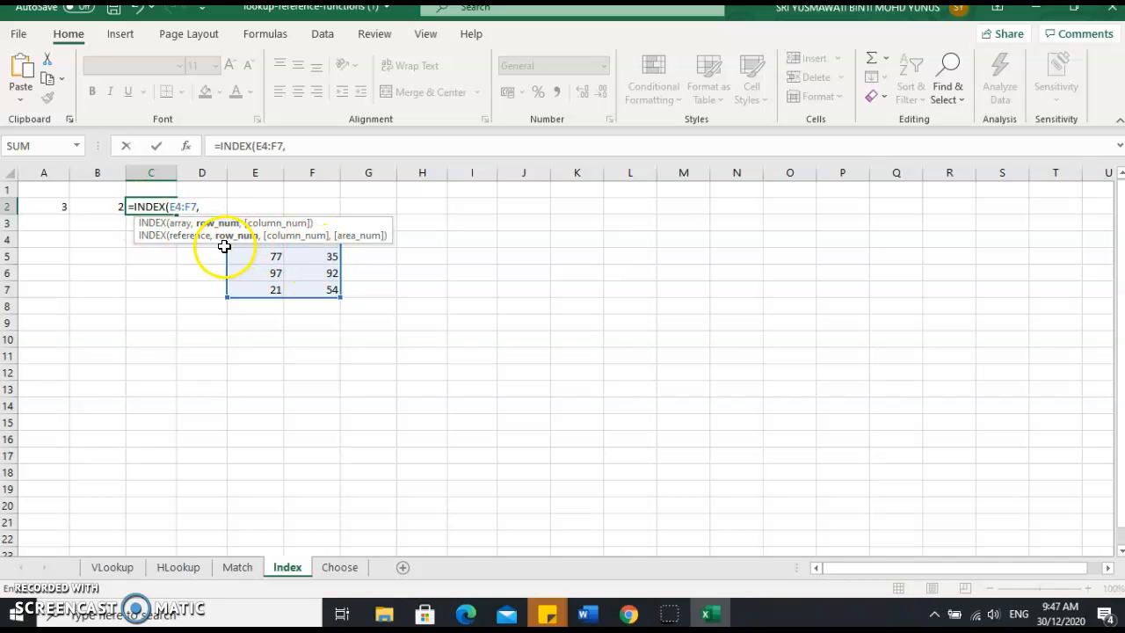
text(3,2)
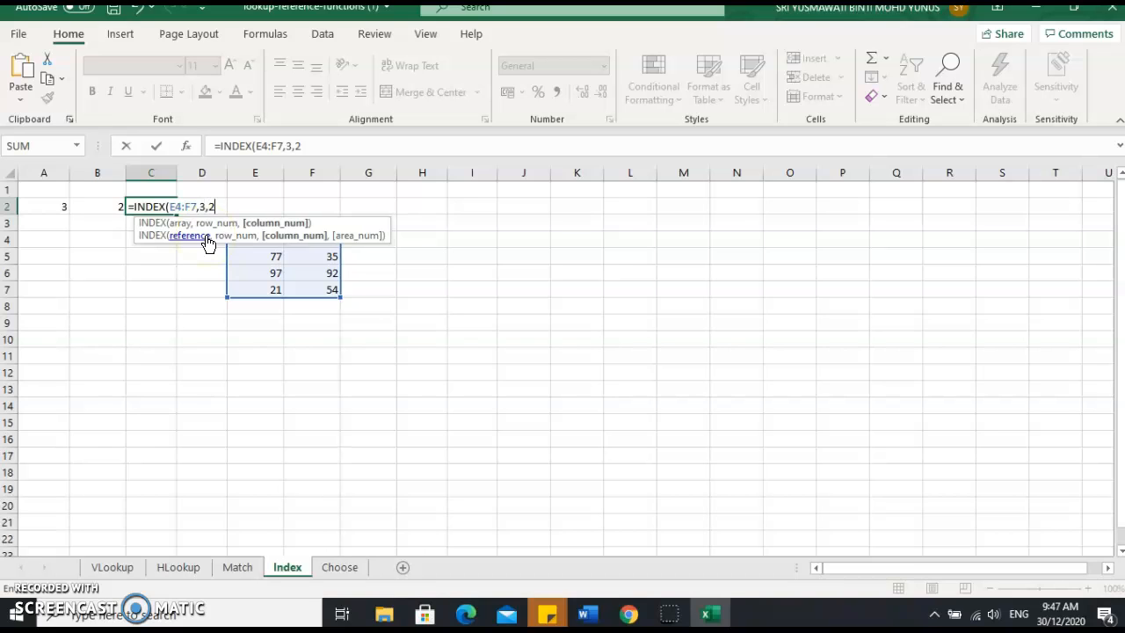
text())
key(Return)
click(317, 271)
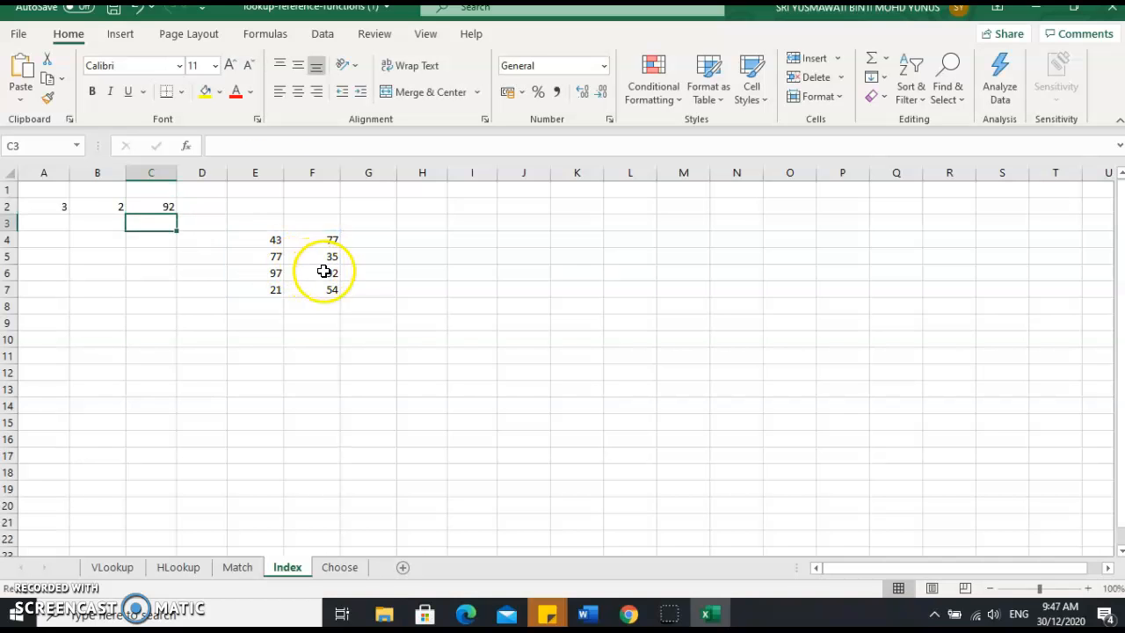
- Review the INDEX formula in C2 against its row number, column number and the corresponding table cell F6
click(161, 208)
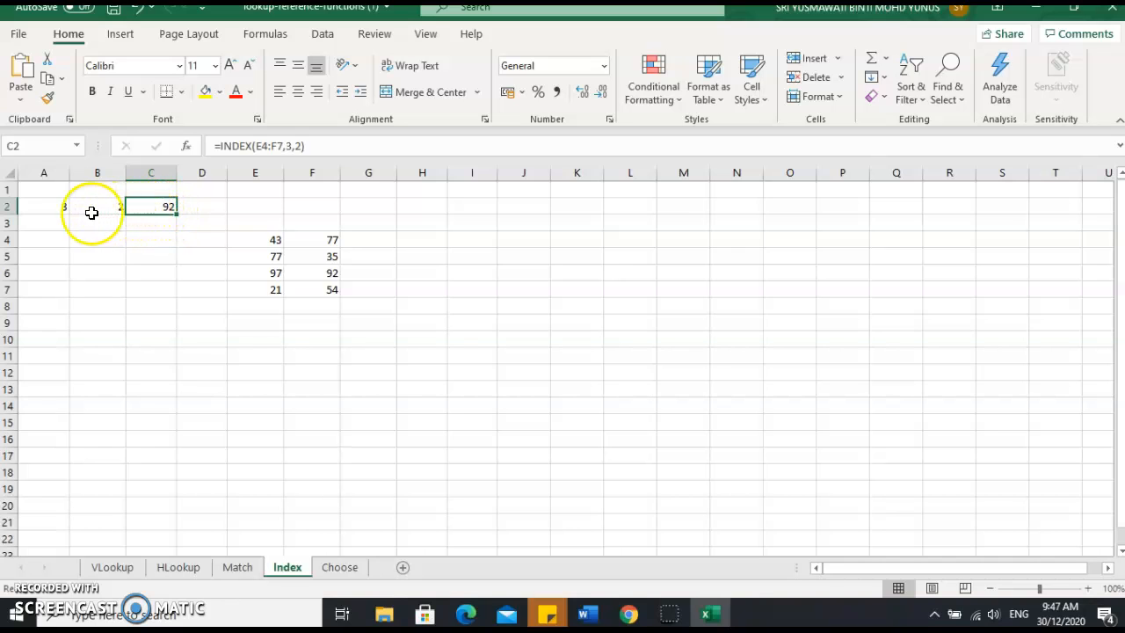
click(49, 208)
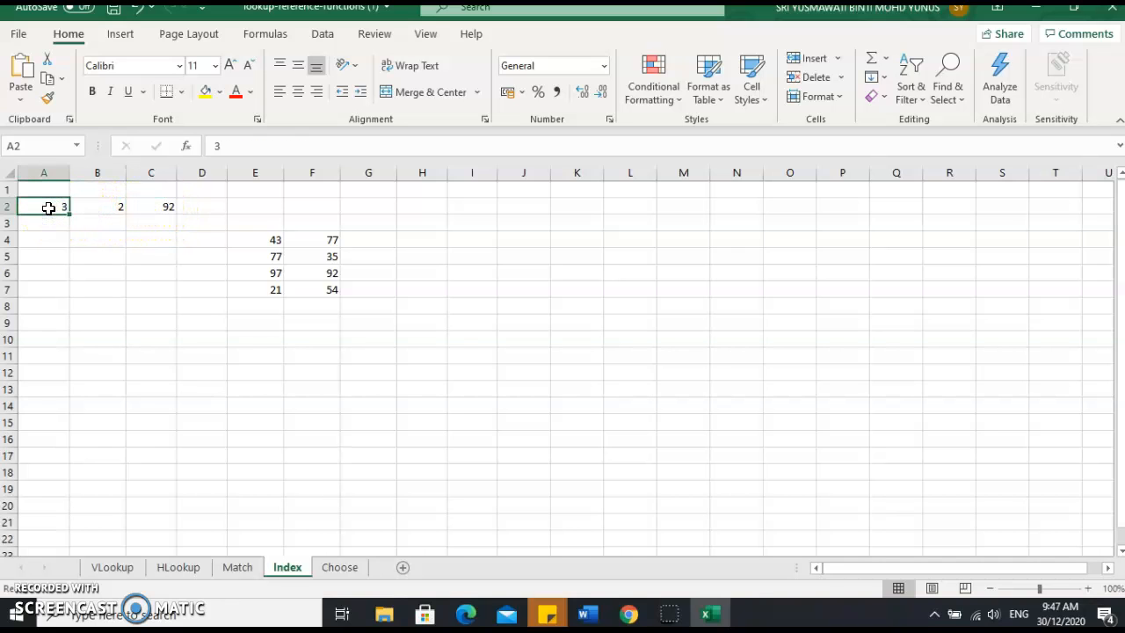
click(106, 208)
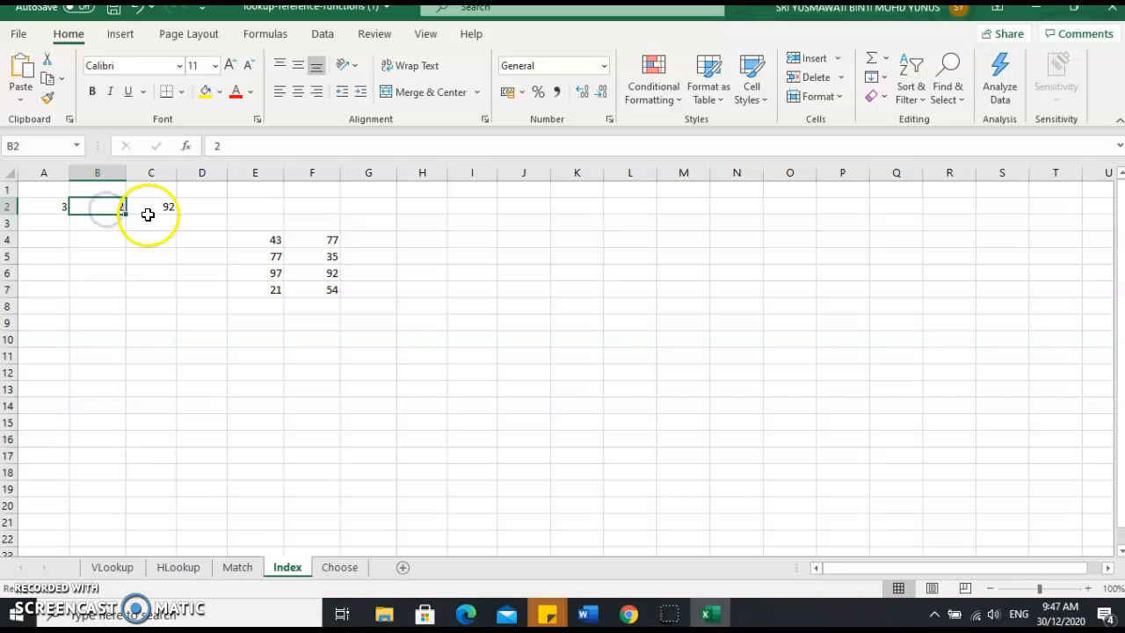
click(54, 208)
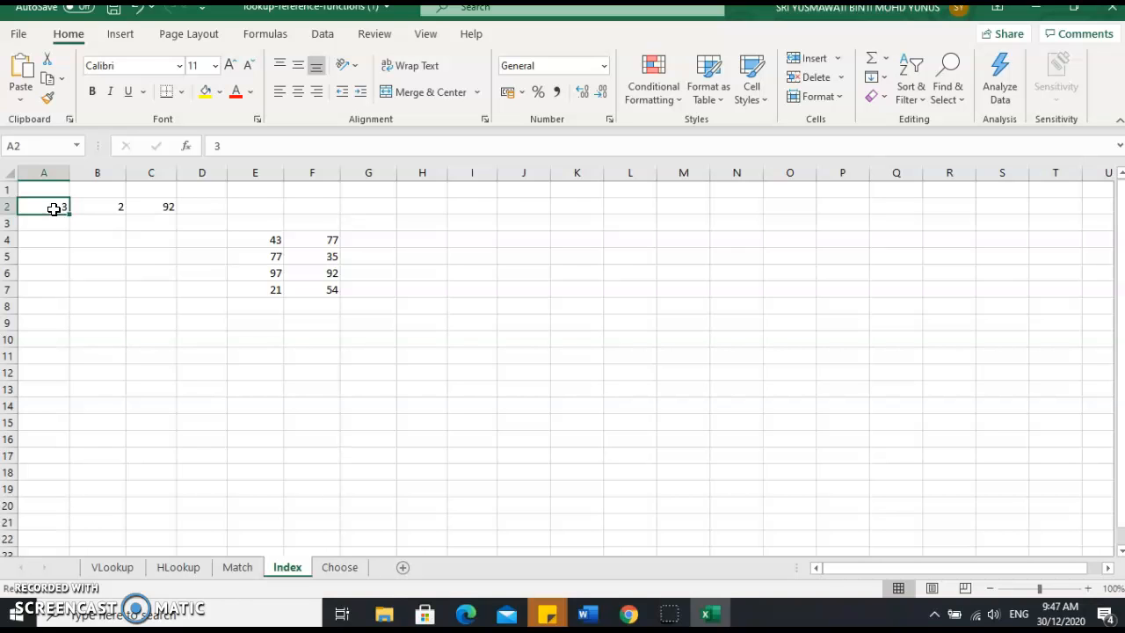
click(315, 273)
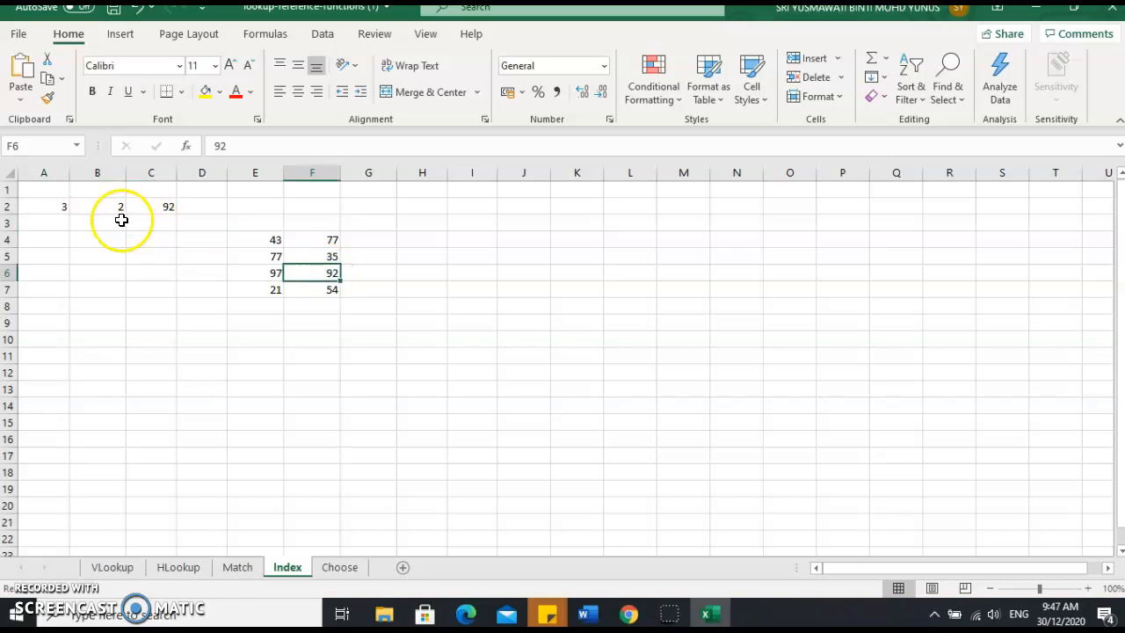
- Enter 3 in A3 as the row number for a second INDEX example
click(52, 222)
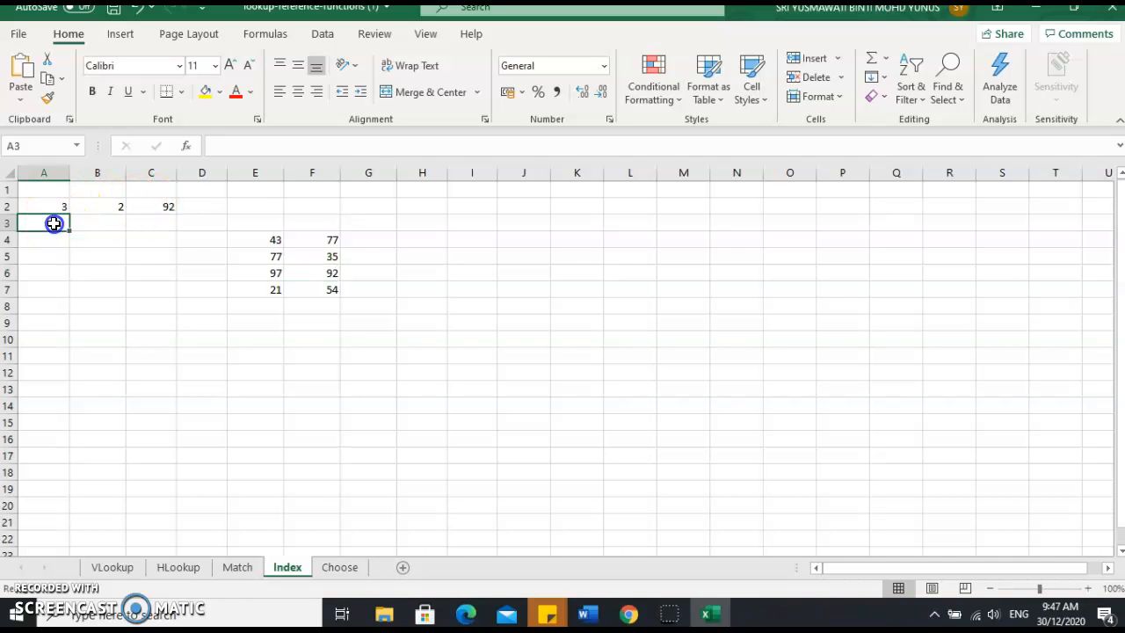
text(3)
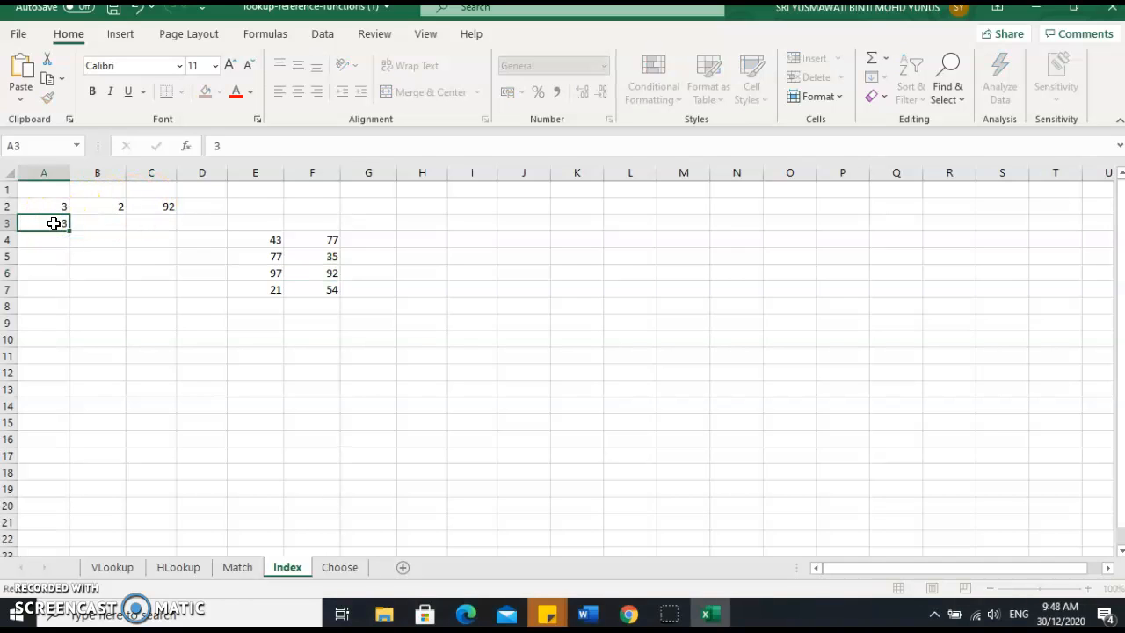
key(Return)
- Try an INDEX formula in C3 with array E4:F7 and A3 as the row number, accepting the suggested parenthesis correction
click(157, 223)
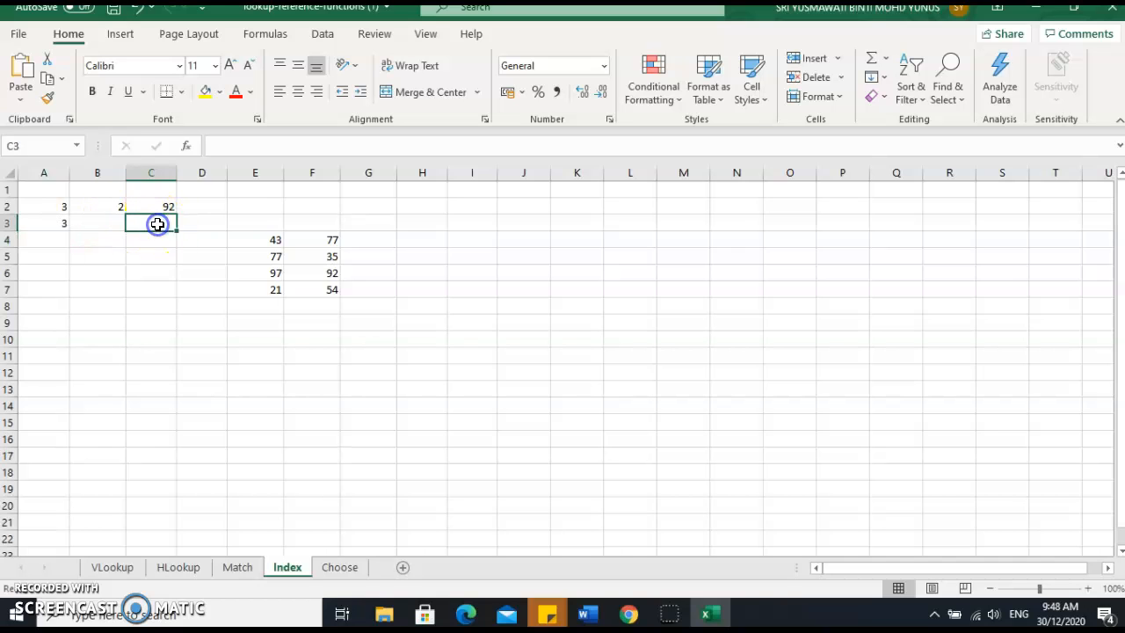
text(=(IN)
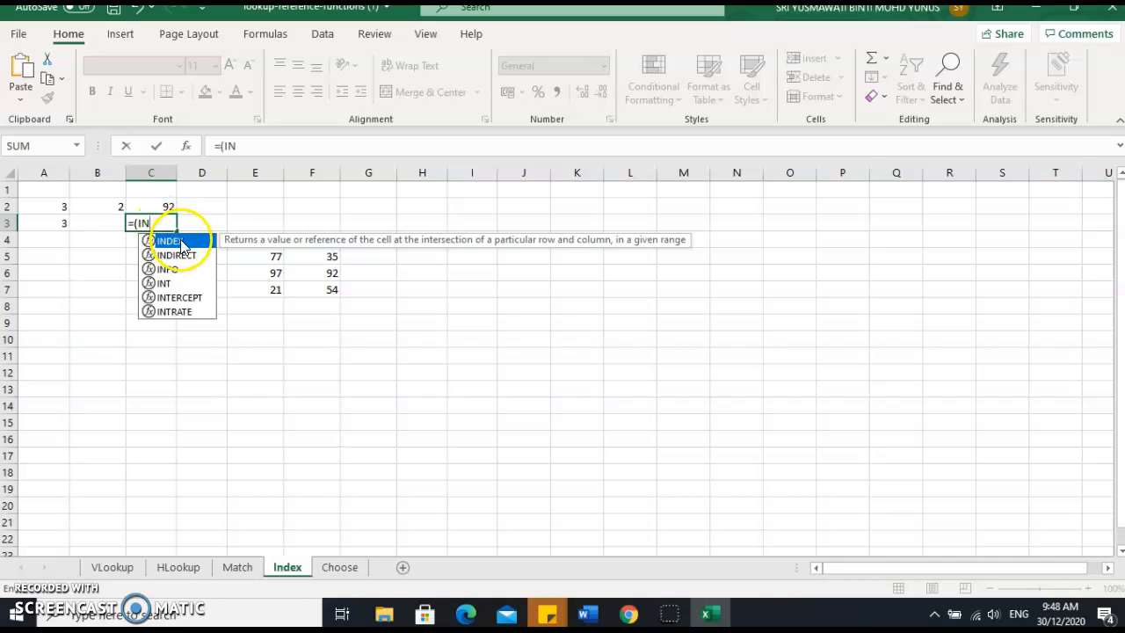
double_click(171, 240)
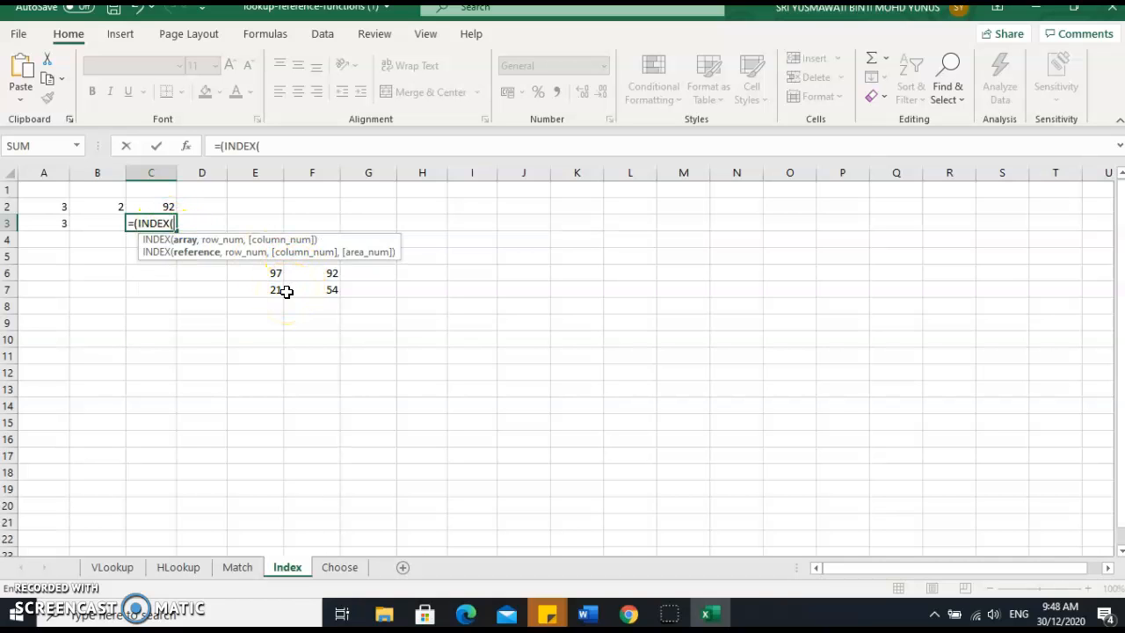
text(E4:F)
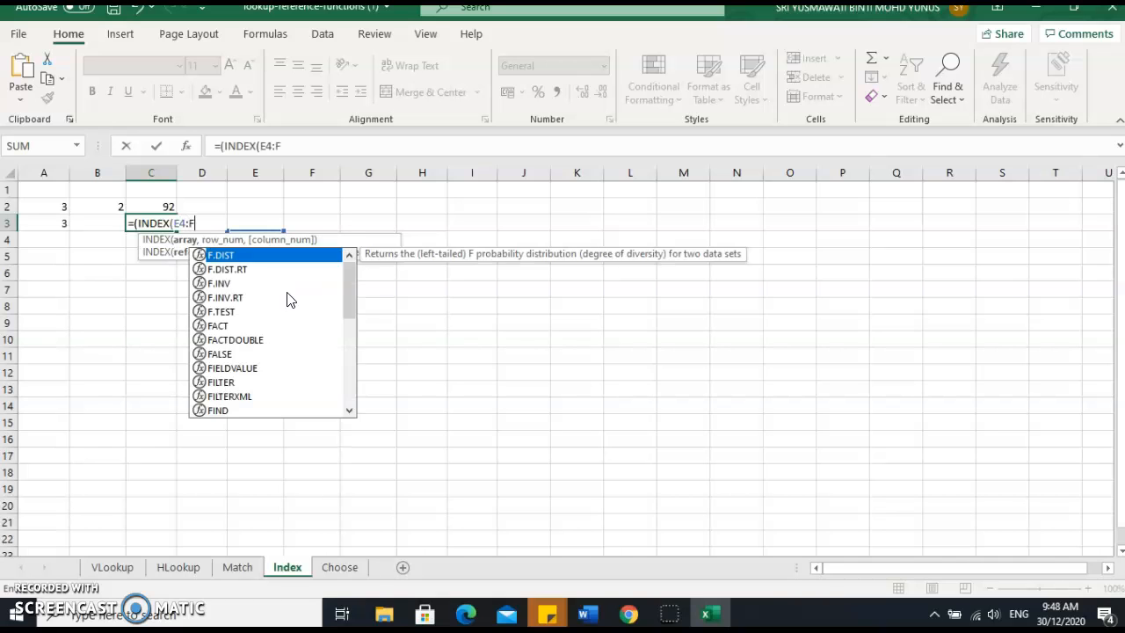
text(7,)
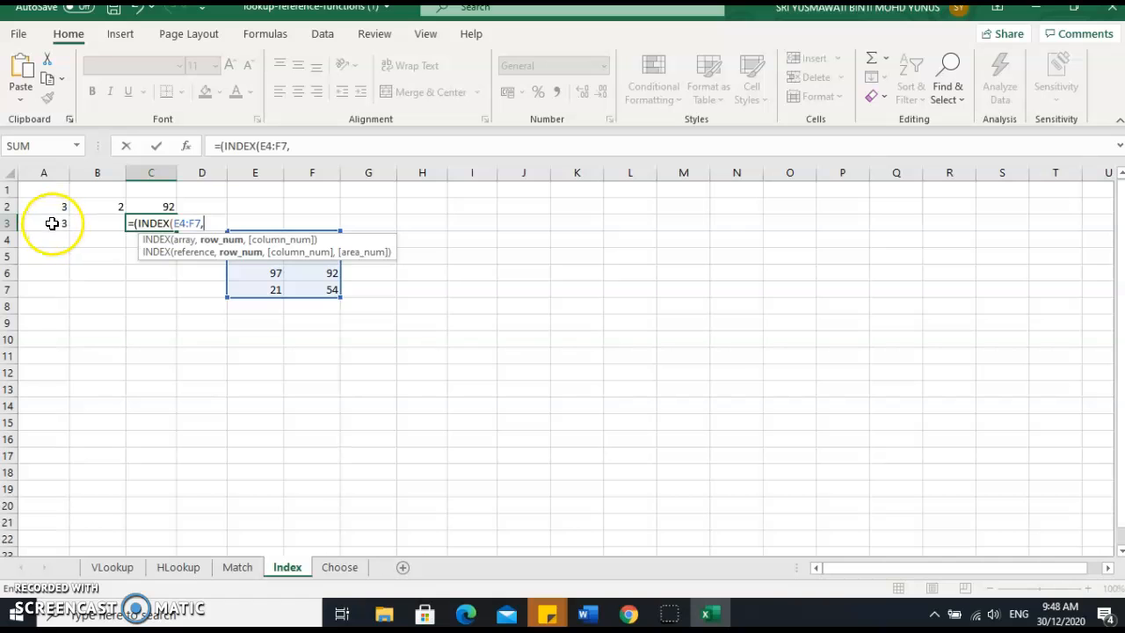
text(A2)
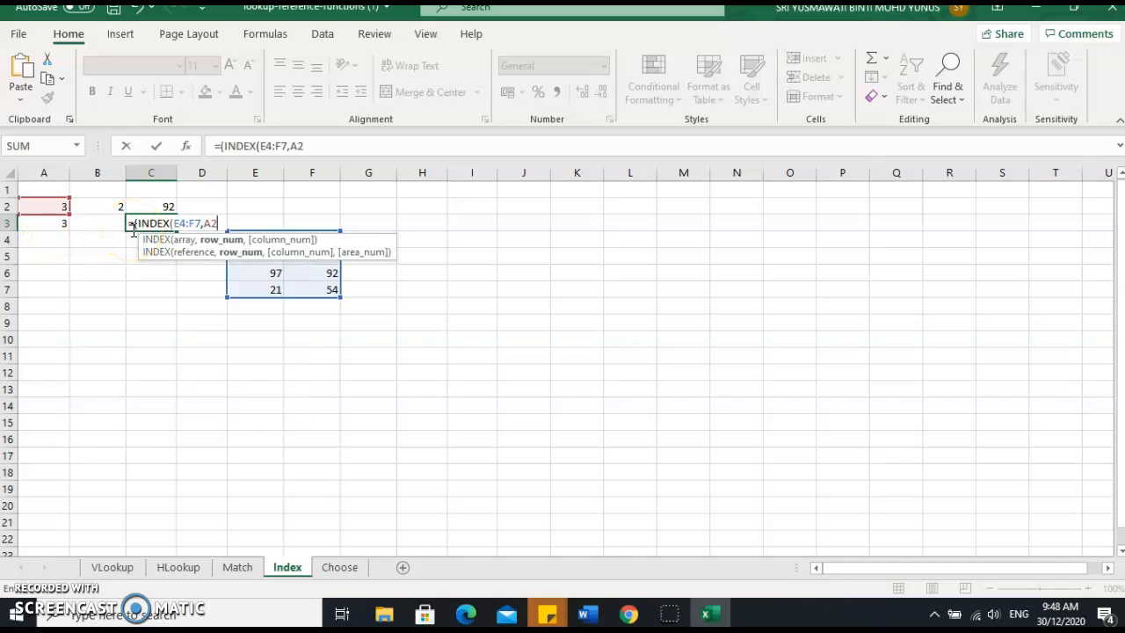
key(BackSpace)
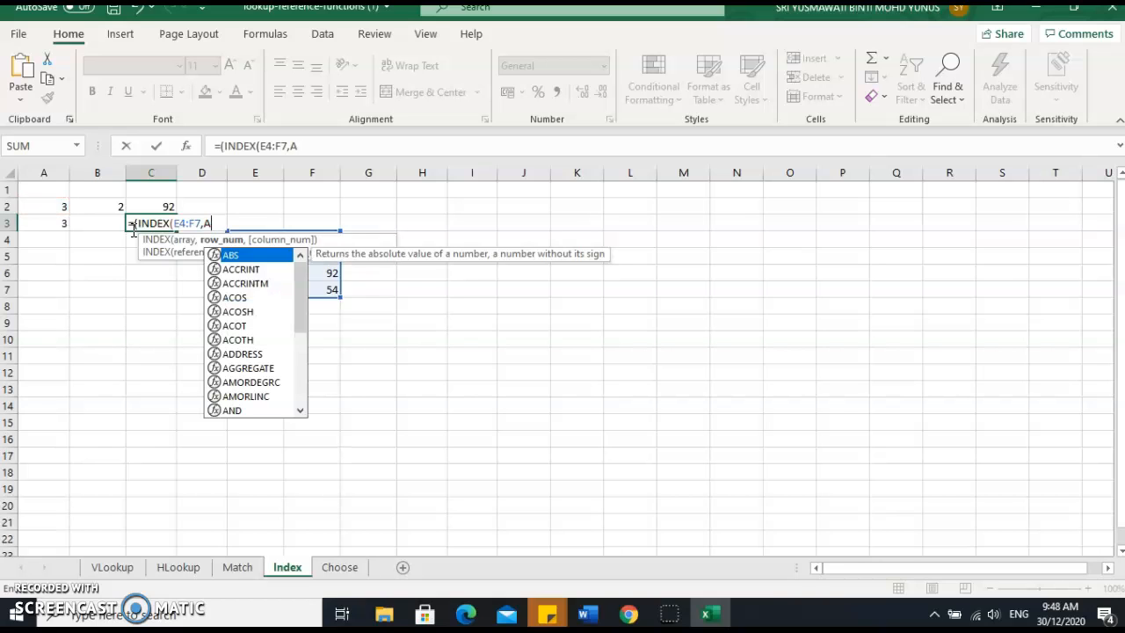
text(3)
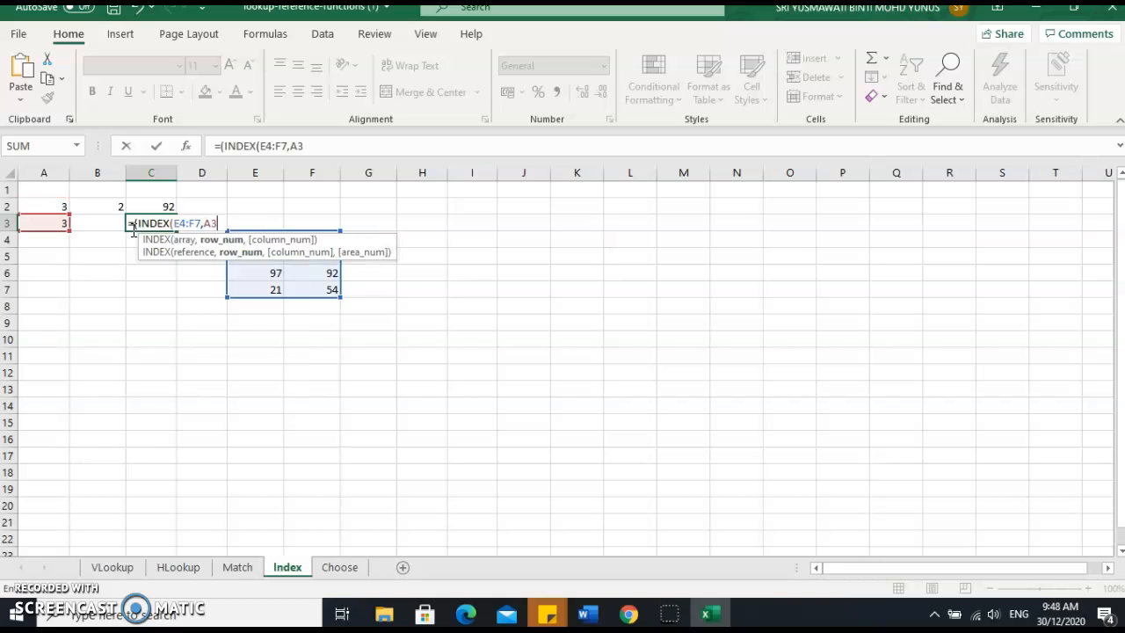
text())
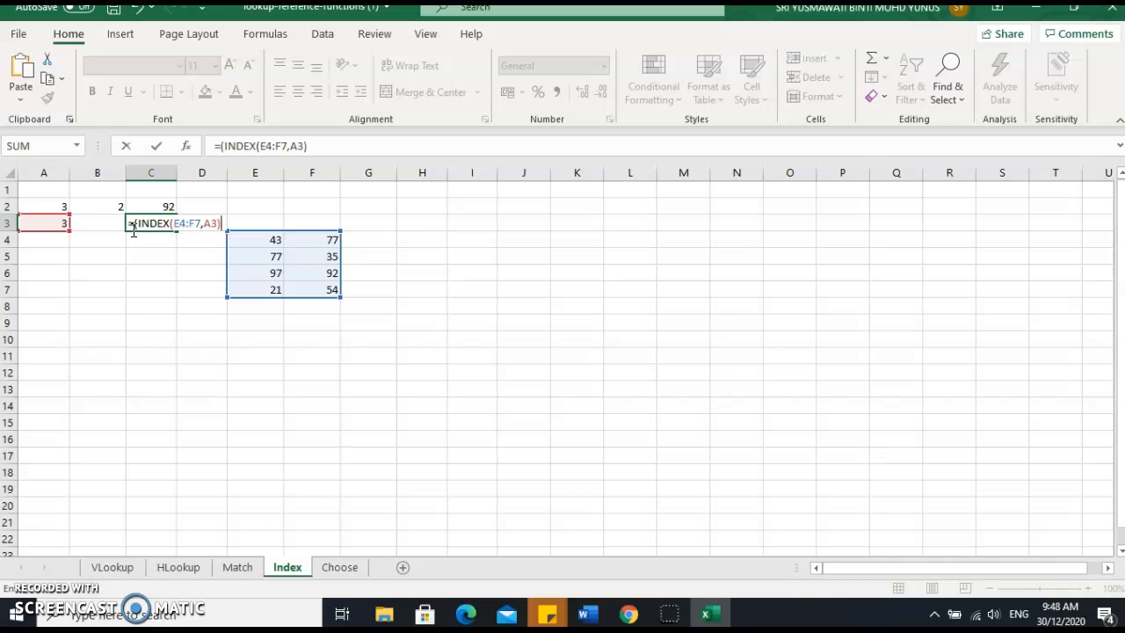
key(Return)
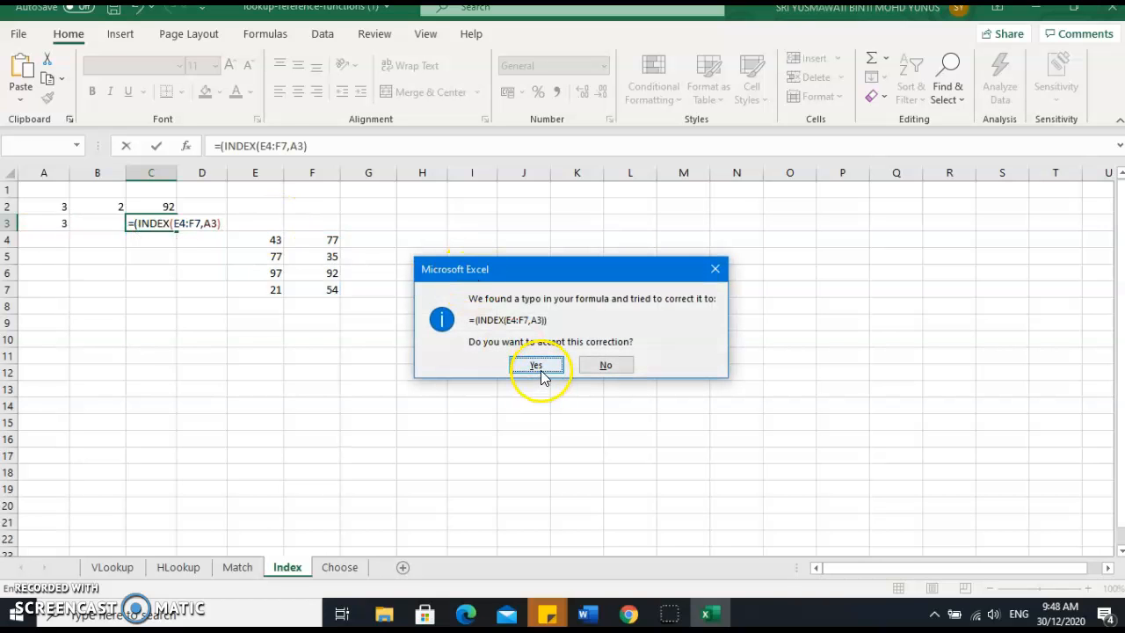
click(538, 368)
- Check the formula in C3 and clear the row number from A3
click(160, 223)
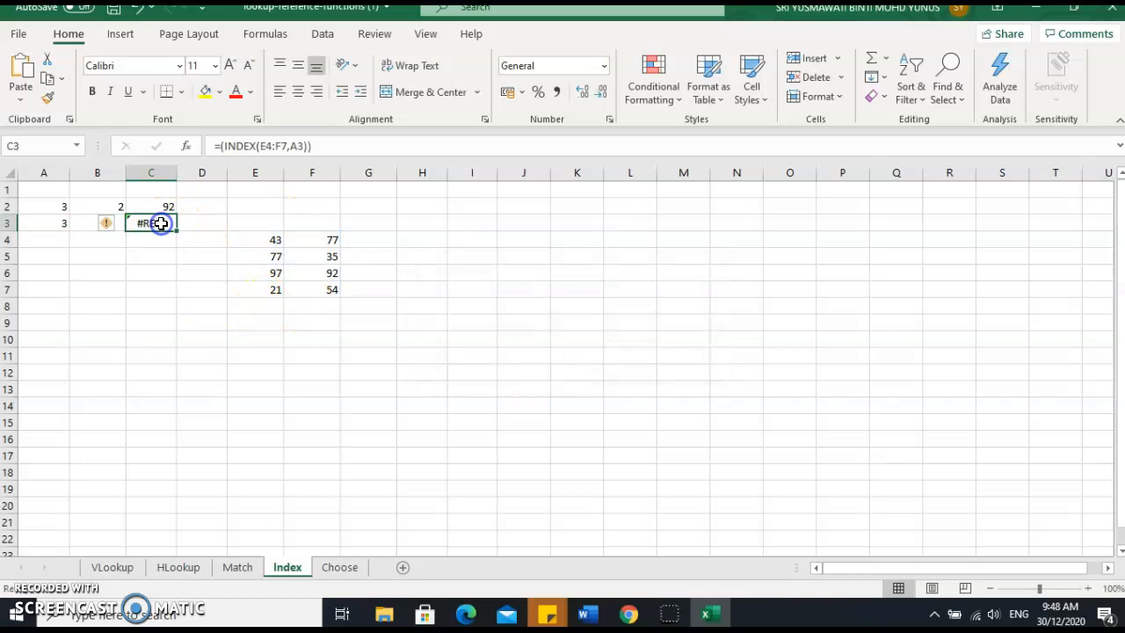
click(49, 224)
key(Delete)
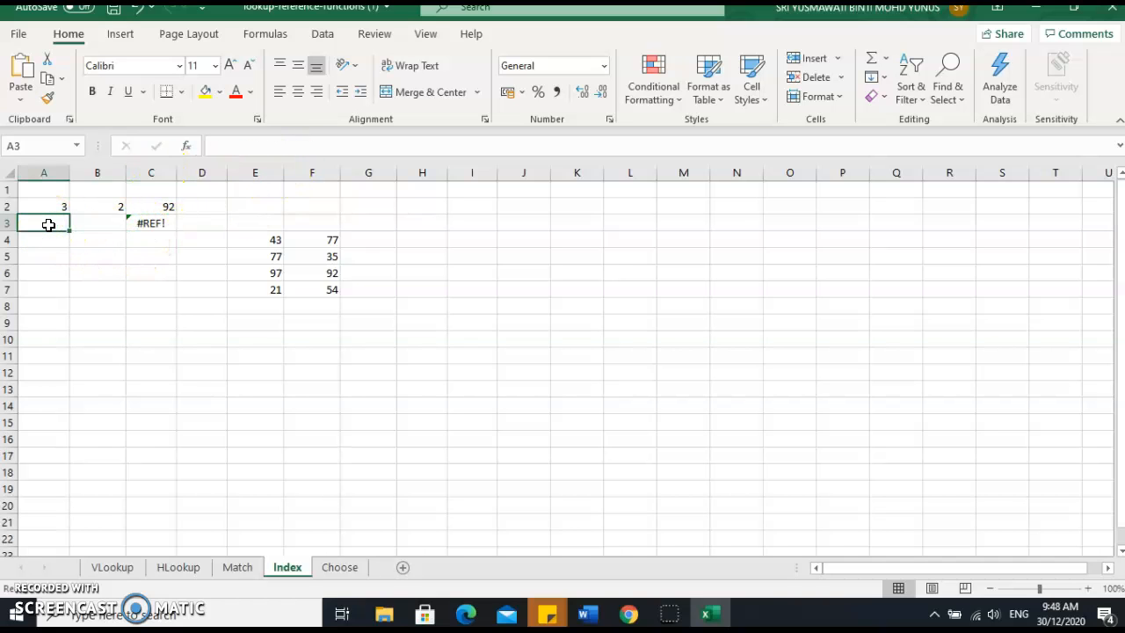
- Try replacing the C3 formula with INDEX on array E4:F7 and A2 as the row number, accepting the suggested correction
click(151, 220)
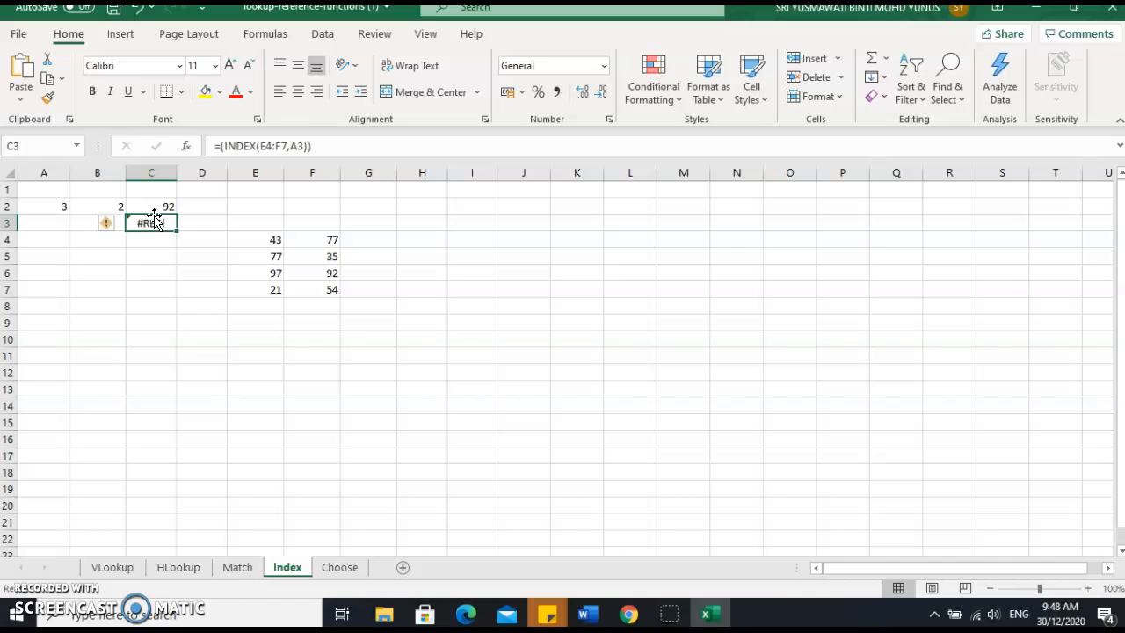
text(=(IN)
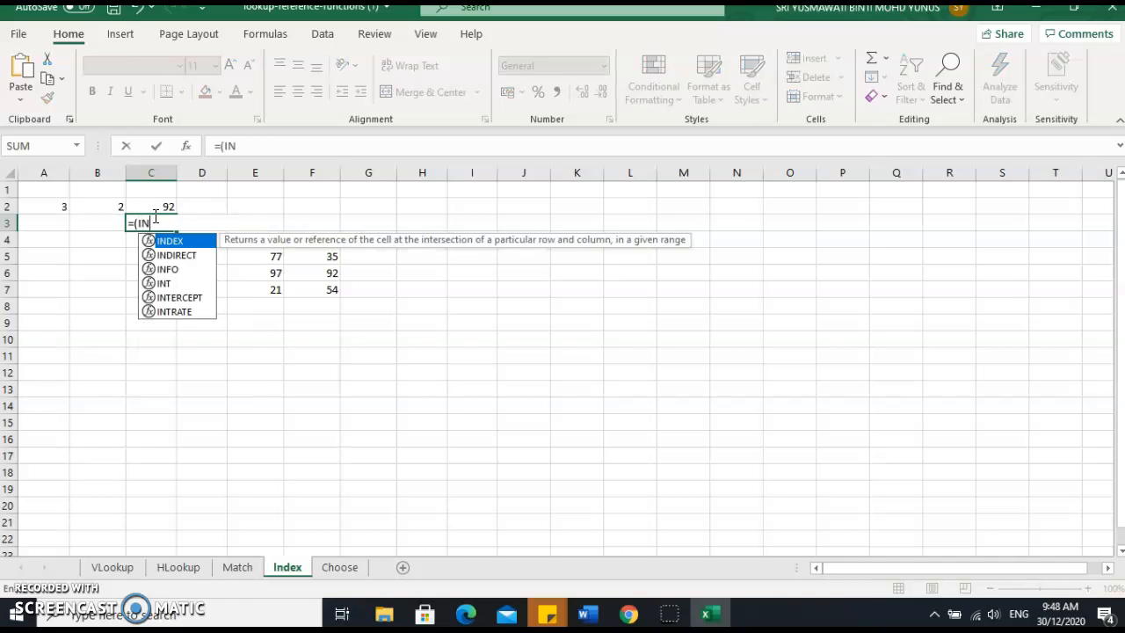
double_click(188, 241)
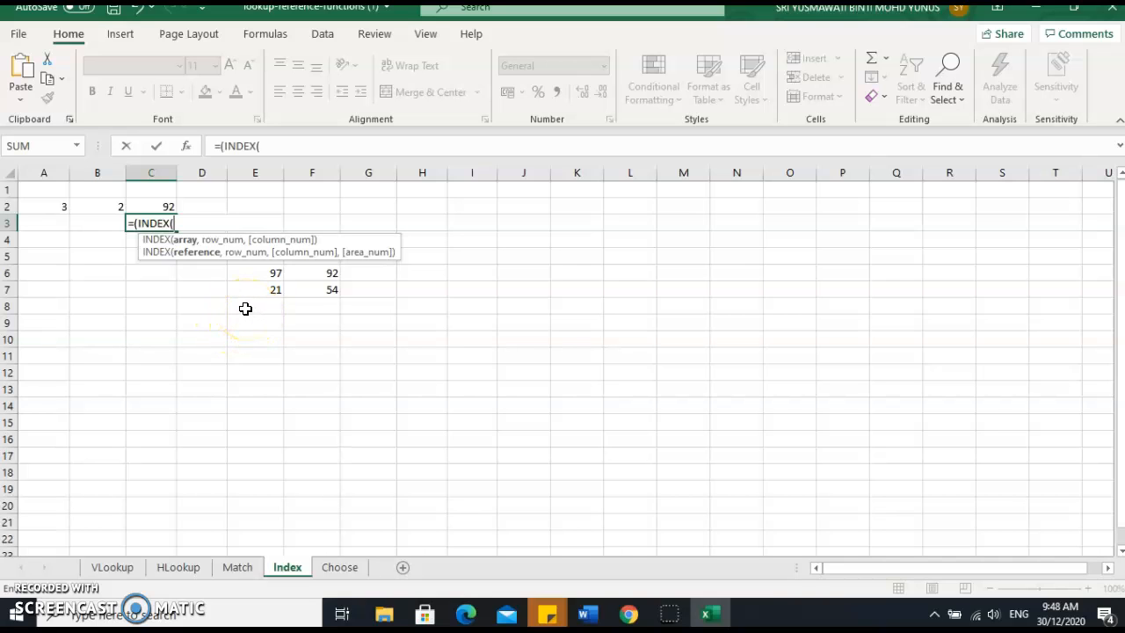
text(E4:F7)
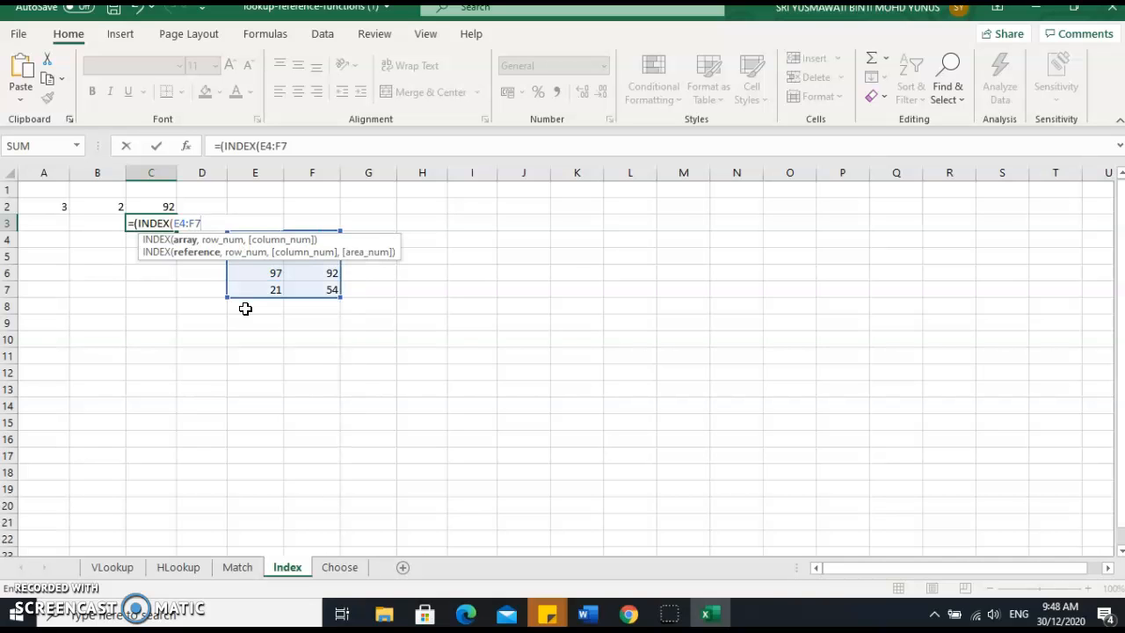
text(,A2))
key(Return)
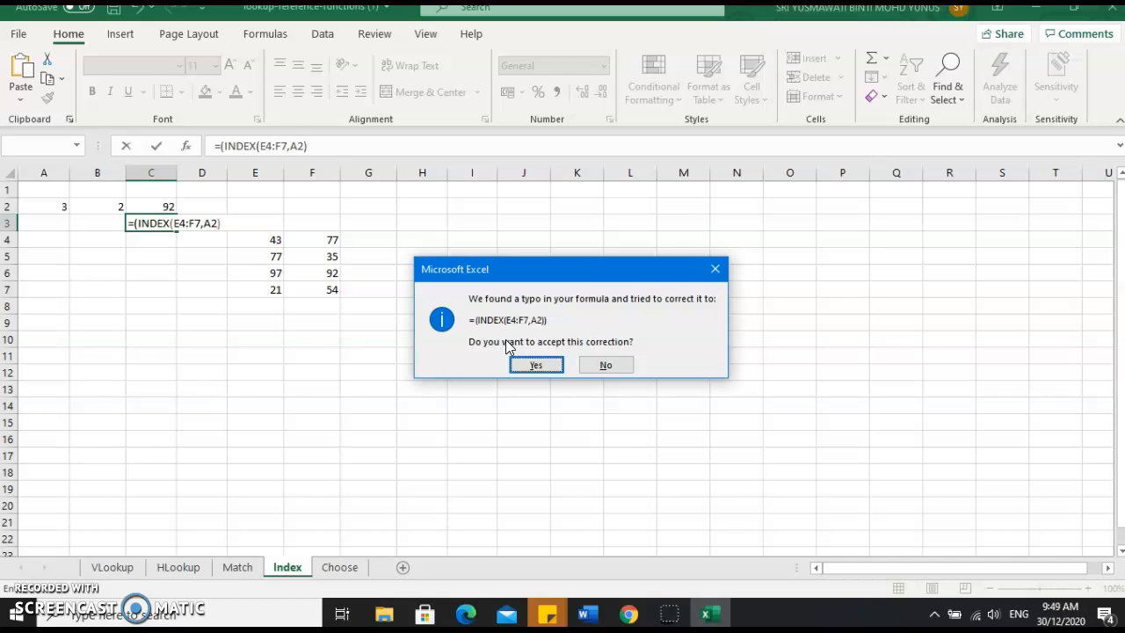
click(538, 364)
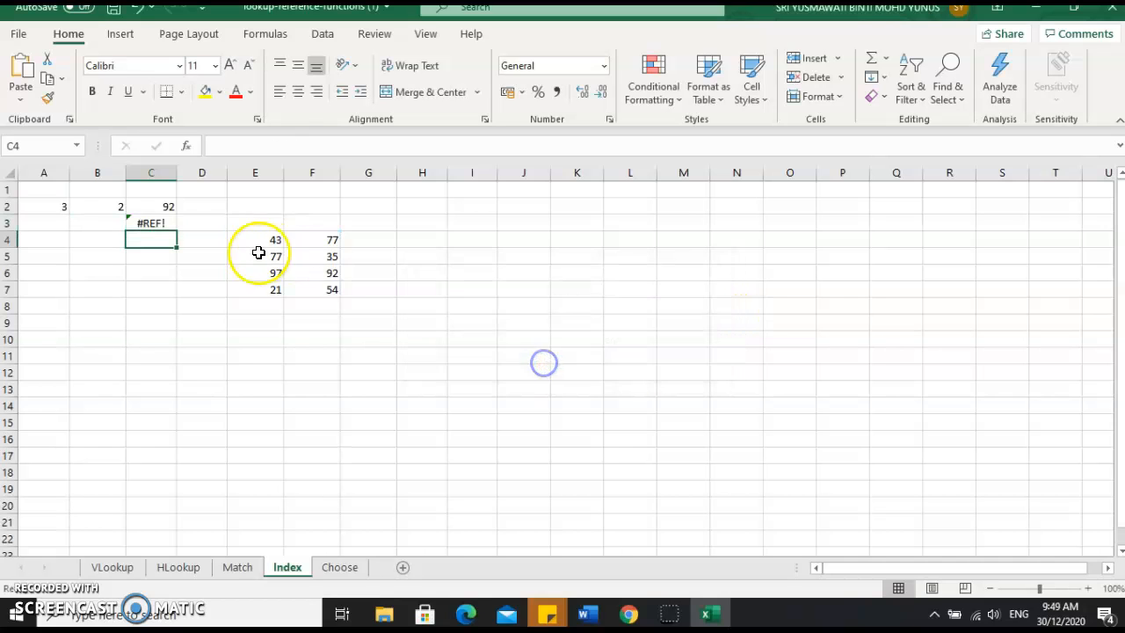
- Clear the INDEX formula from C3
click(159, 222)
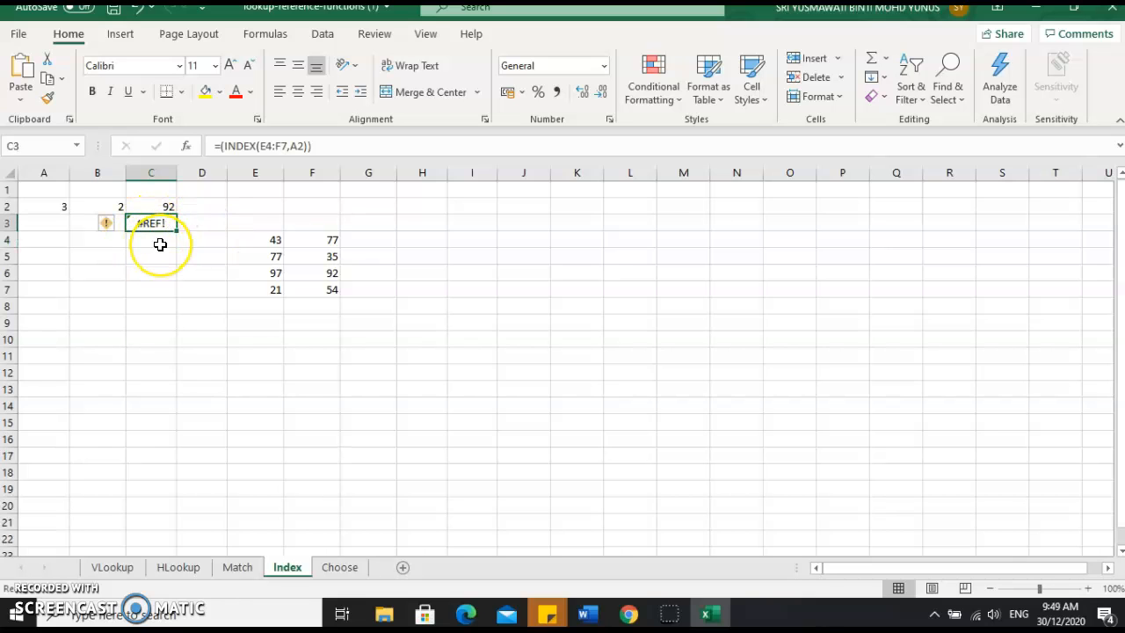
key(Delete)
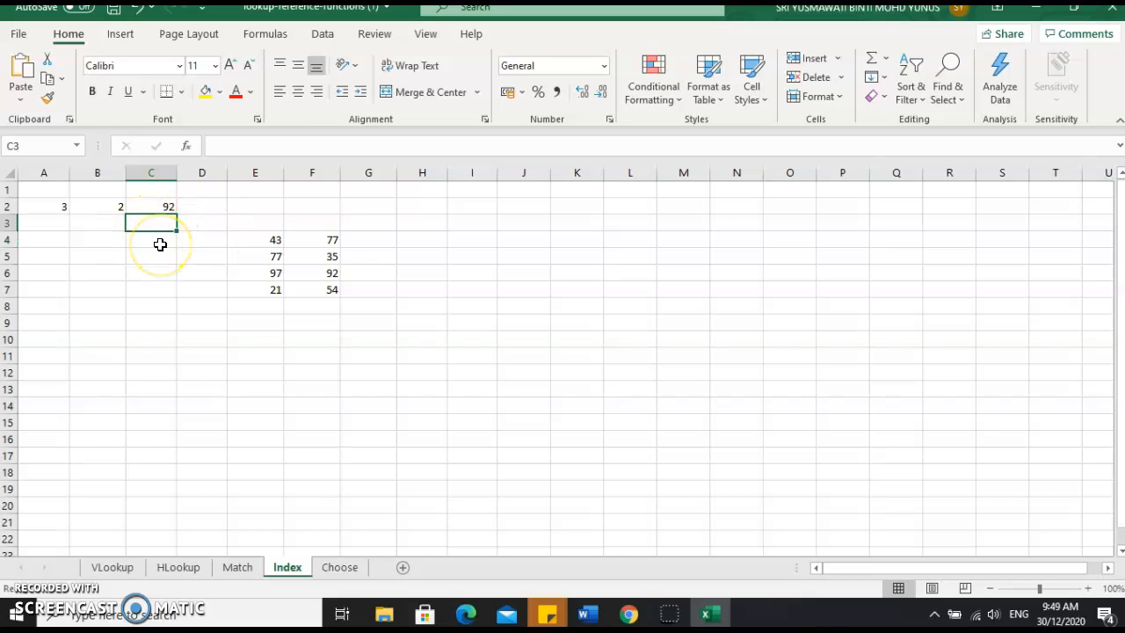
click(264, 344)
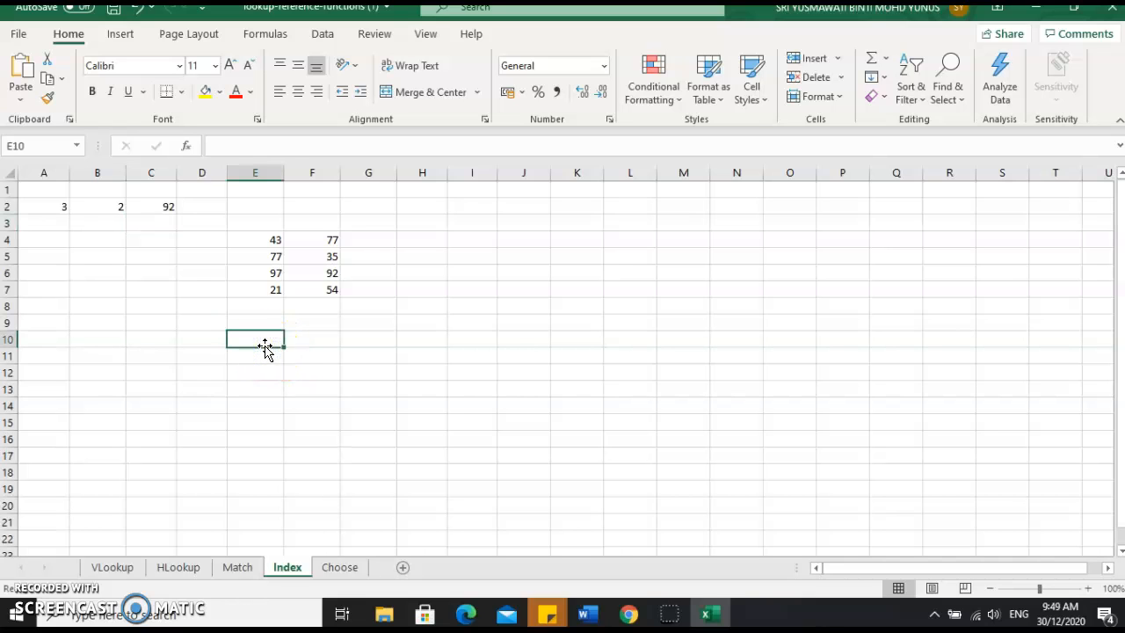
- Check the single-column range E4:E7 and enter 3 in A3 as the row number
drag(273, 241, 271, 299)
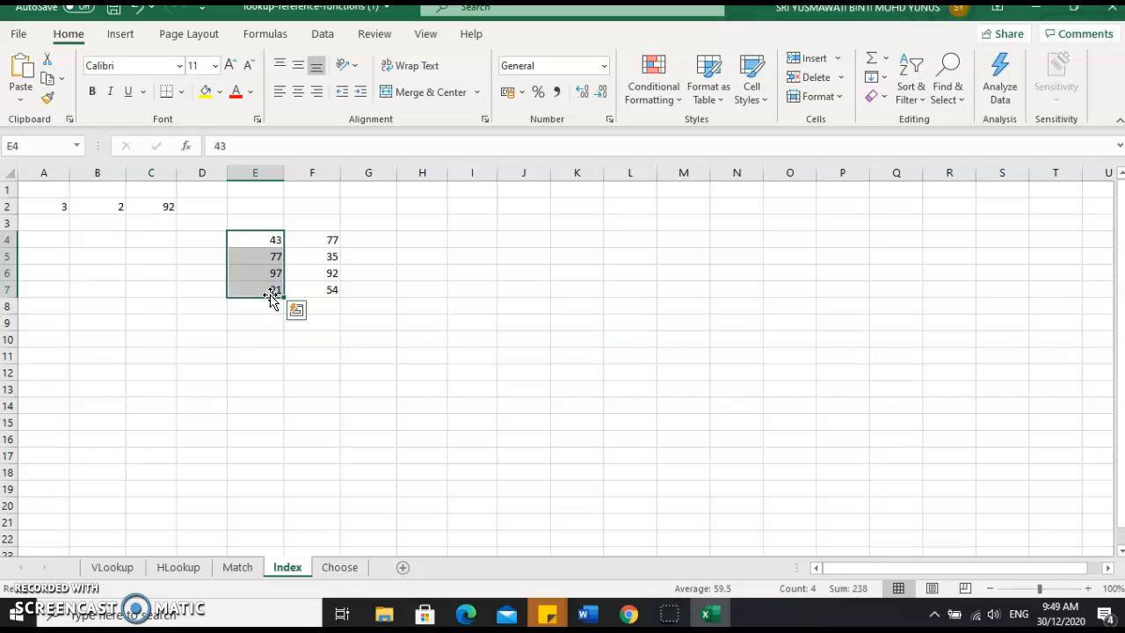
click(54, 224)
text(3)
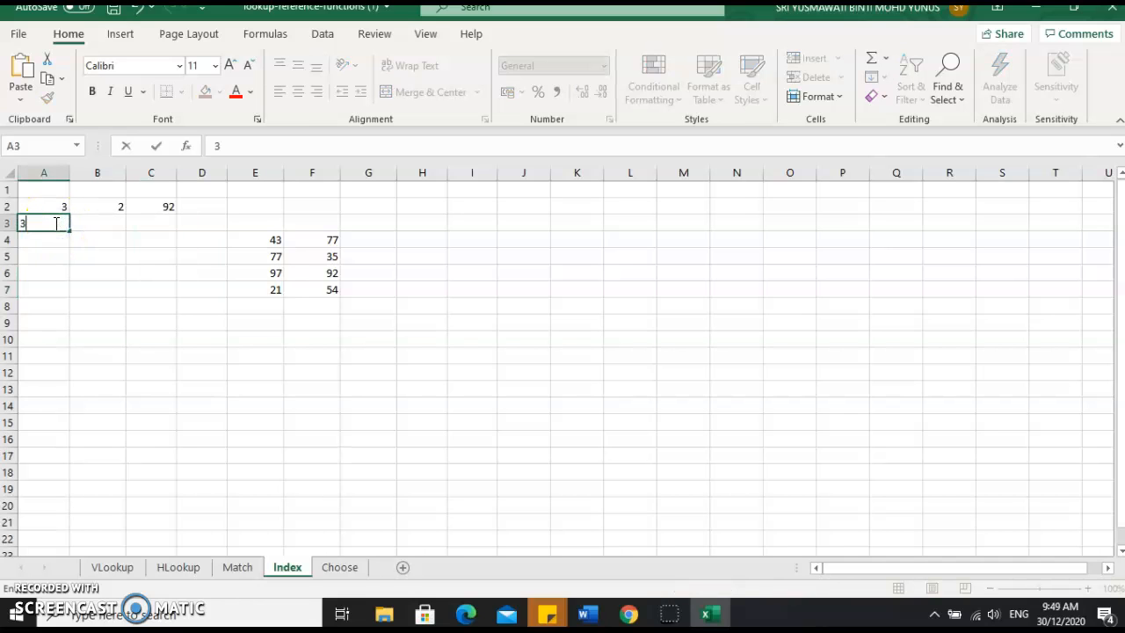
- Enter =(INDEX(E4:E7,A3)) in C3, accepting the suggested parenthesis correction, and compare the result with the source column
click(160, 220)
text(=)
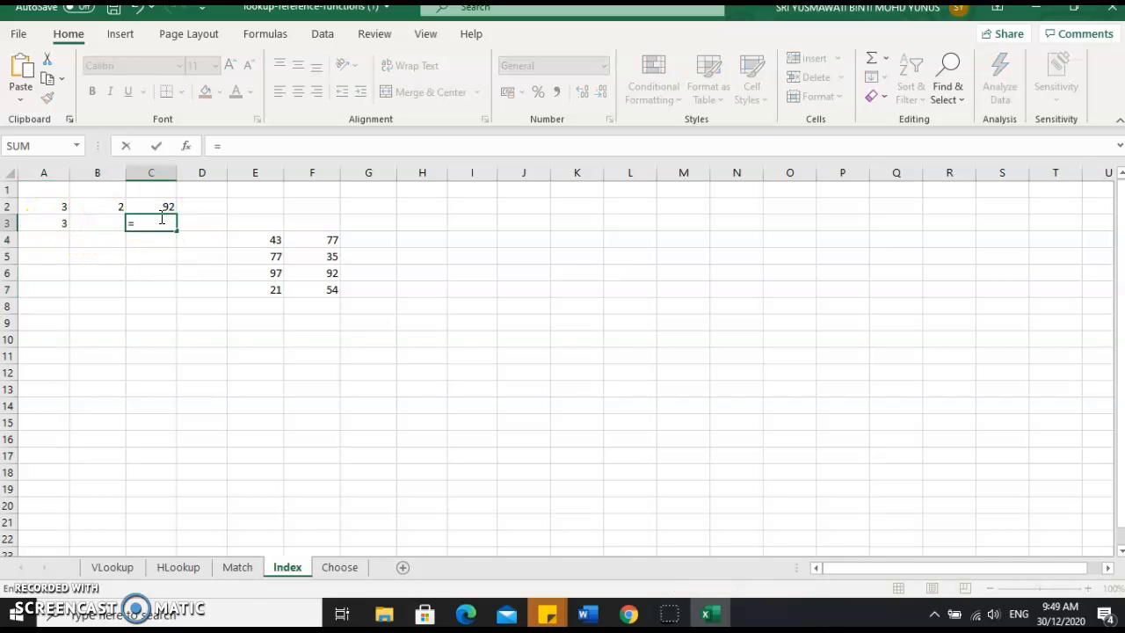
text((IN)
double_click(171, 240)
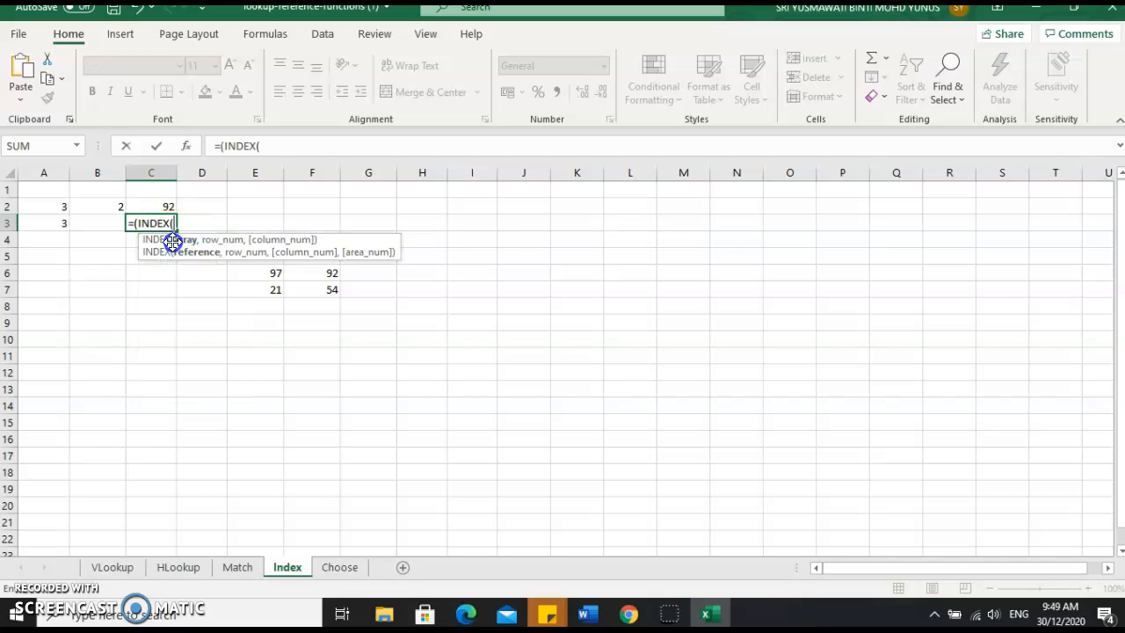
text(E4:)
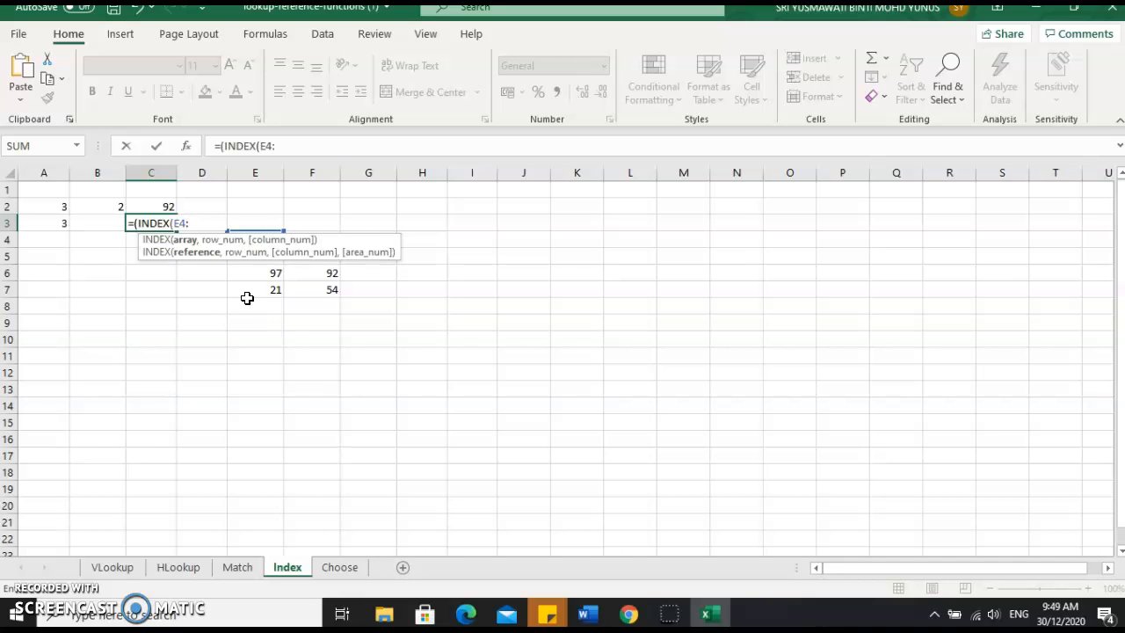
text(E7)
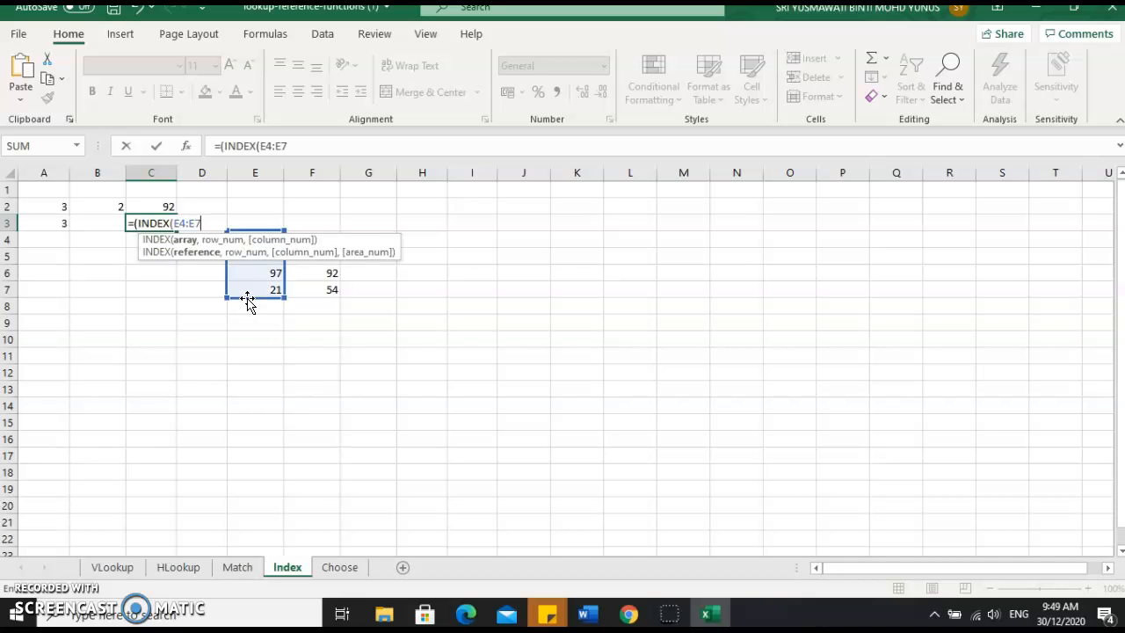
text(,)
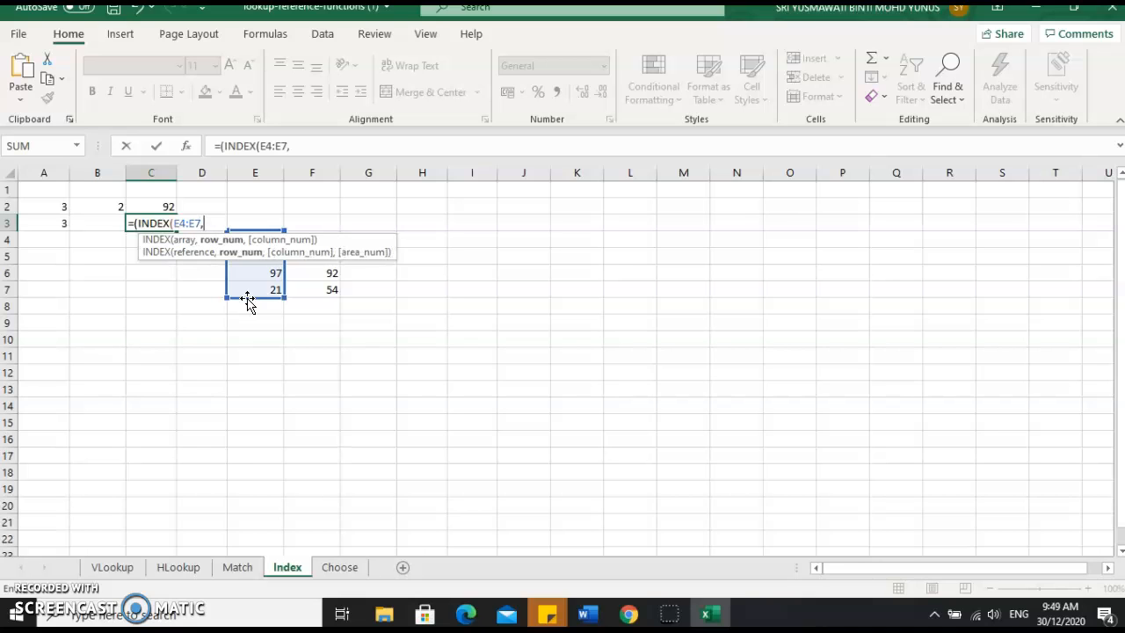
text(A)
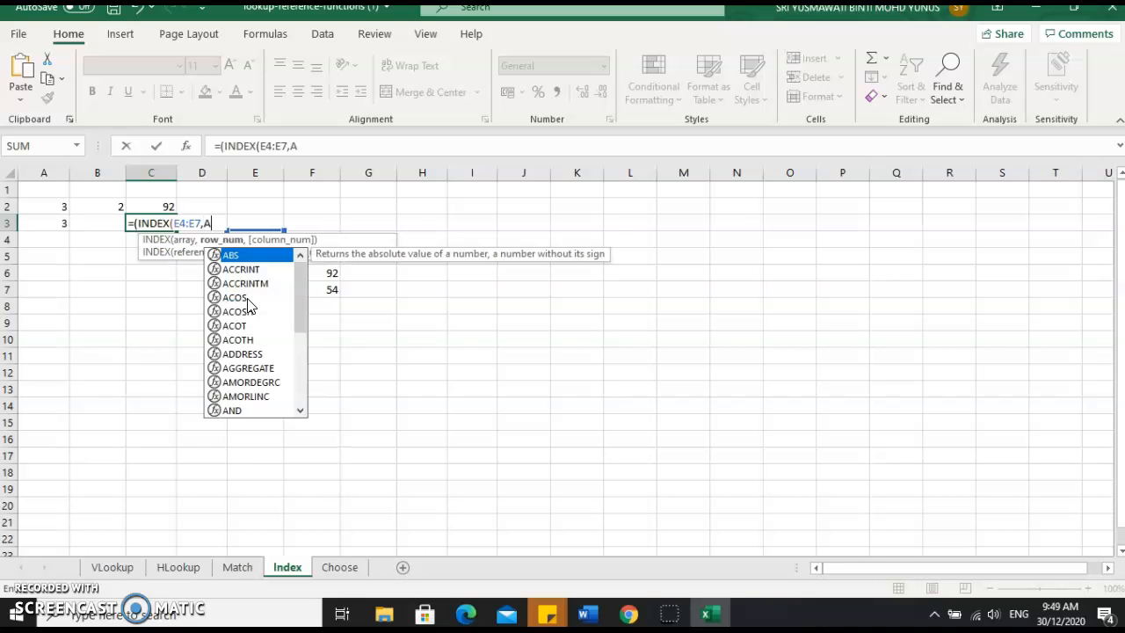
text(3))
key(Return)
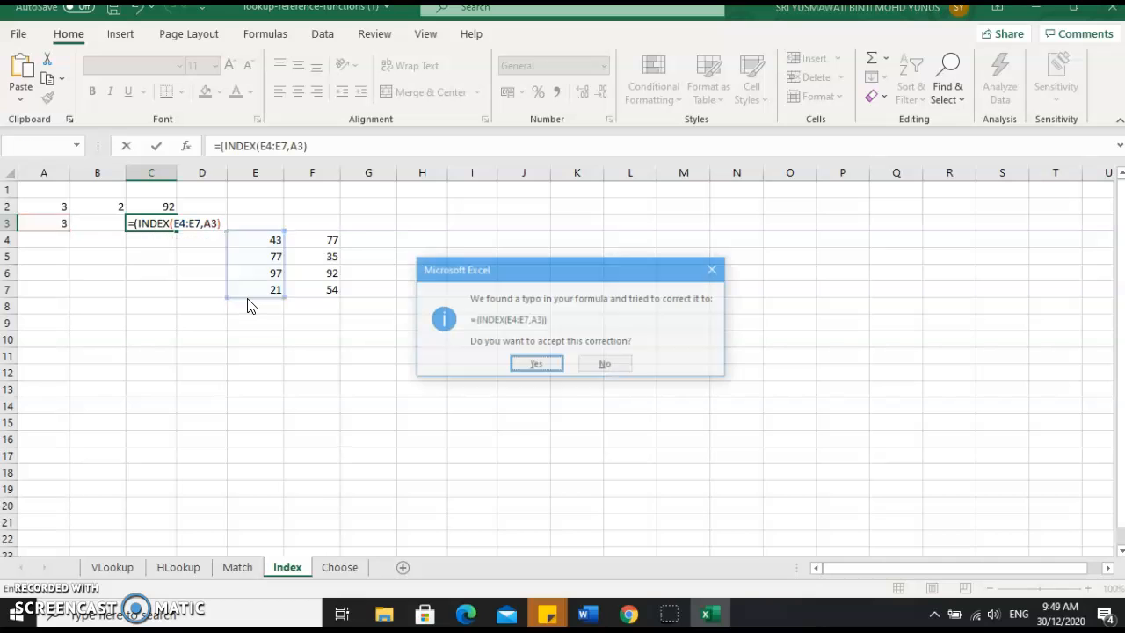
click(538, 361)
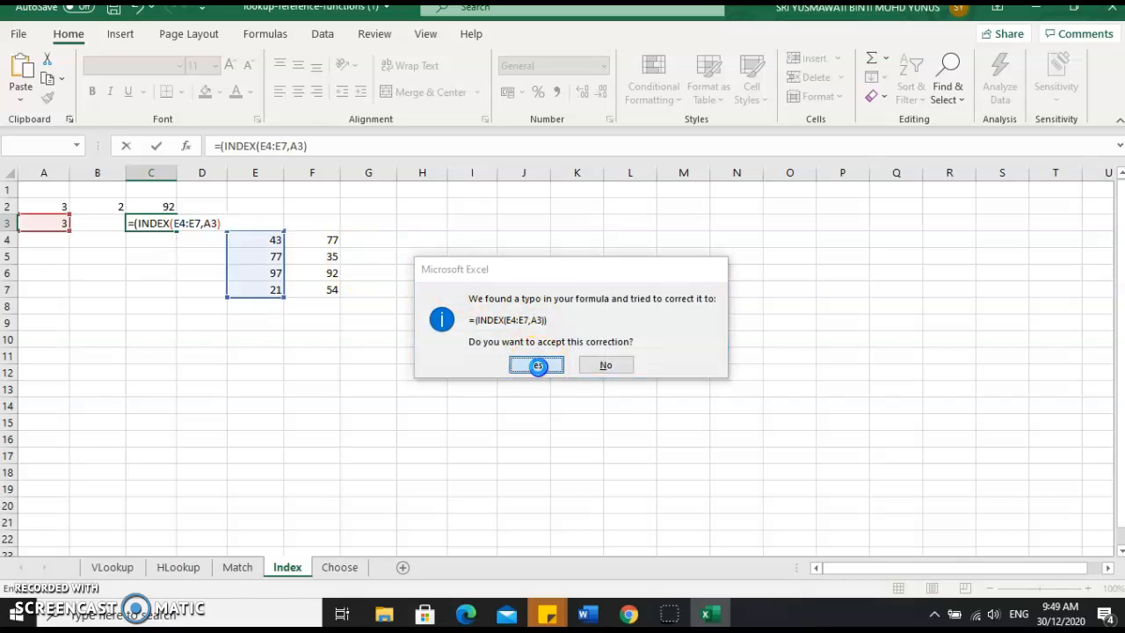
click(165, 223)
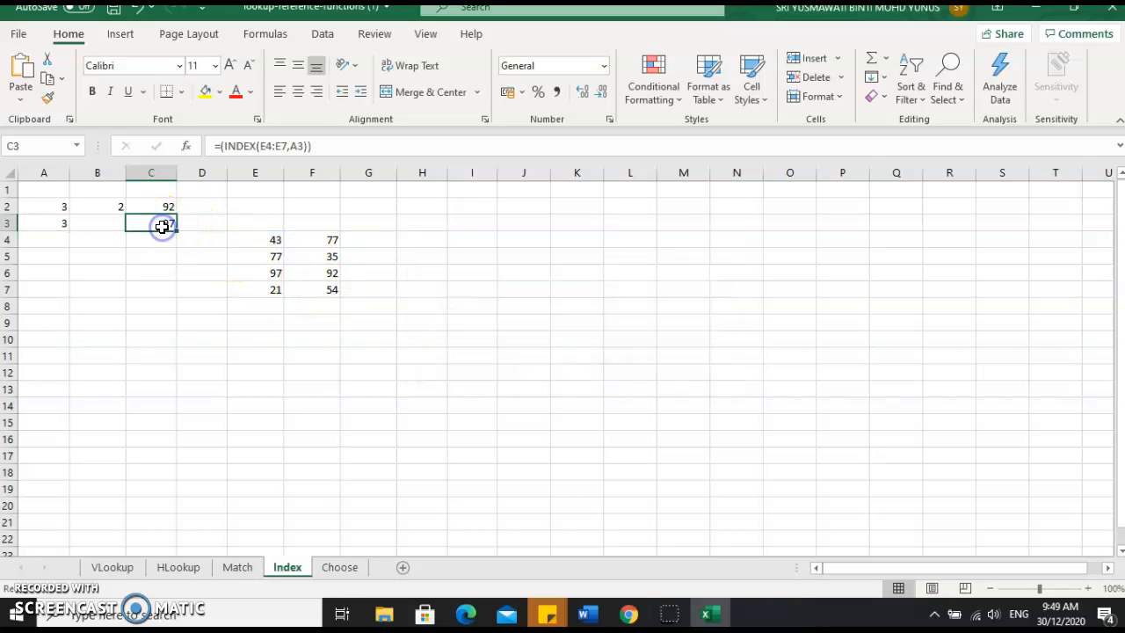
click(279, 276)
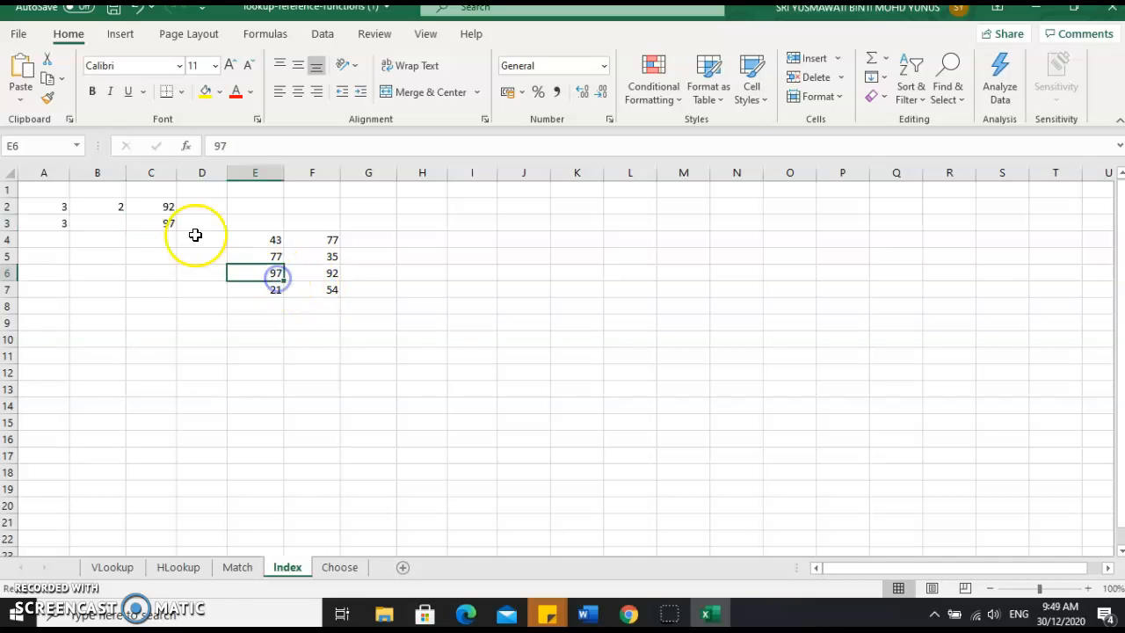
- Remove the extra outer parentheses from the C3 formula, making it =INDEX(E4:E7,A3)
click(165, 220)
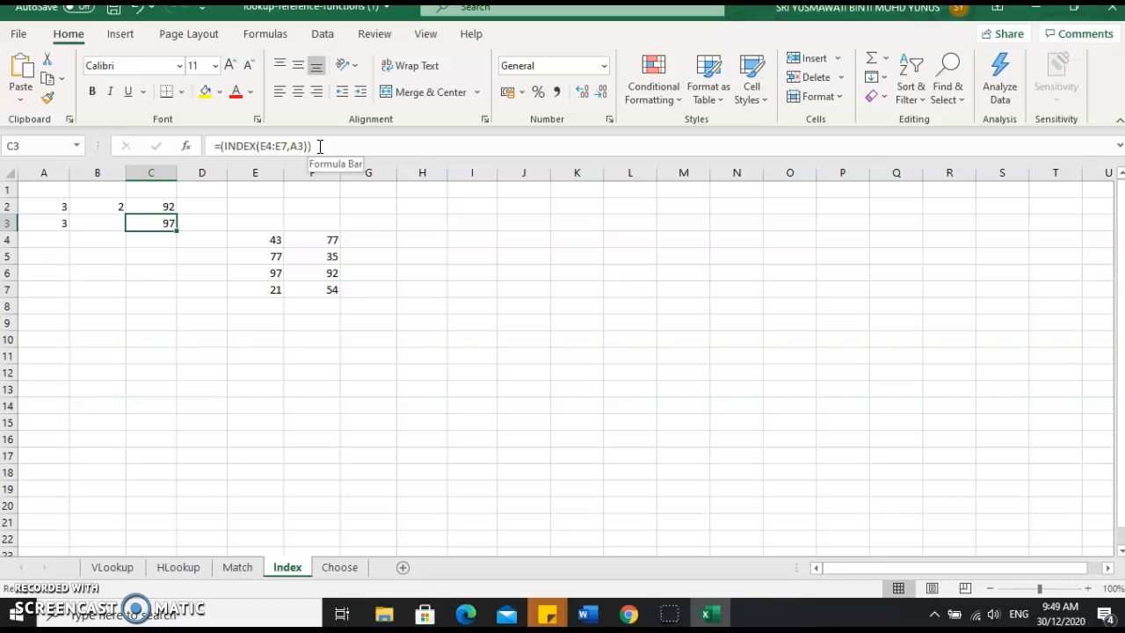
click(320, 147)
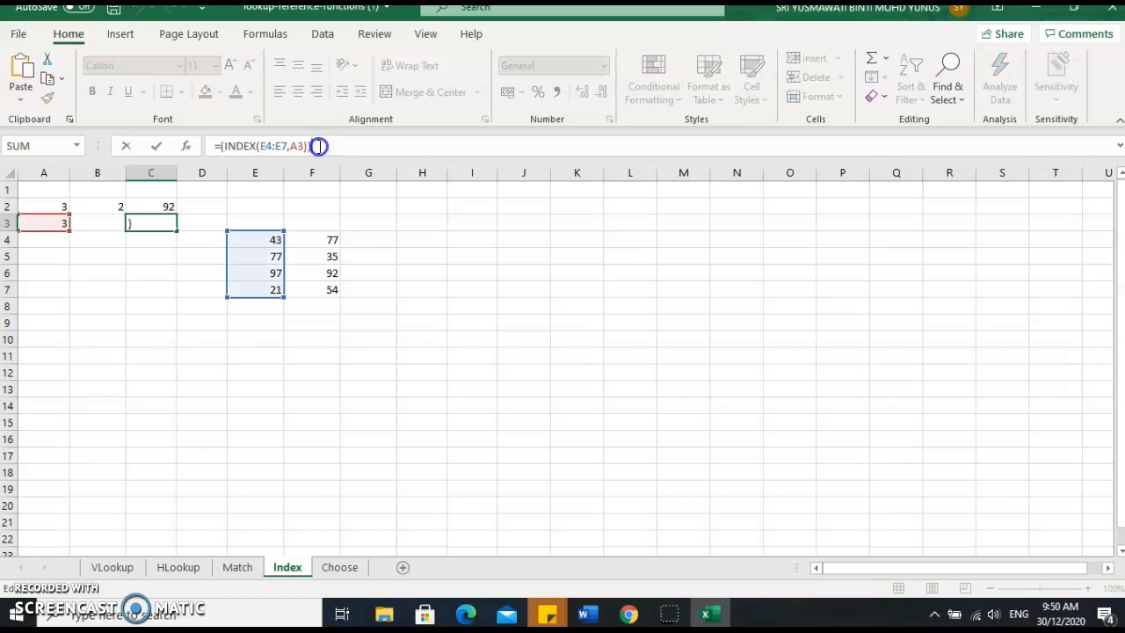
key(BackSpace)
key(BackSpace)
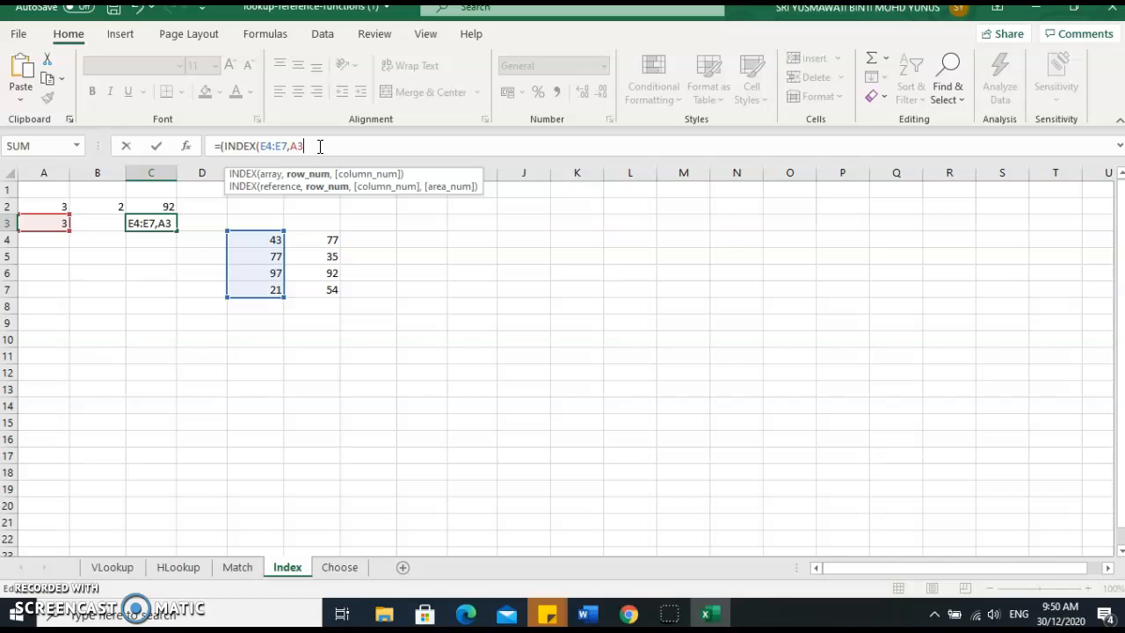
click(223, 145)
key(BackSpace)
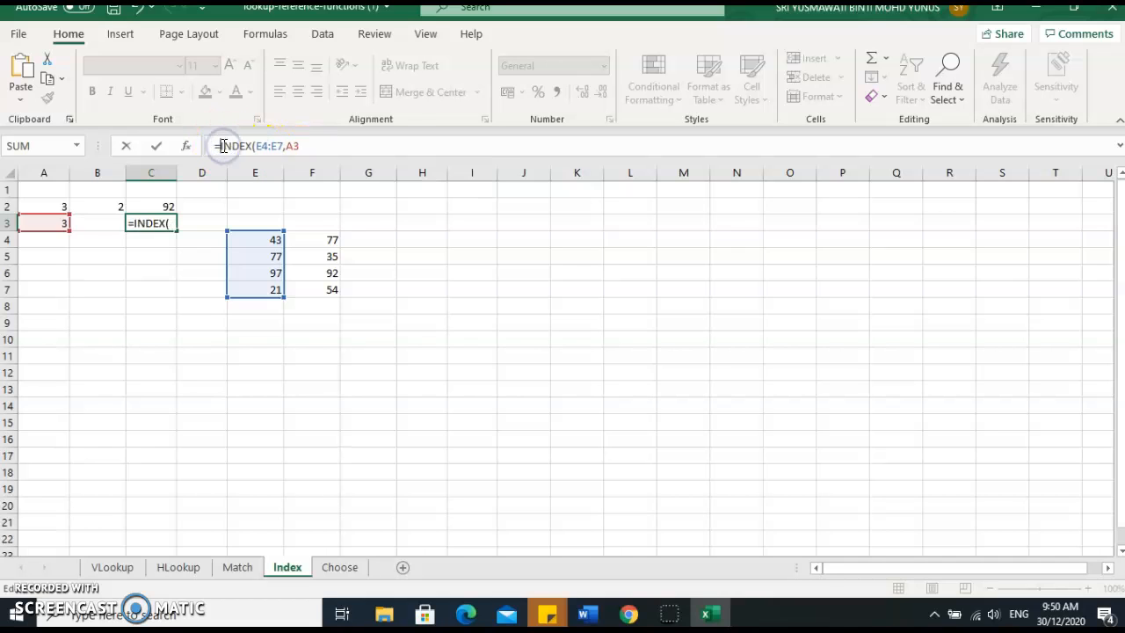
click(313, 146)
text())
key(Return)
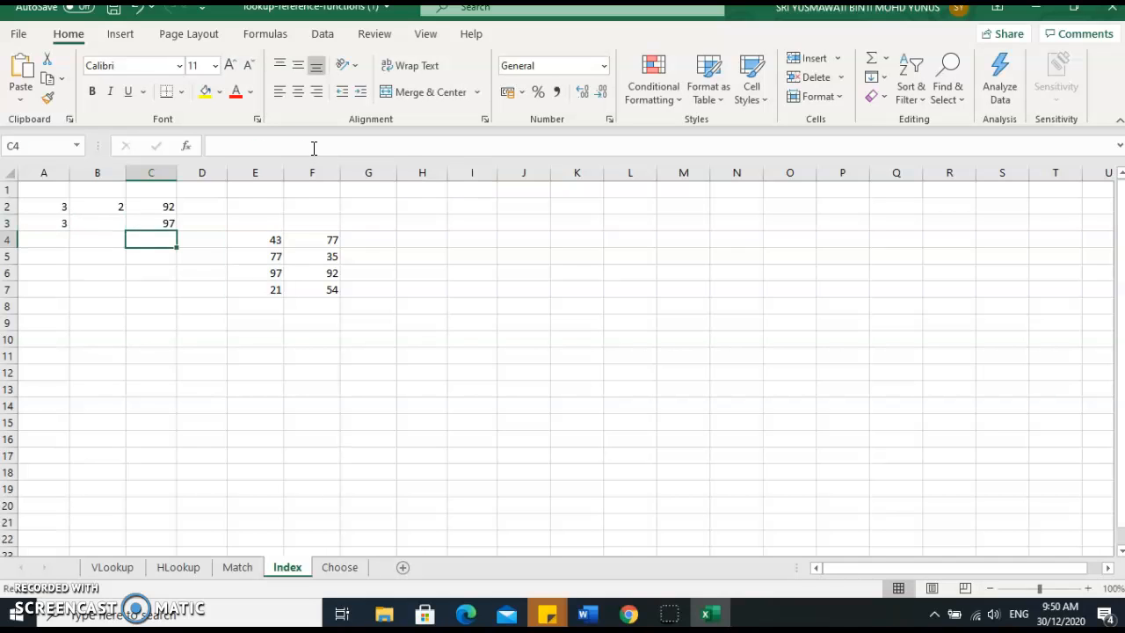
click(164, 224)
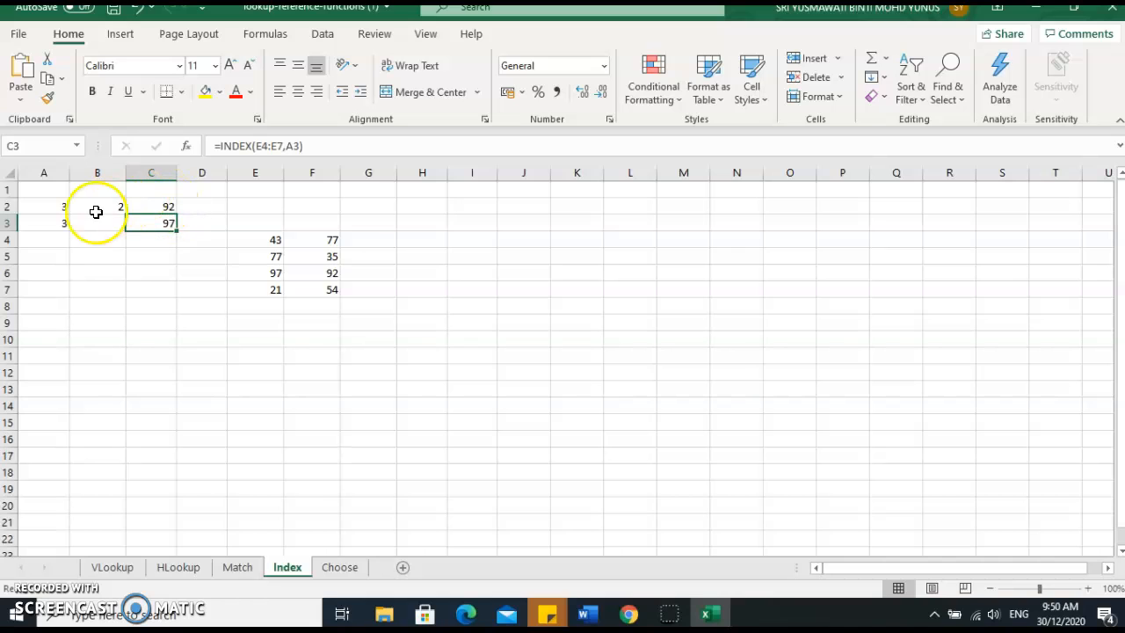
- Label the two INDEX examples with "2 DIMENSIONAL" in D2 and "1 DIMENSIONAL" in D3
click(205, 207)
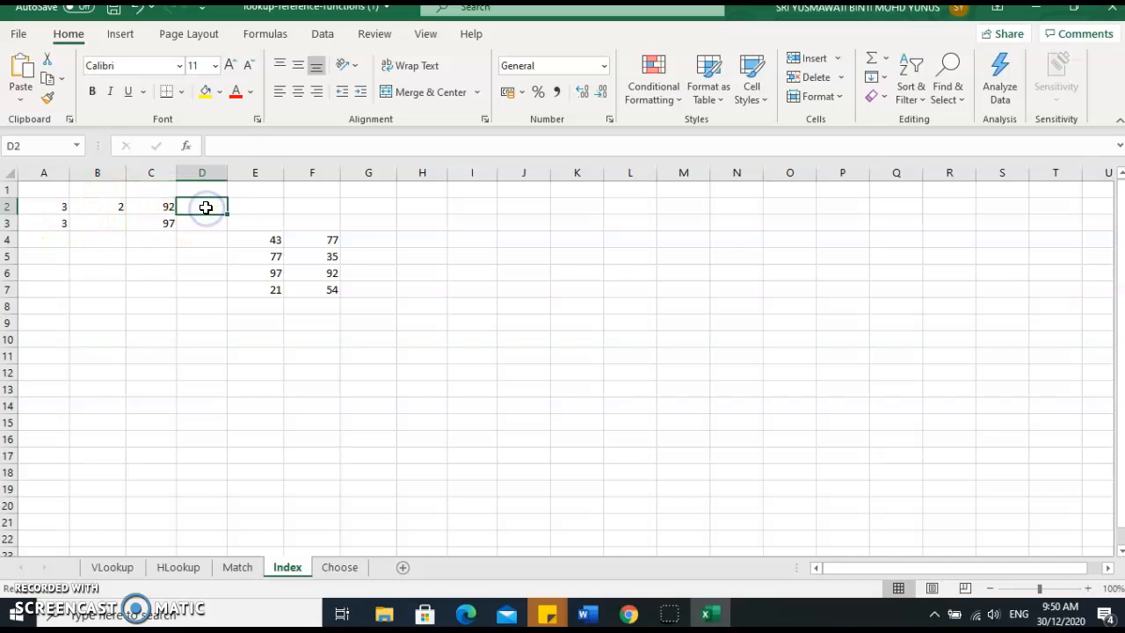
text(2 DI)
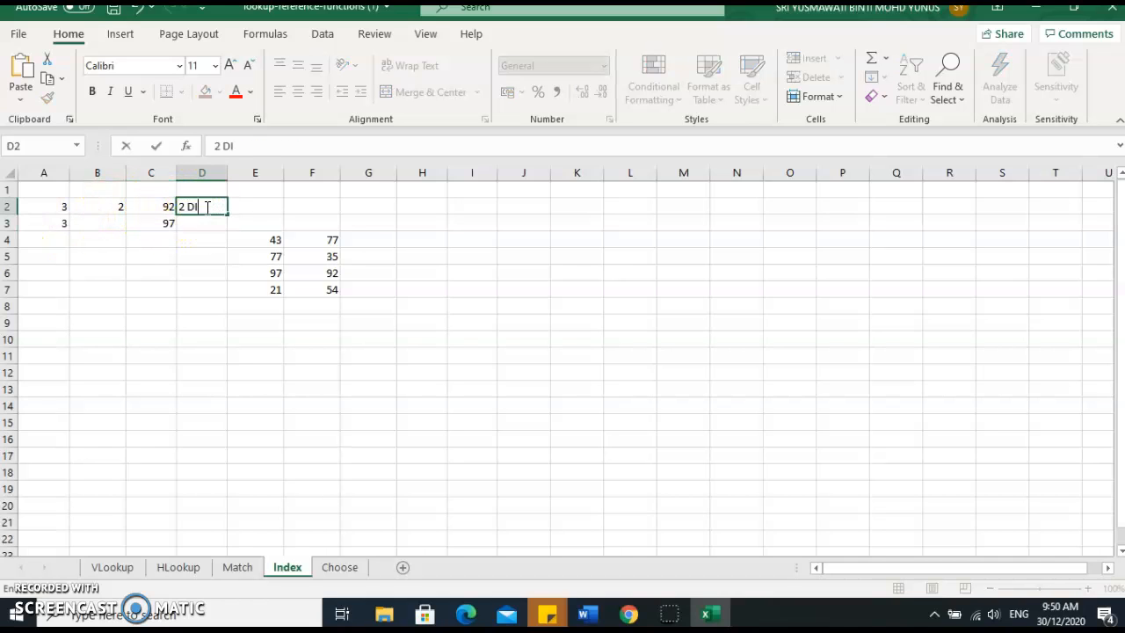
text(MENSIONAL)
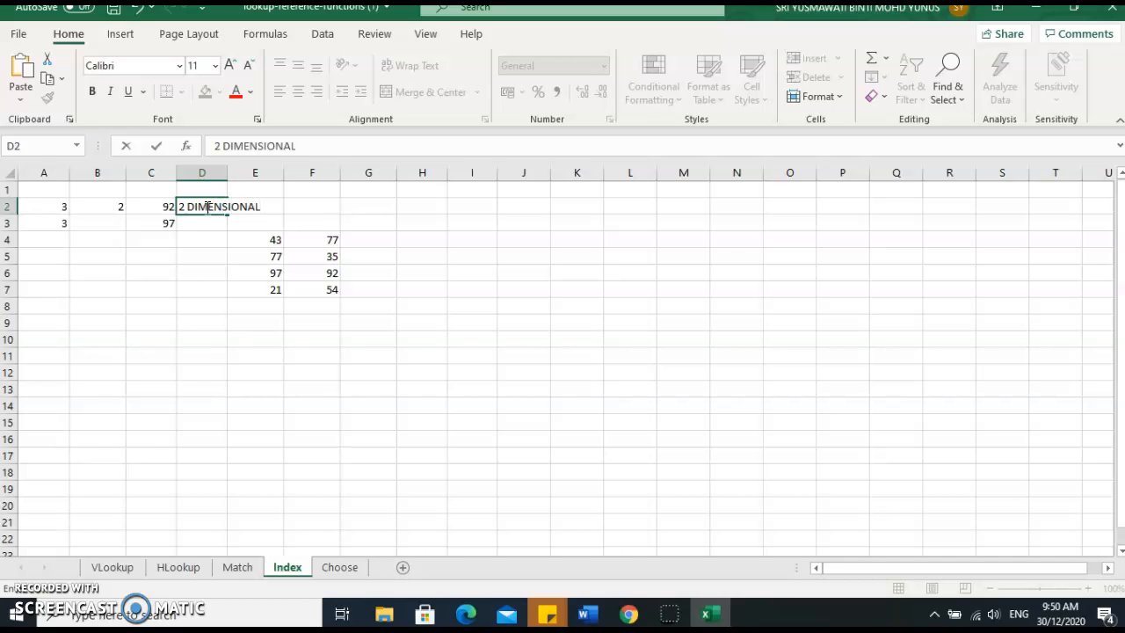
key(Return)
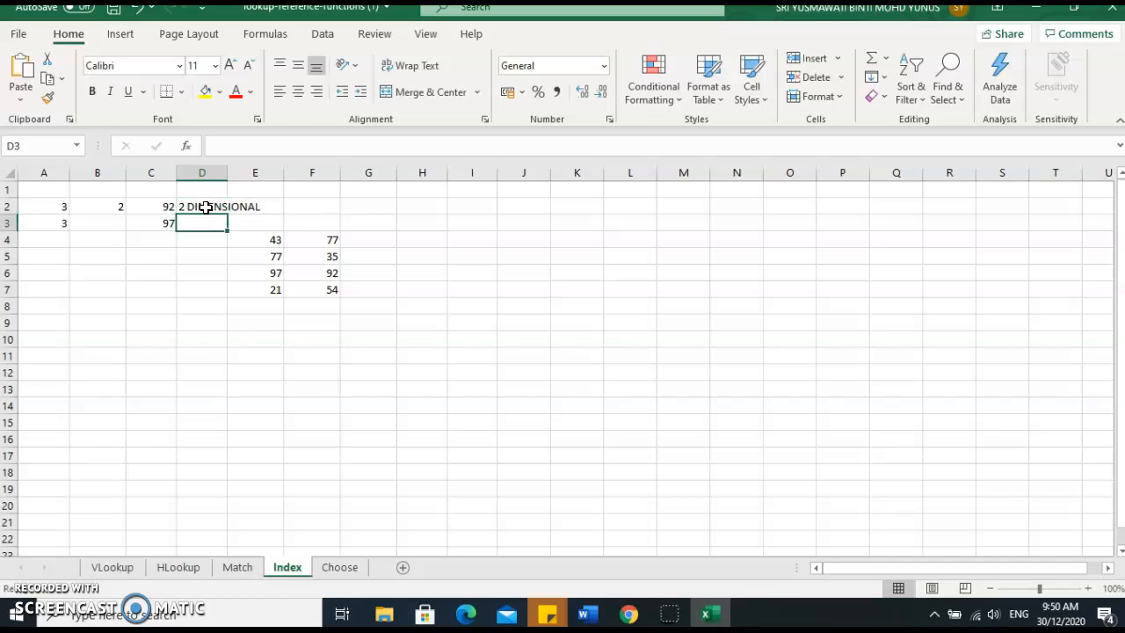
text(1 DIMENSIONAL)
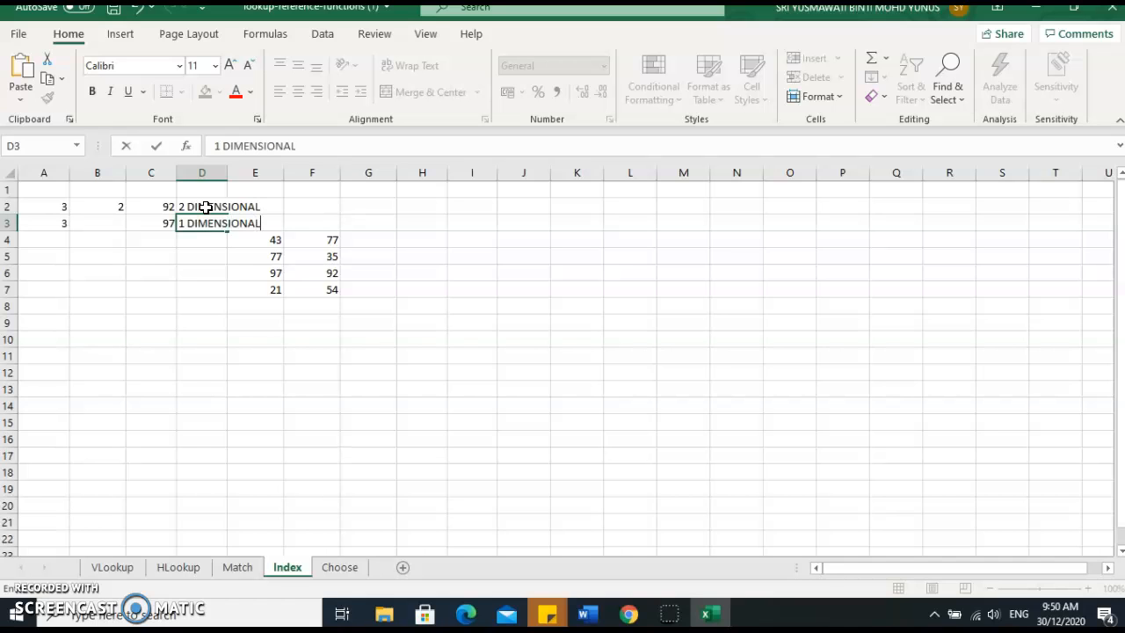
key(Return)
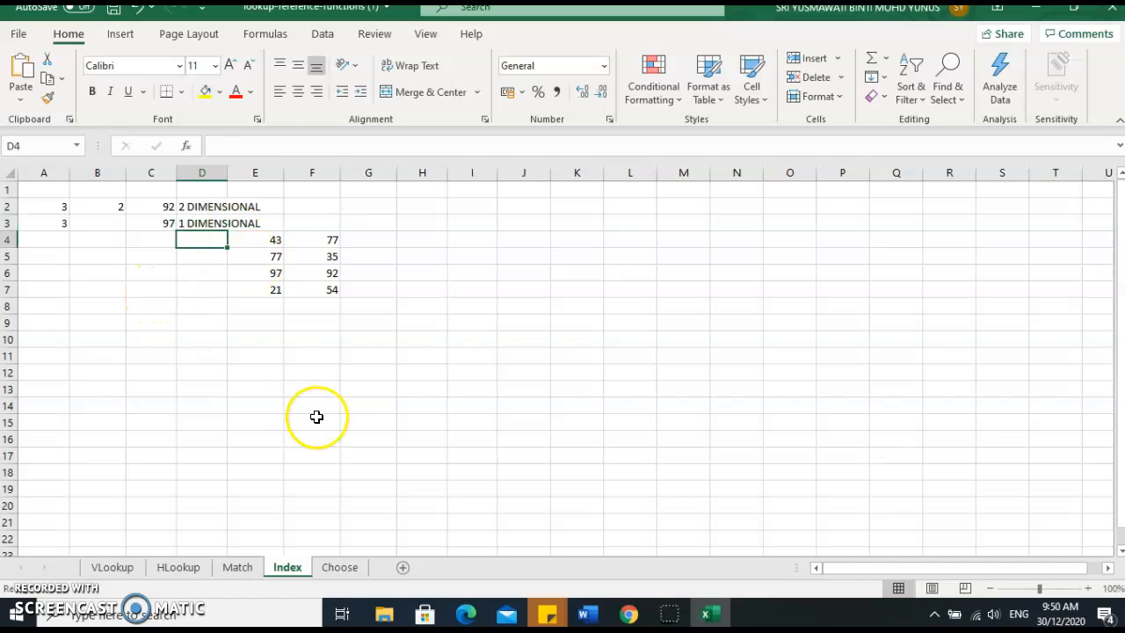
- On the Choose sheet, enter =CHOOSE(A2,"CAR","TRAIN","BOAT","PLANE") in B2
click(339, 567)
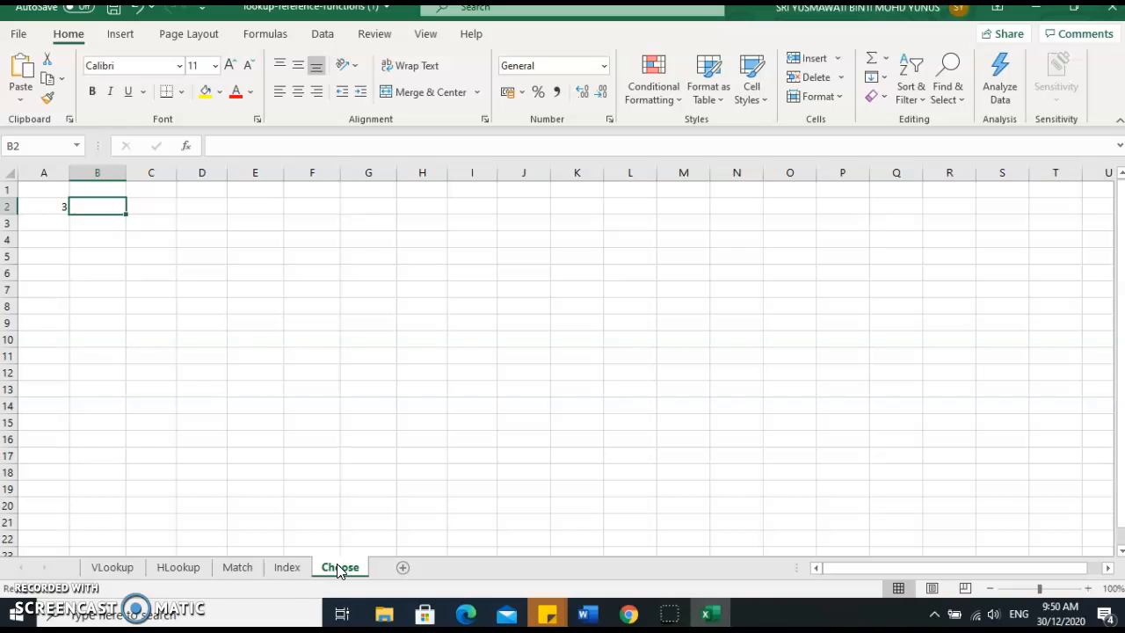
text(=)
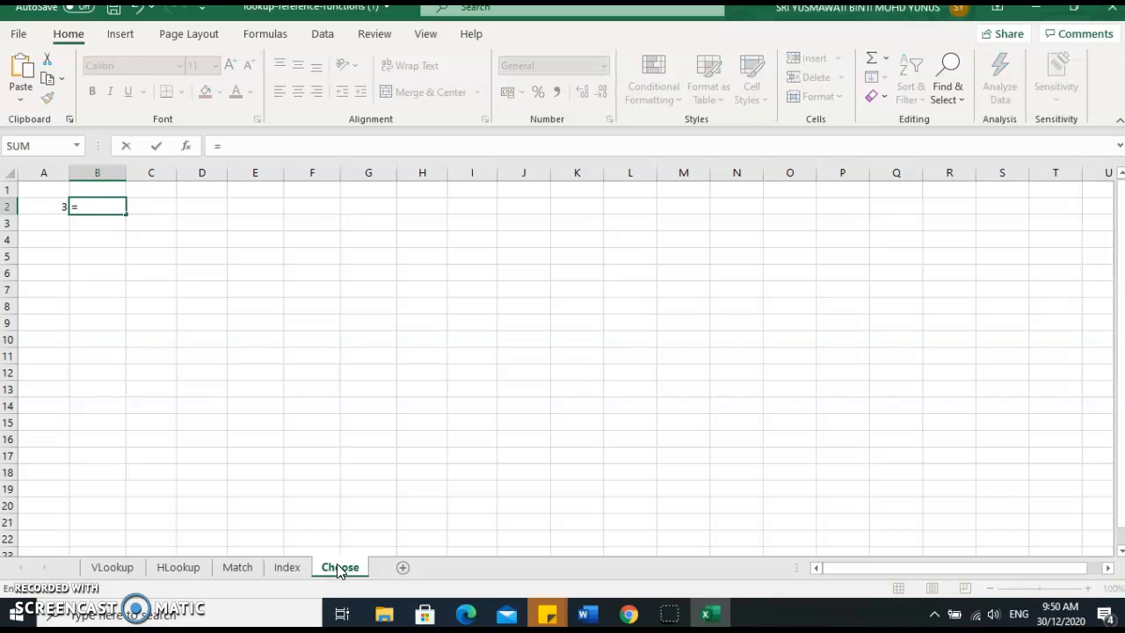
text(CHOO)
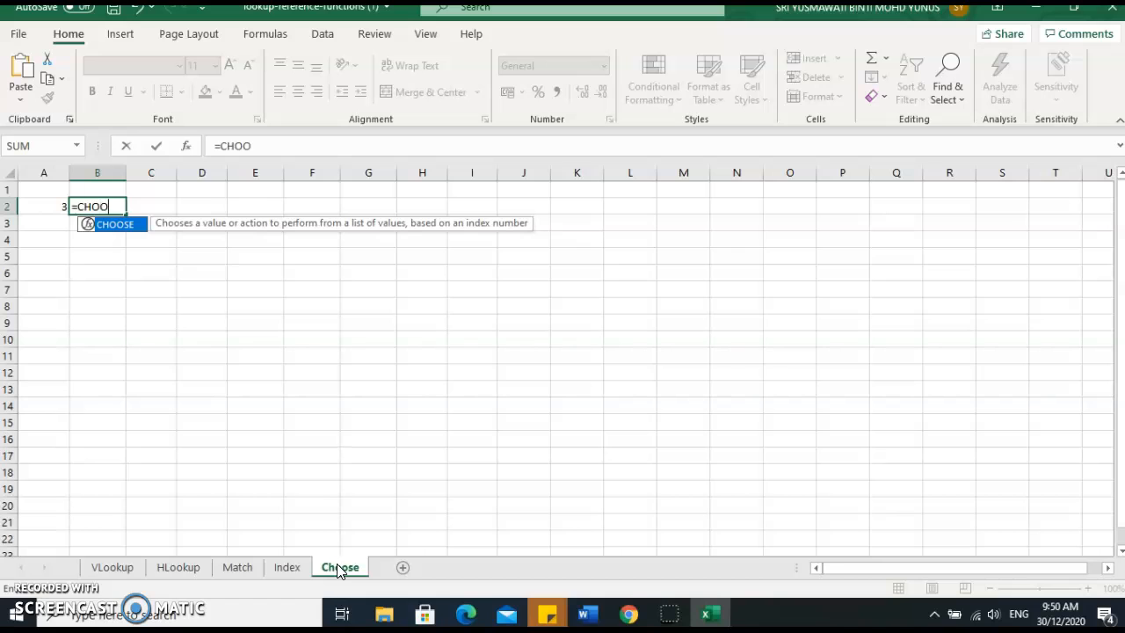
double_click(128, 230)
click(148, 230)
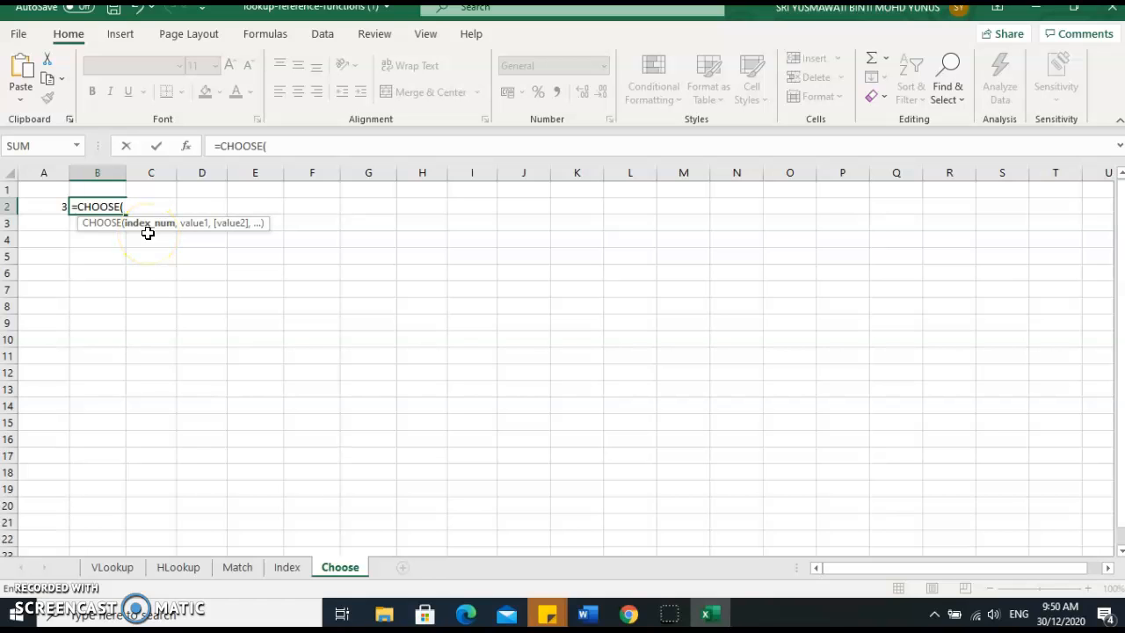
key(Left)
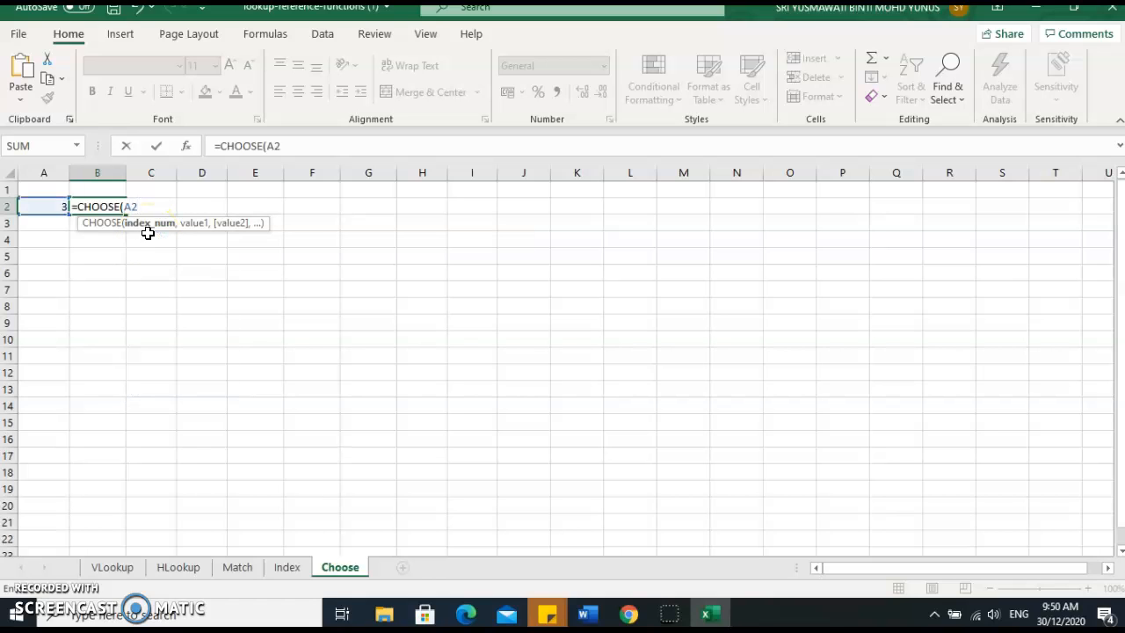
text(,"CAR",)
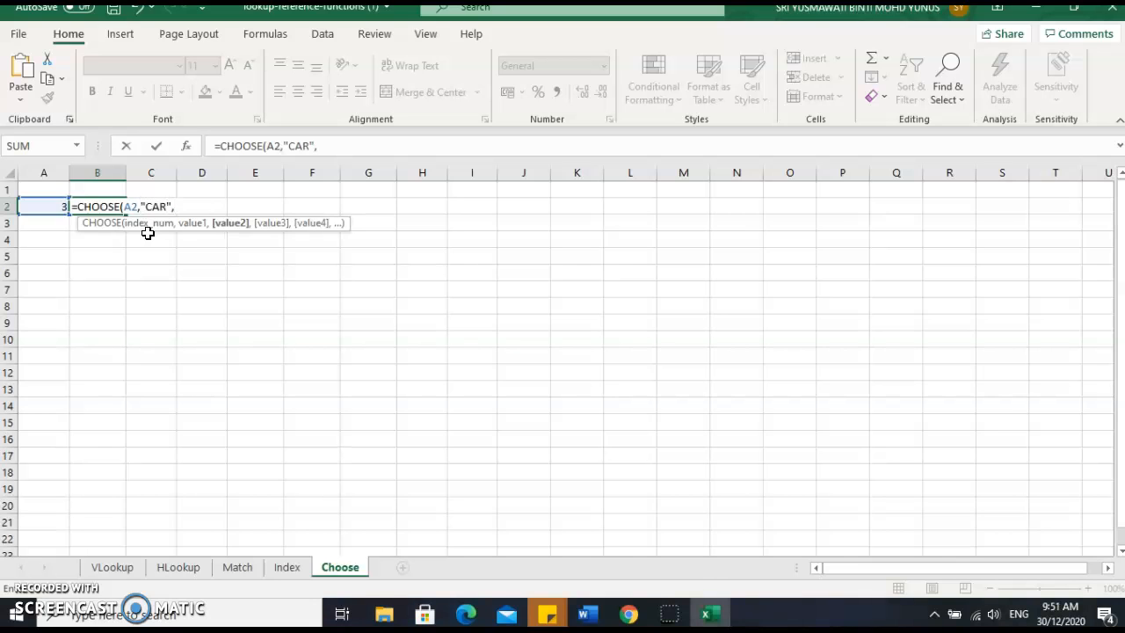
text("TRAIN","BOAT)
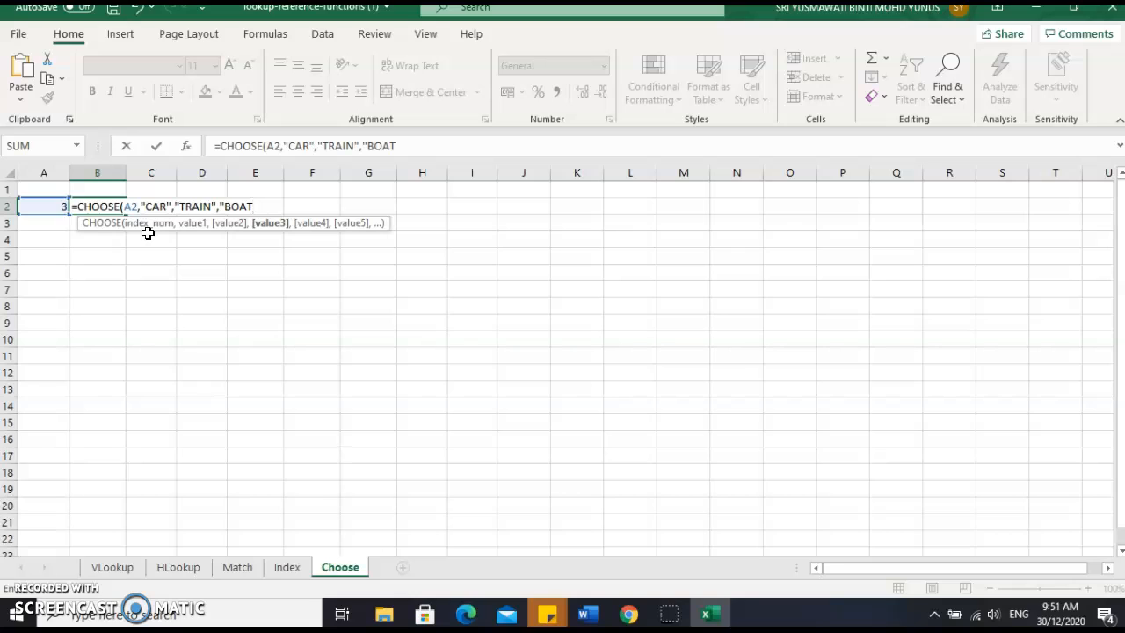
text(,)
text("PL)
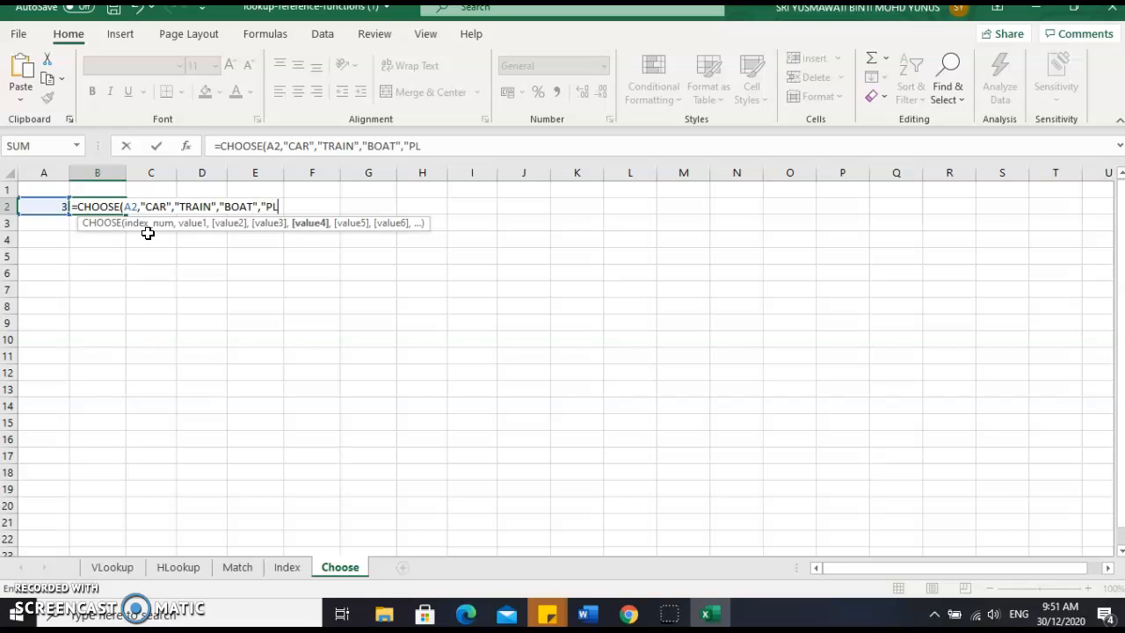
text(ANE")
text())
key(Return)
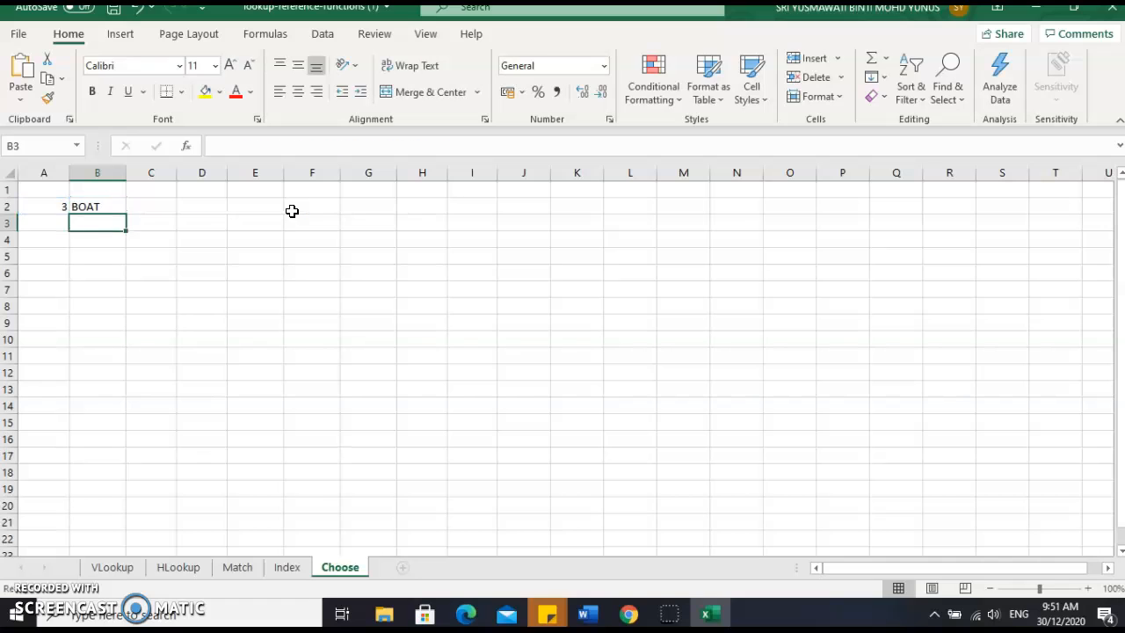
- Review the CHOOSE formula in B2 against the index number in A2
click(105, 209)
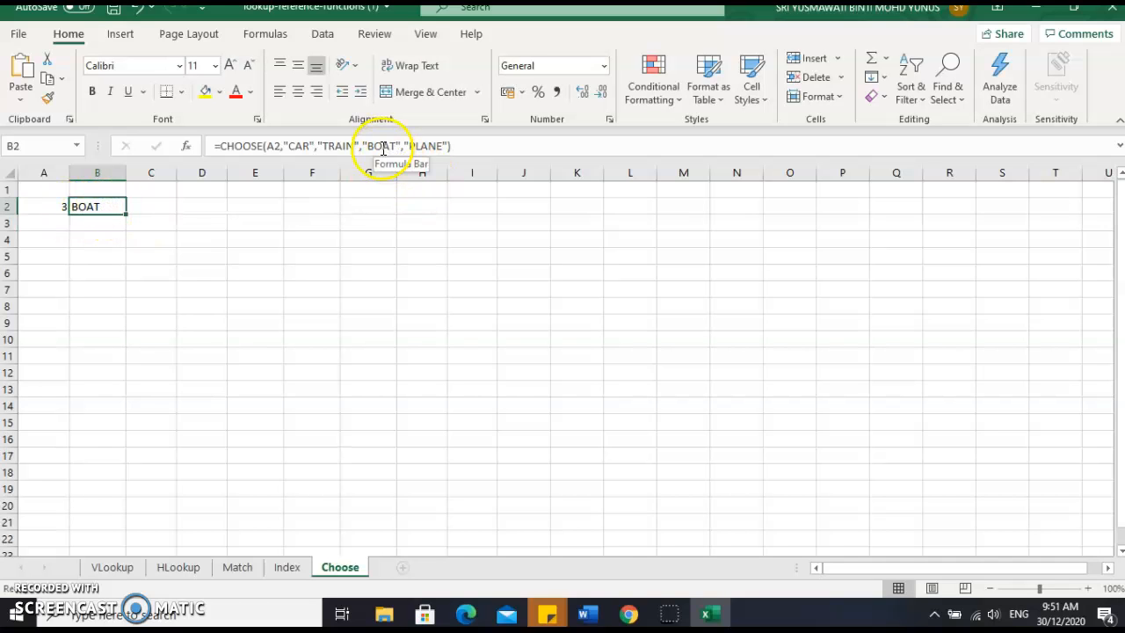
click(48, 209)
click(86, 209)
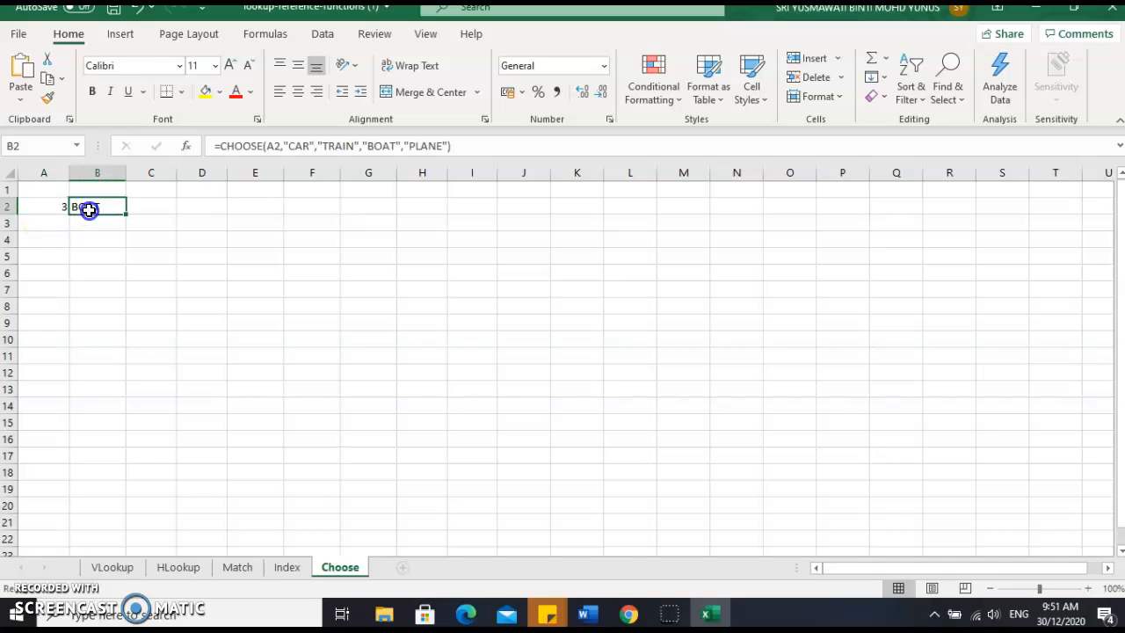